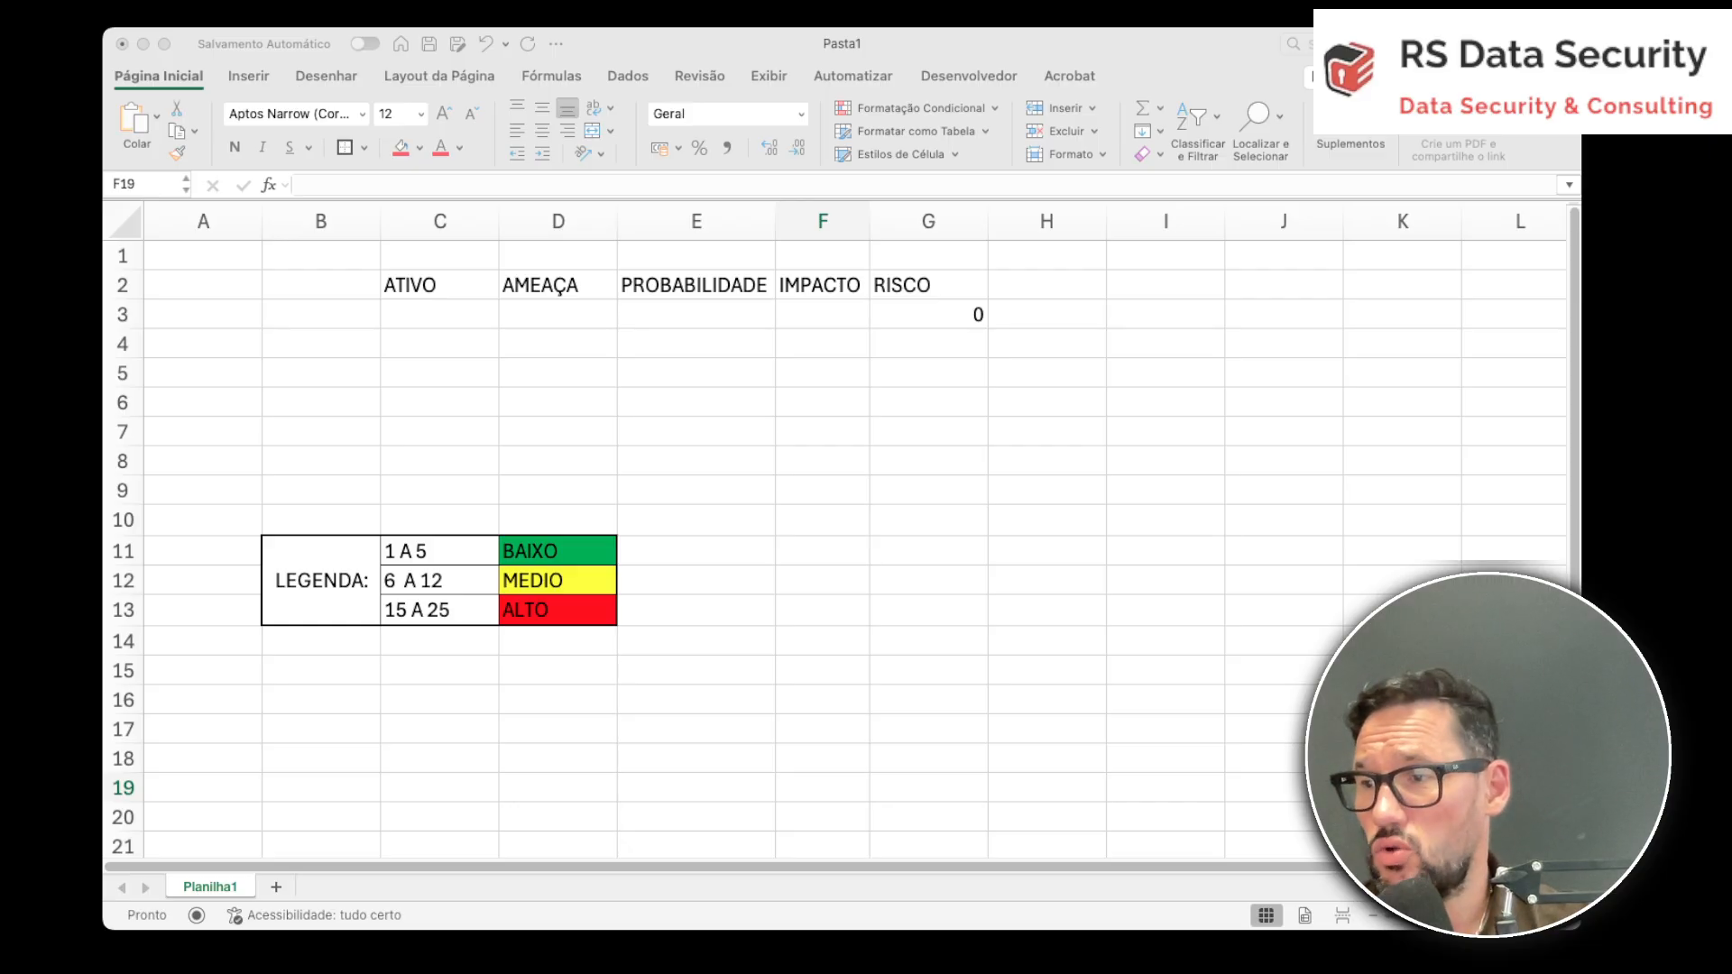
Switch to the Excel workbook and examine the risk table's headings and the formula under RISCO.
key("super+Tab")
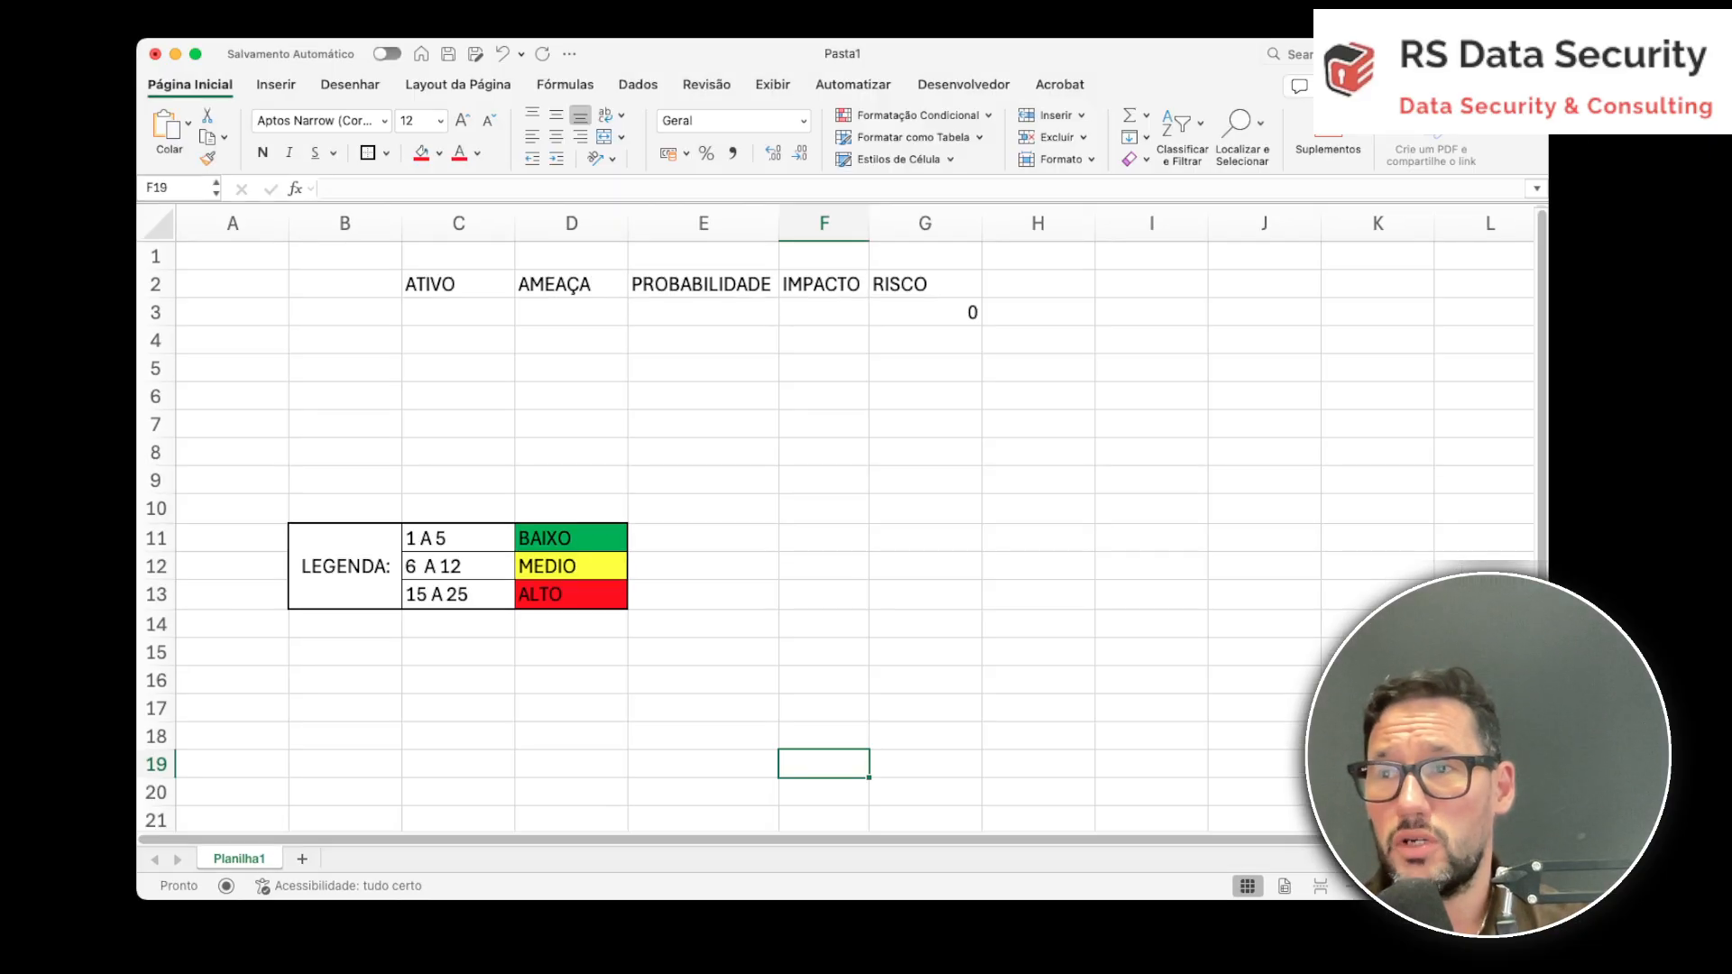
left_click(458, 285)
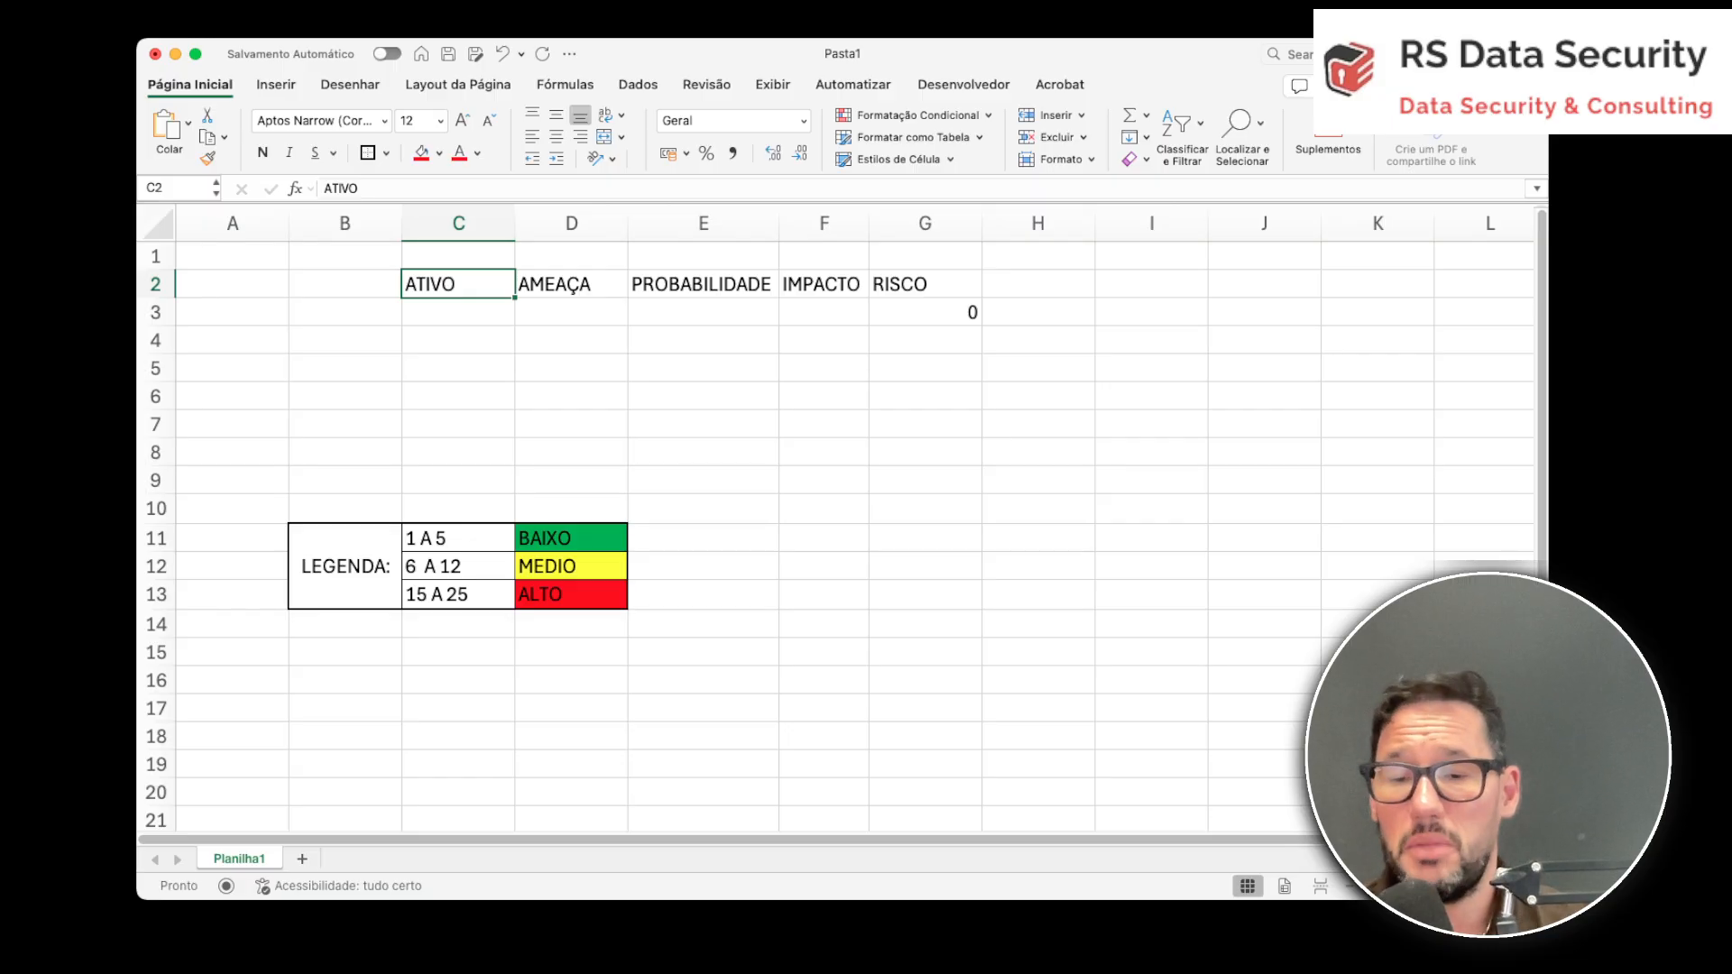
key("Right")
key("Right")
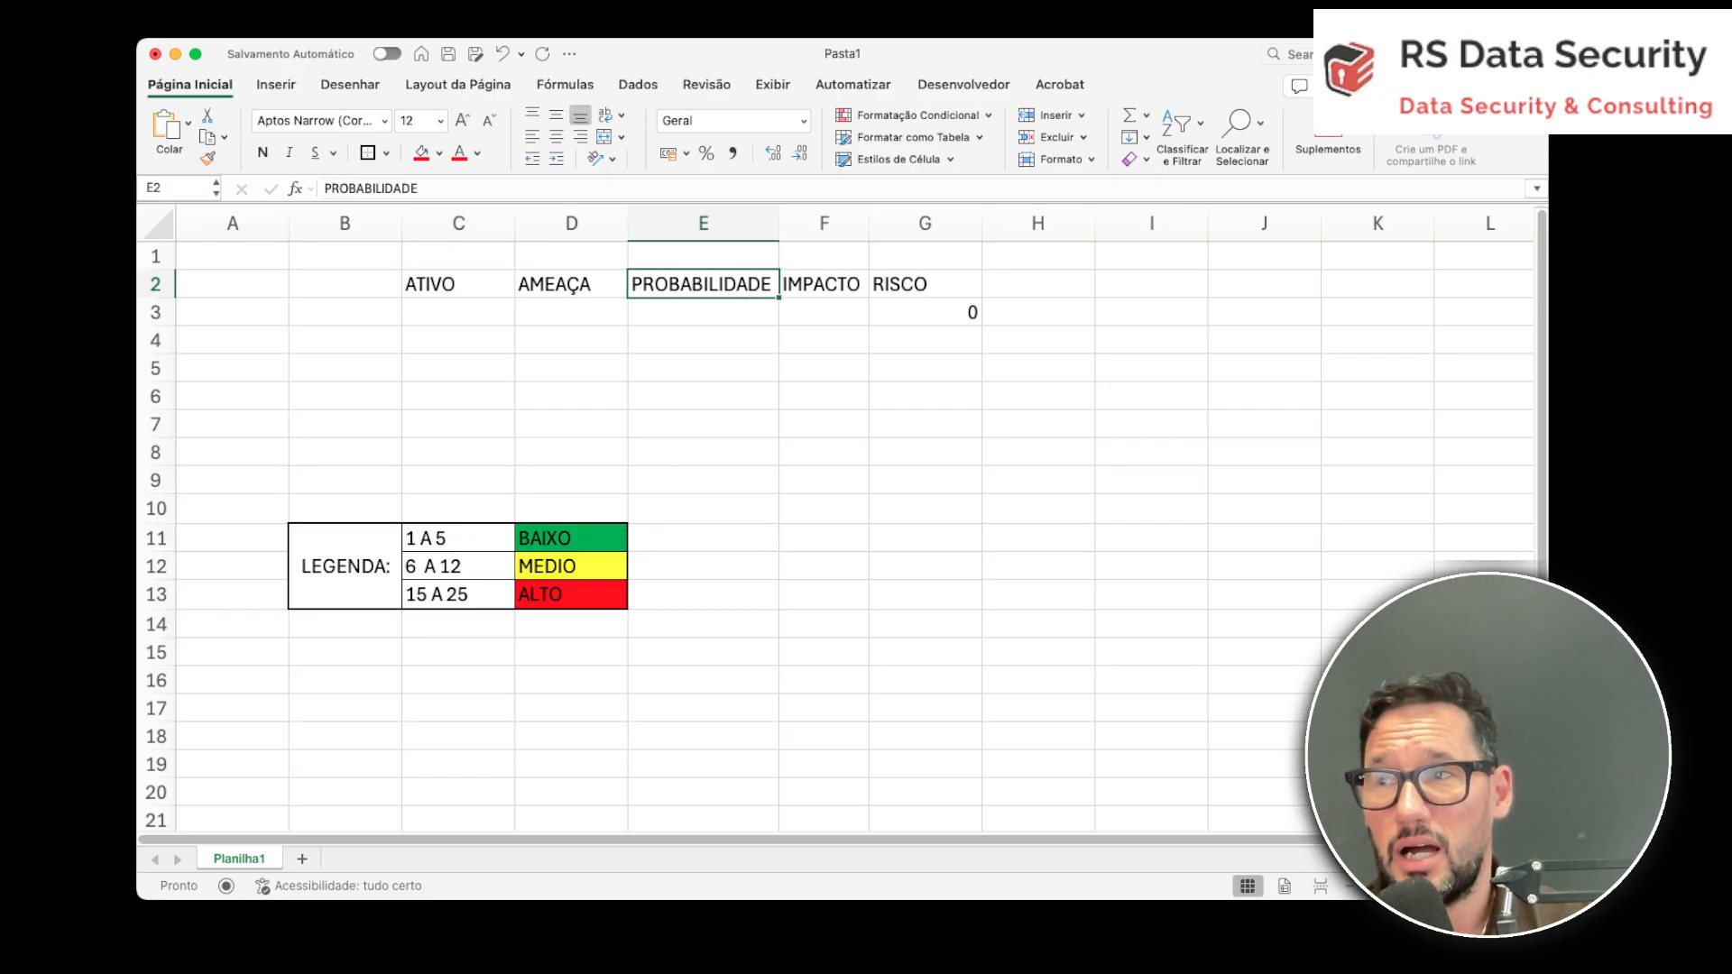
key("Right")
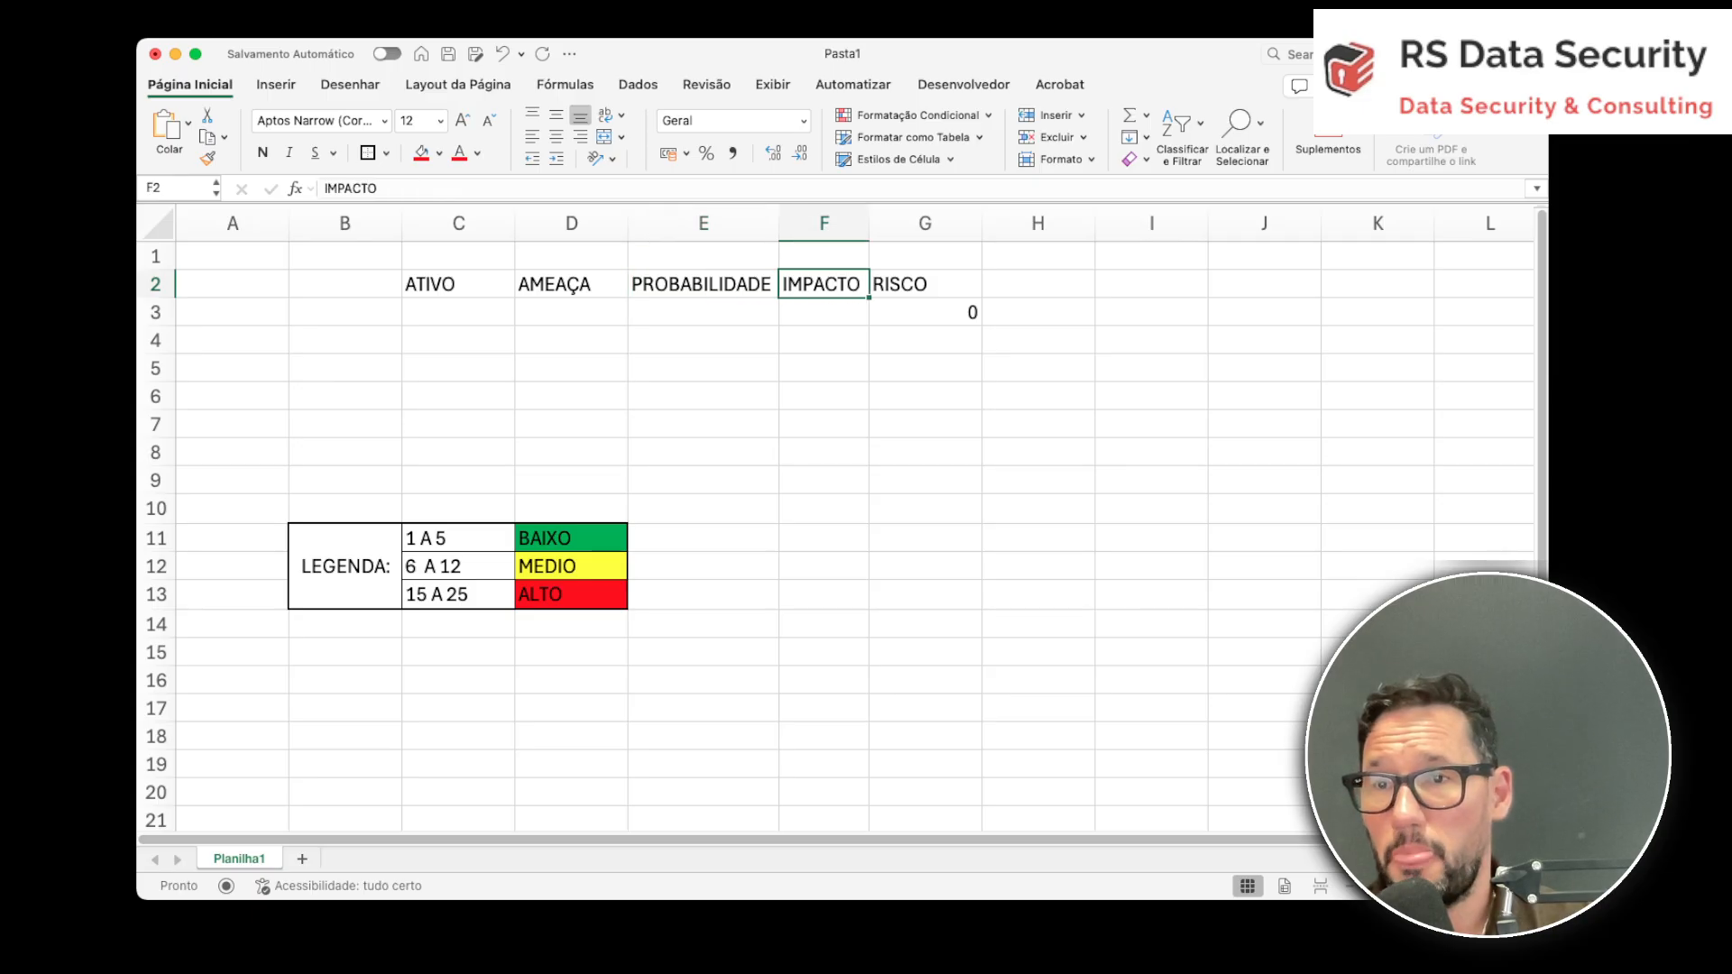
key("Down")
key("Right")
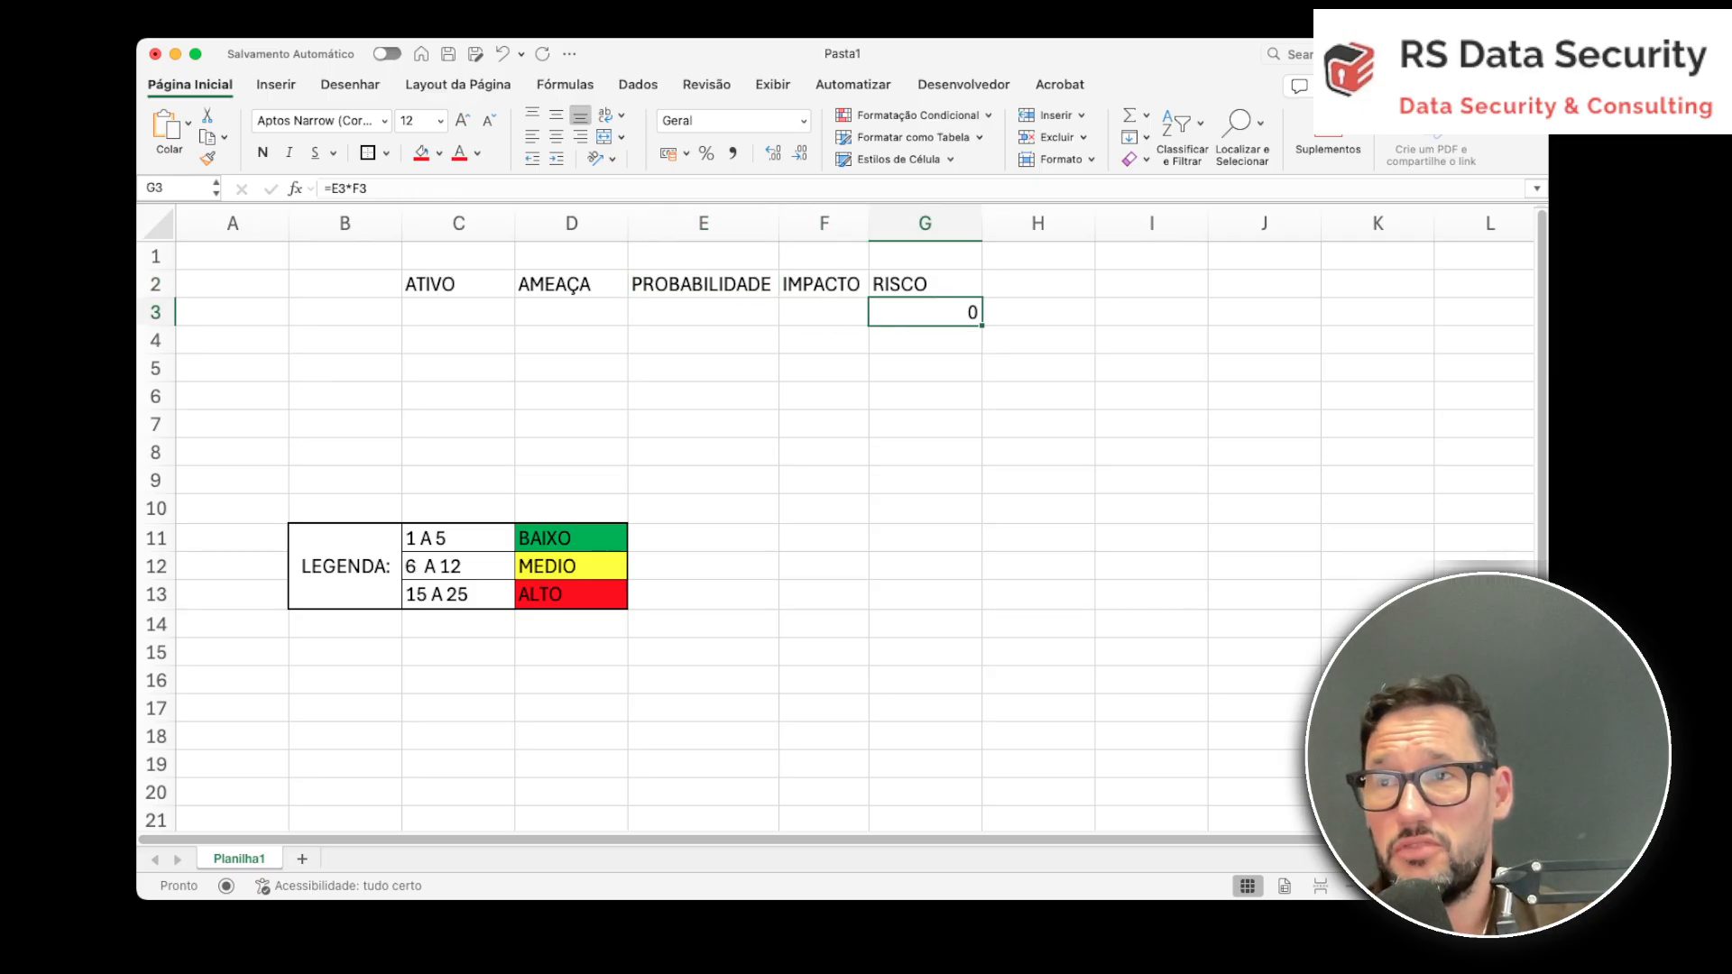
key("Left")
key("Left")
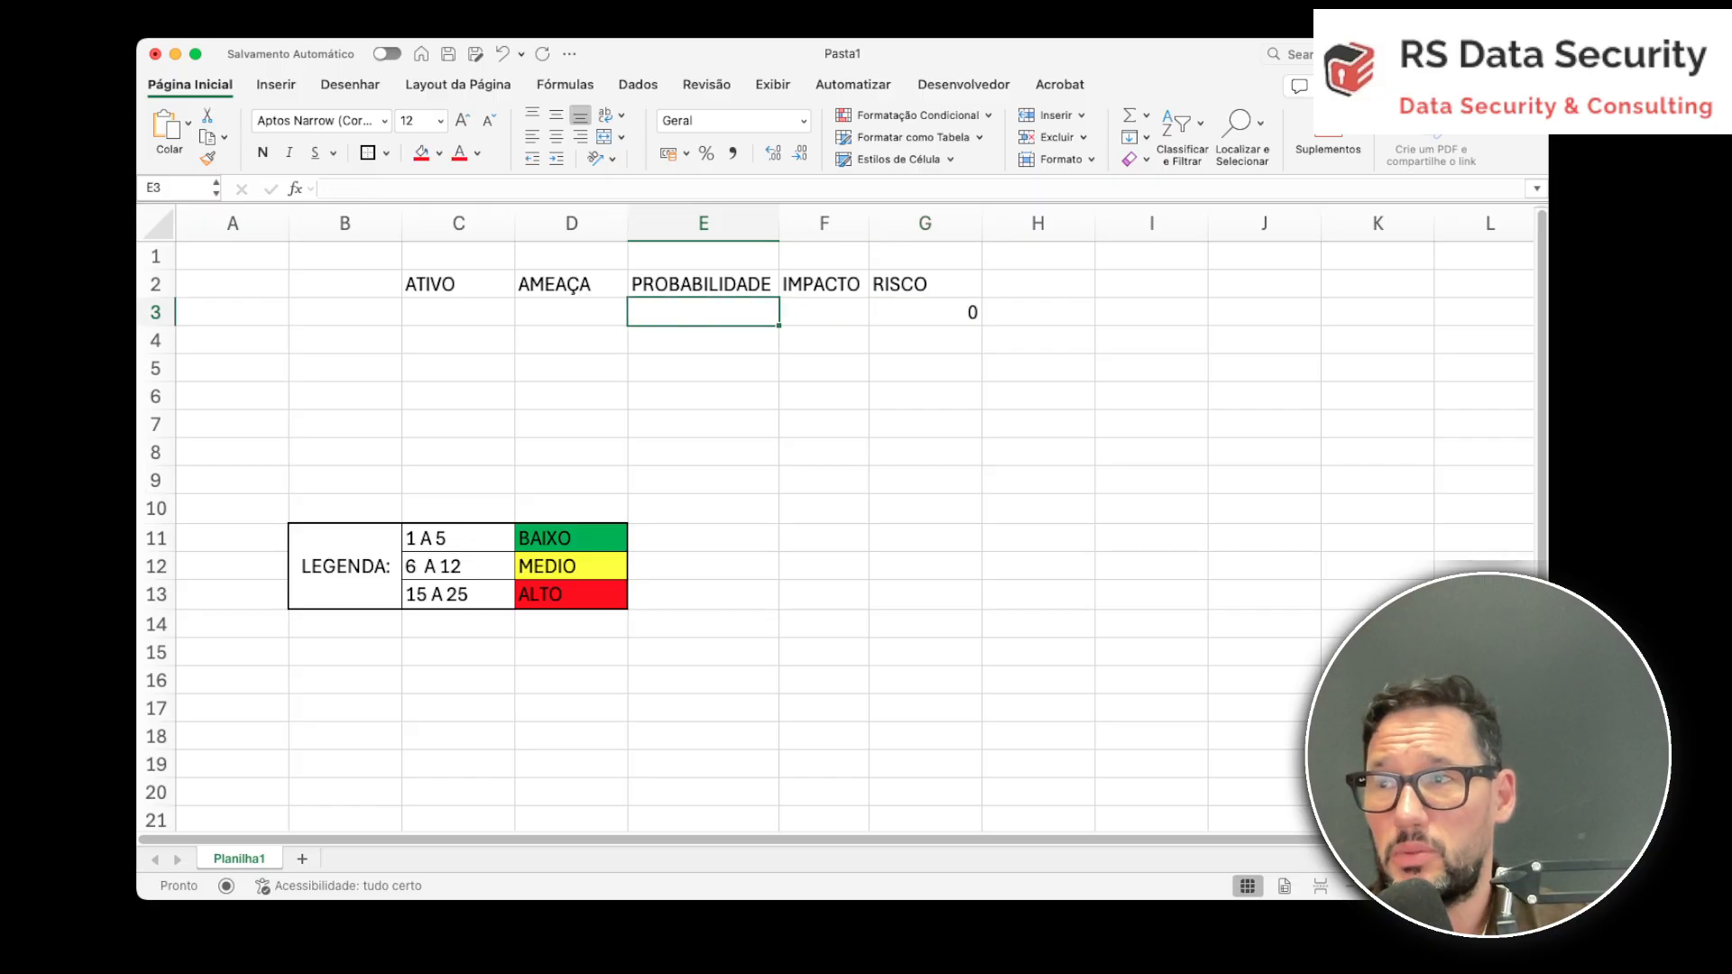
key("Right")
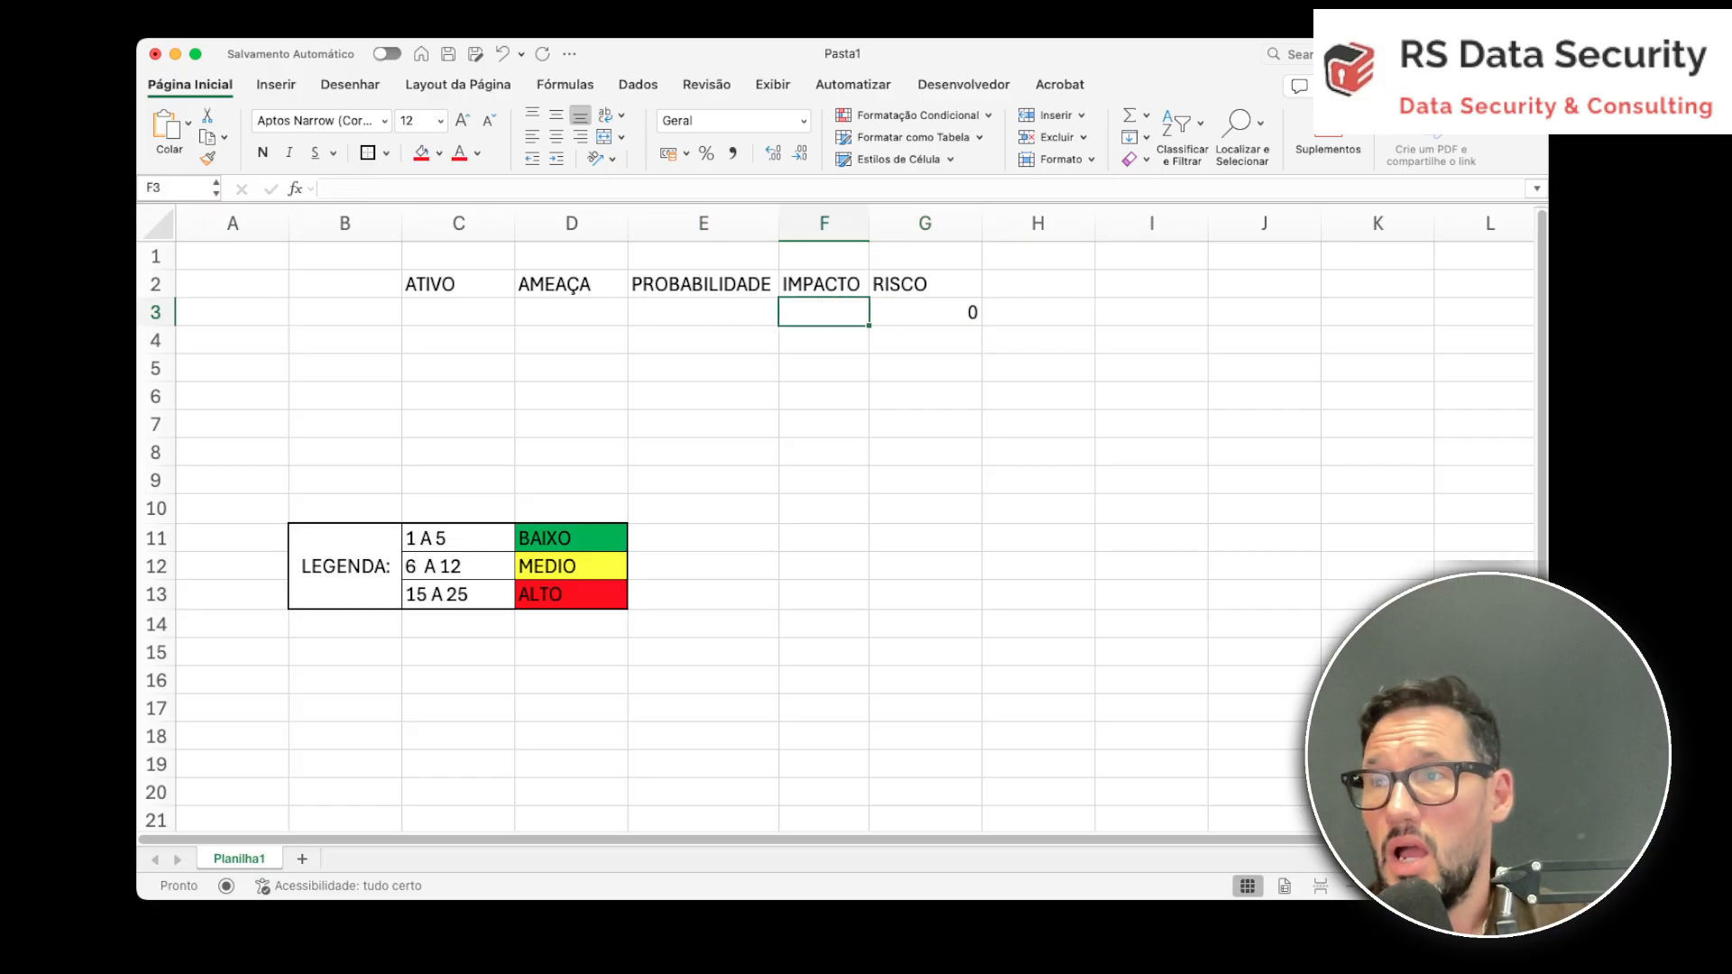
Examine the PROBABILIDADE and IMPACTO columns and the cells of the first data row through RISCO.
left_click_drag(702, 284, 703, 509)
left_click_drag(823, 284, 824, 426)
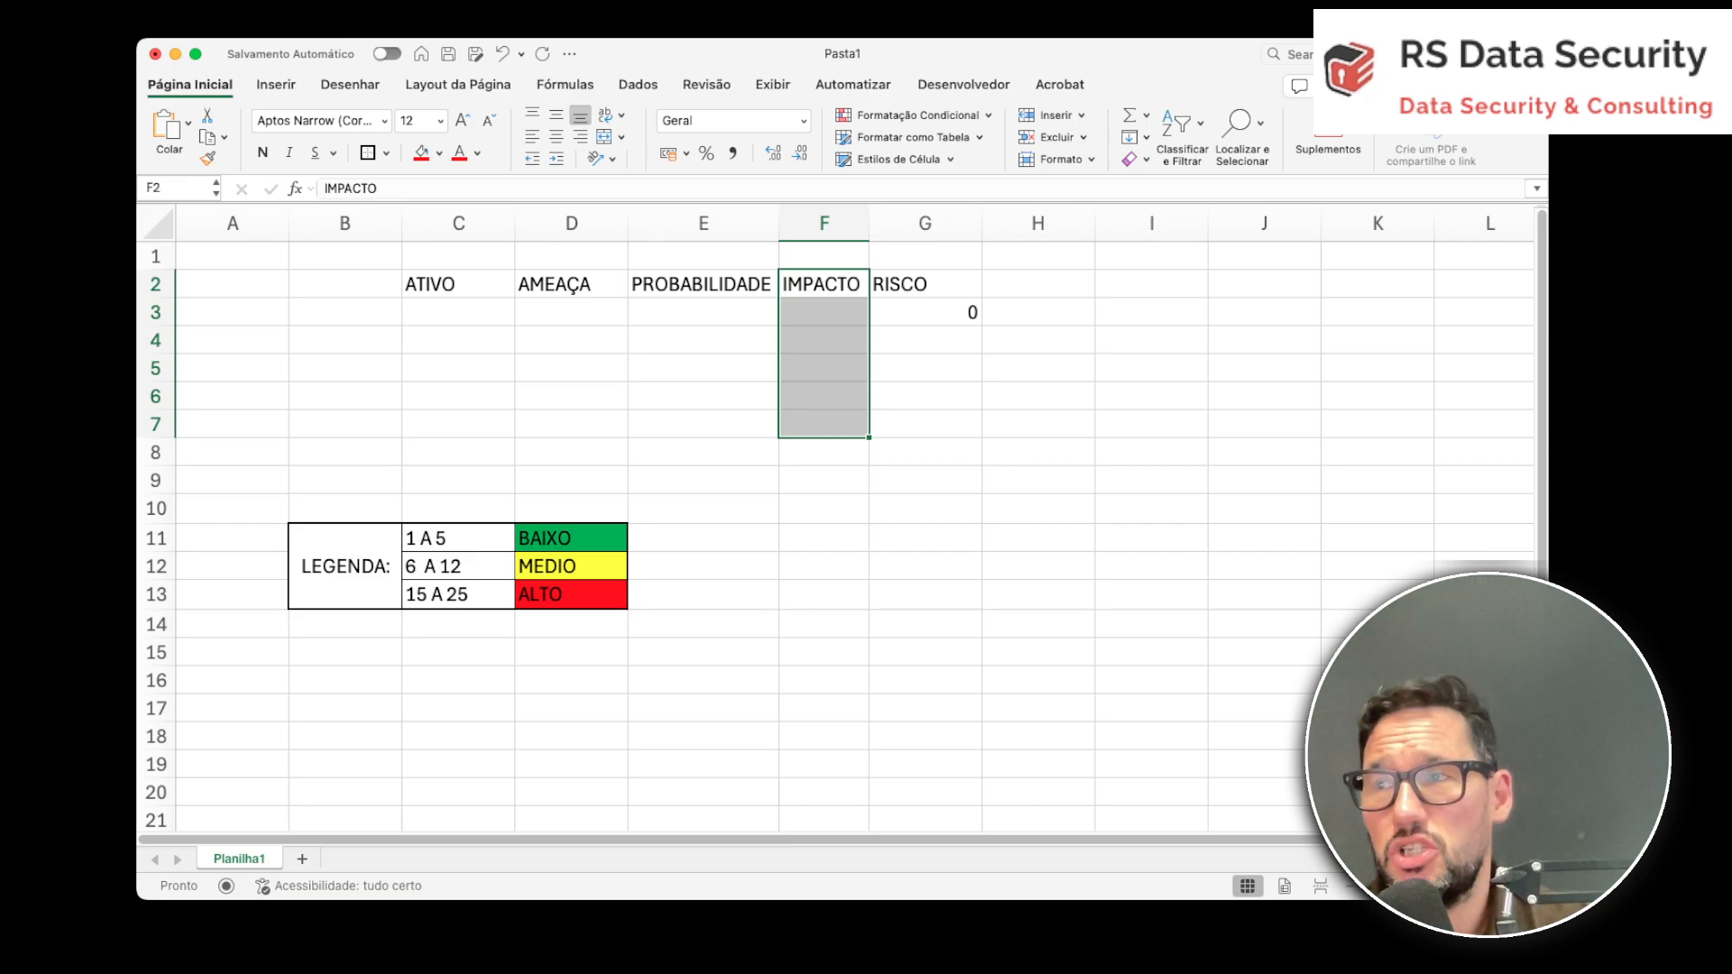
left_click(703, 284)
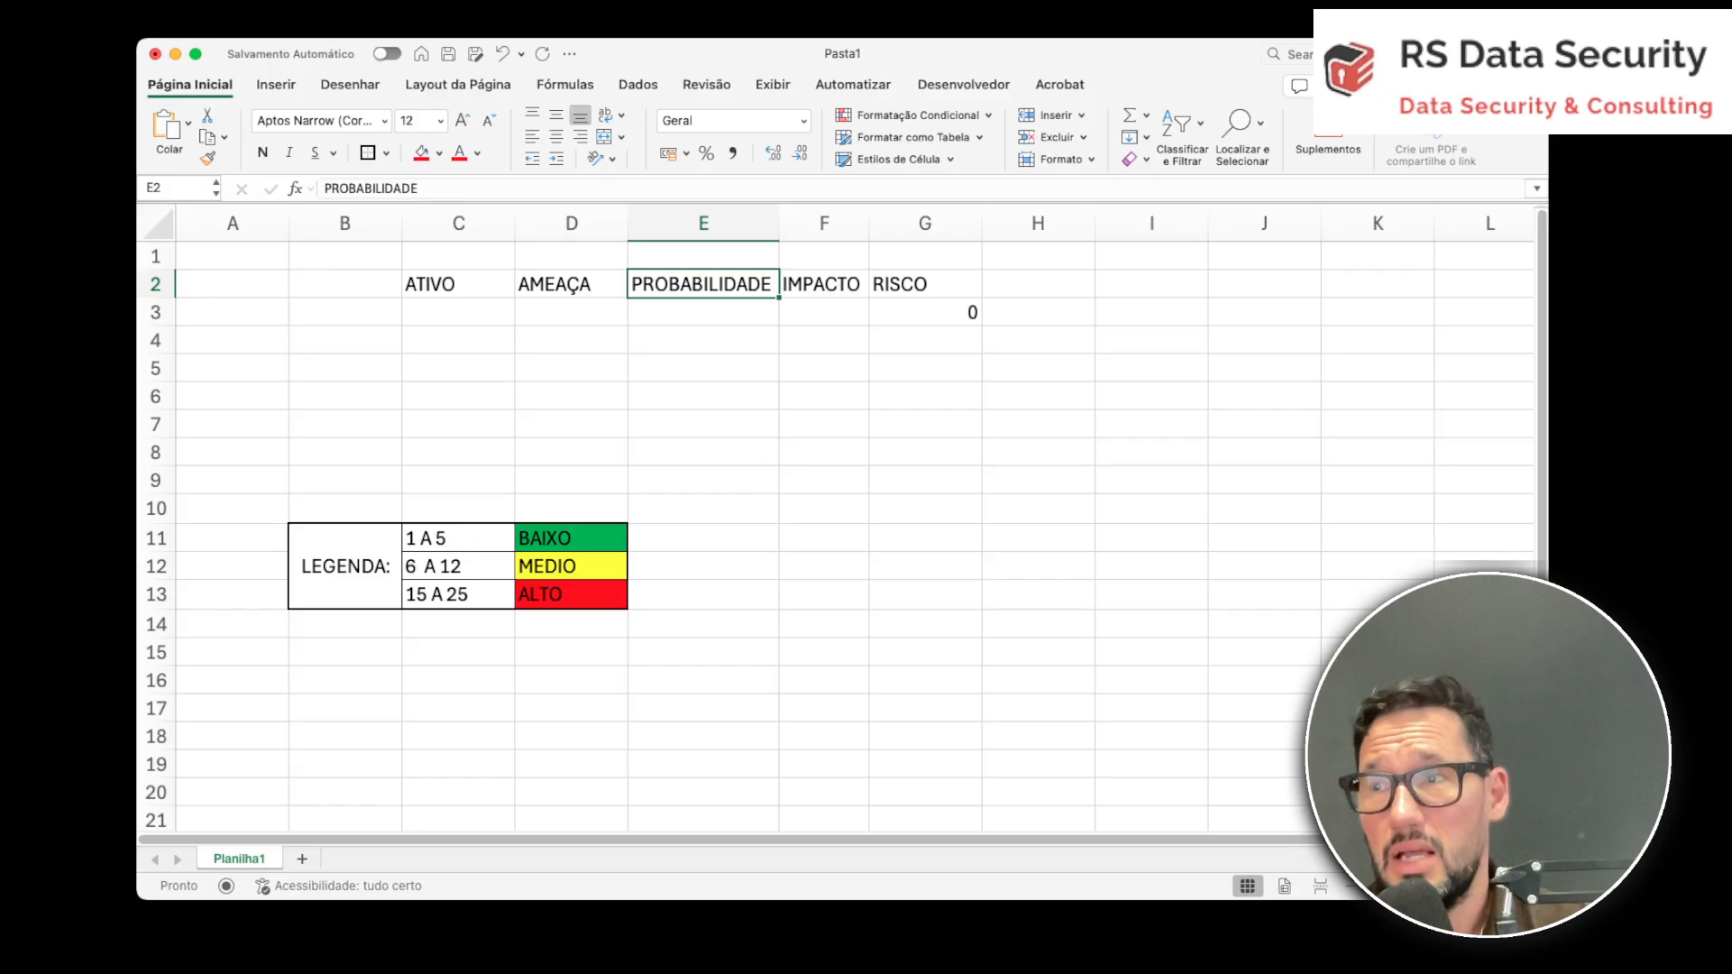
left_click_drag(703, 312, 703, 396)
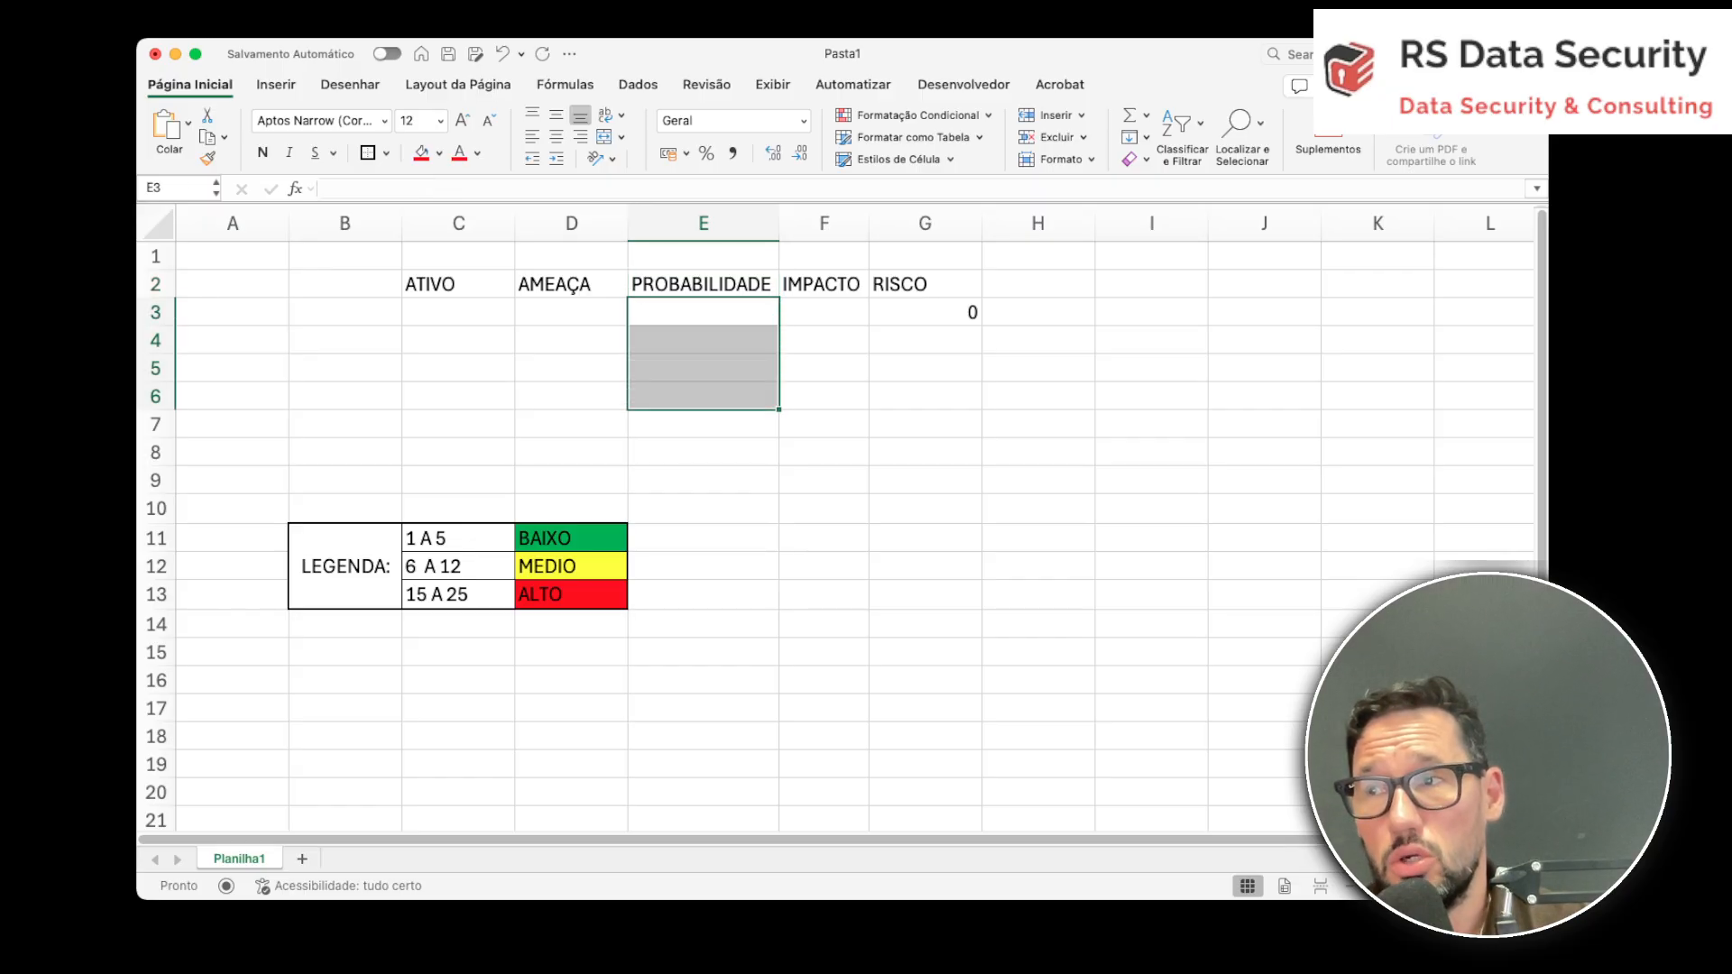
left_click_drag(824, 312, 824, 452)
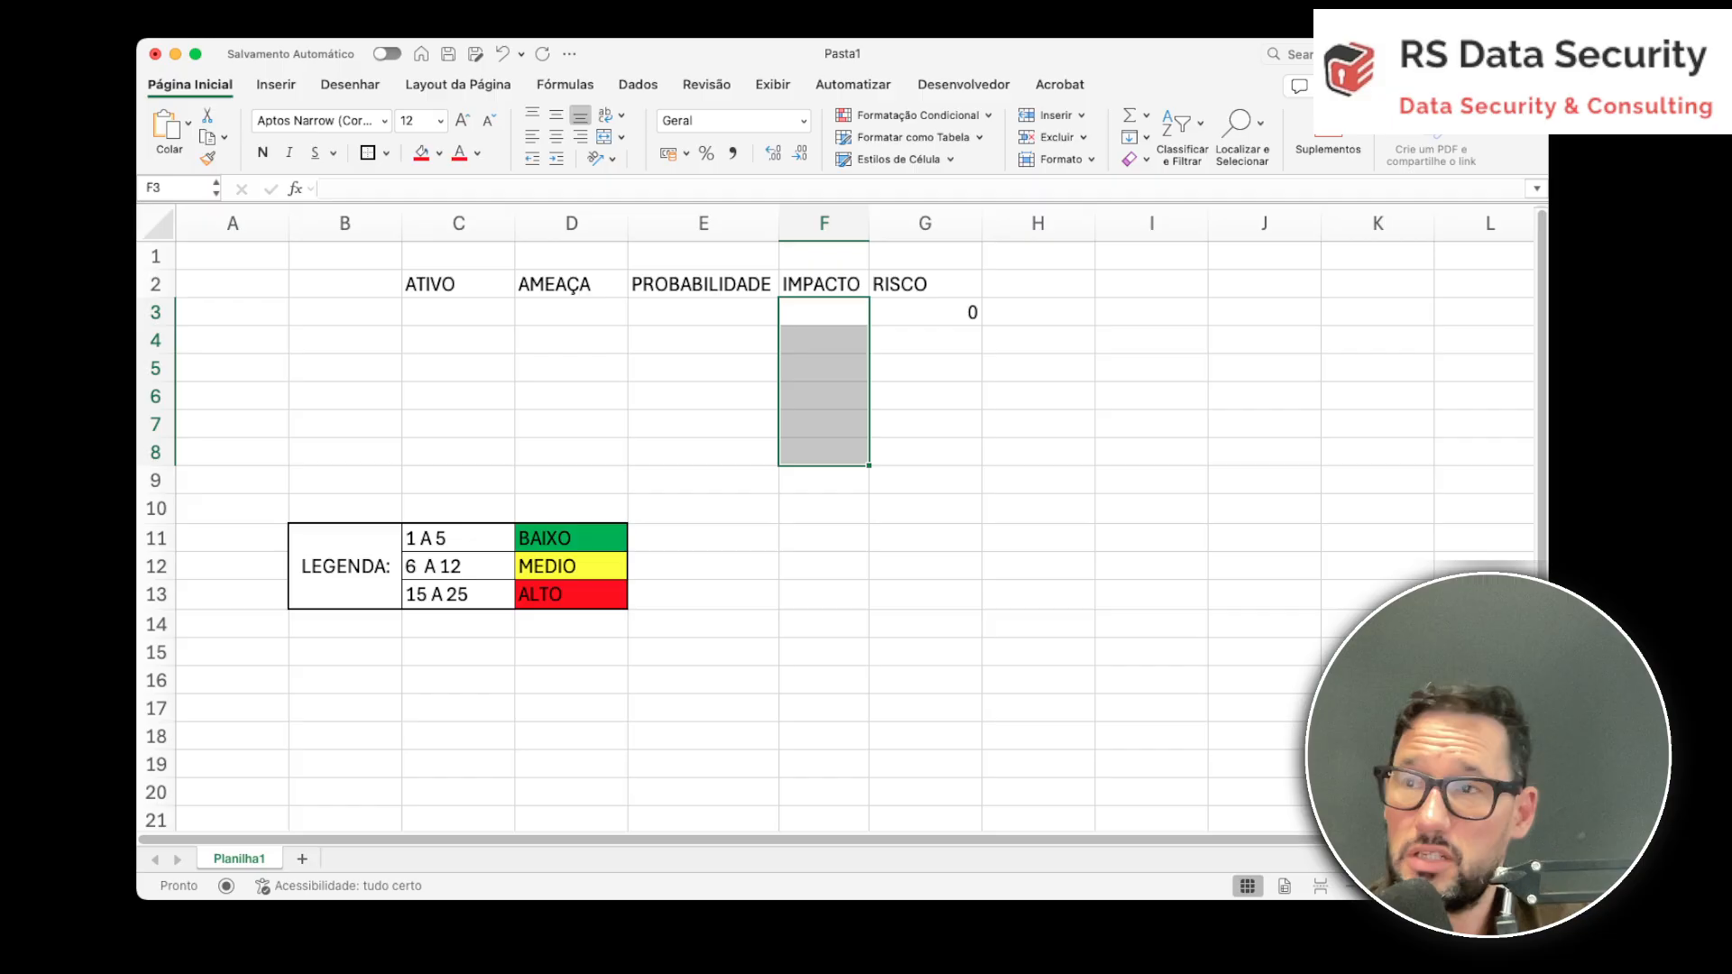
left_click(458, 312)
left_click(571, 312)
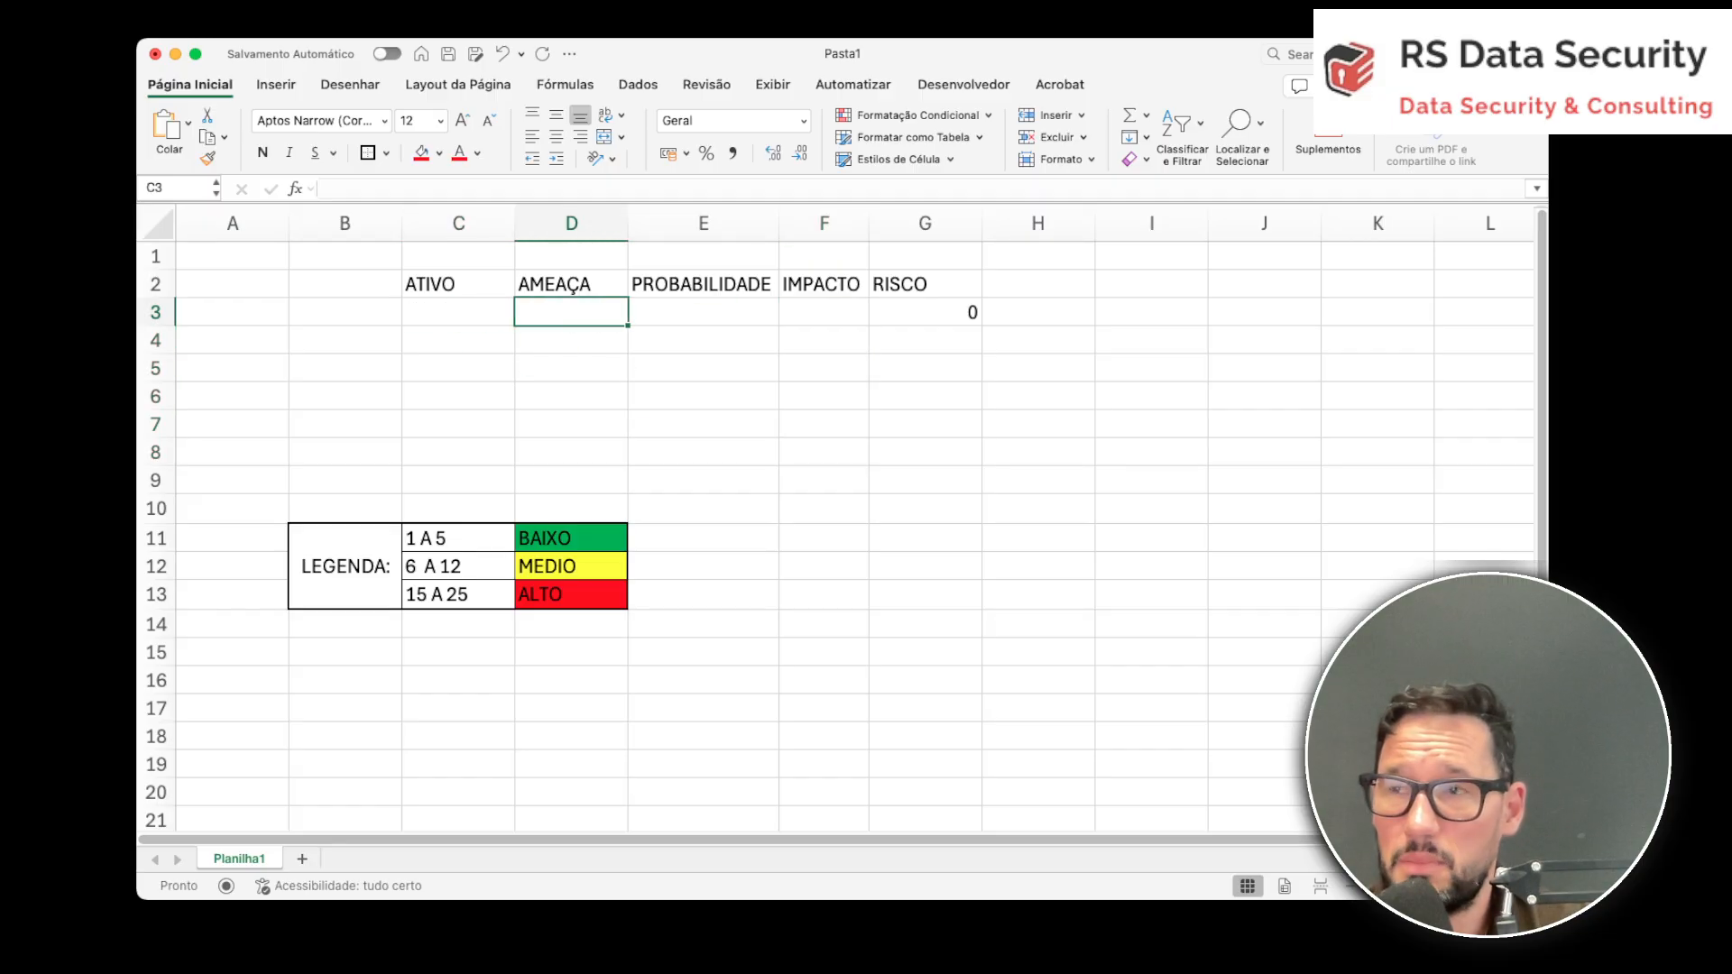
left_click(704, 312)
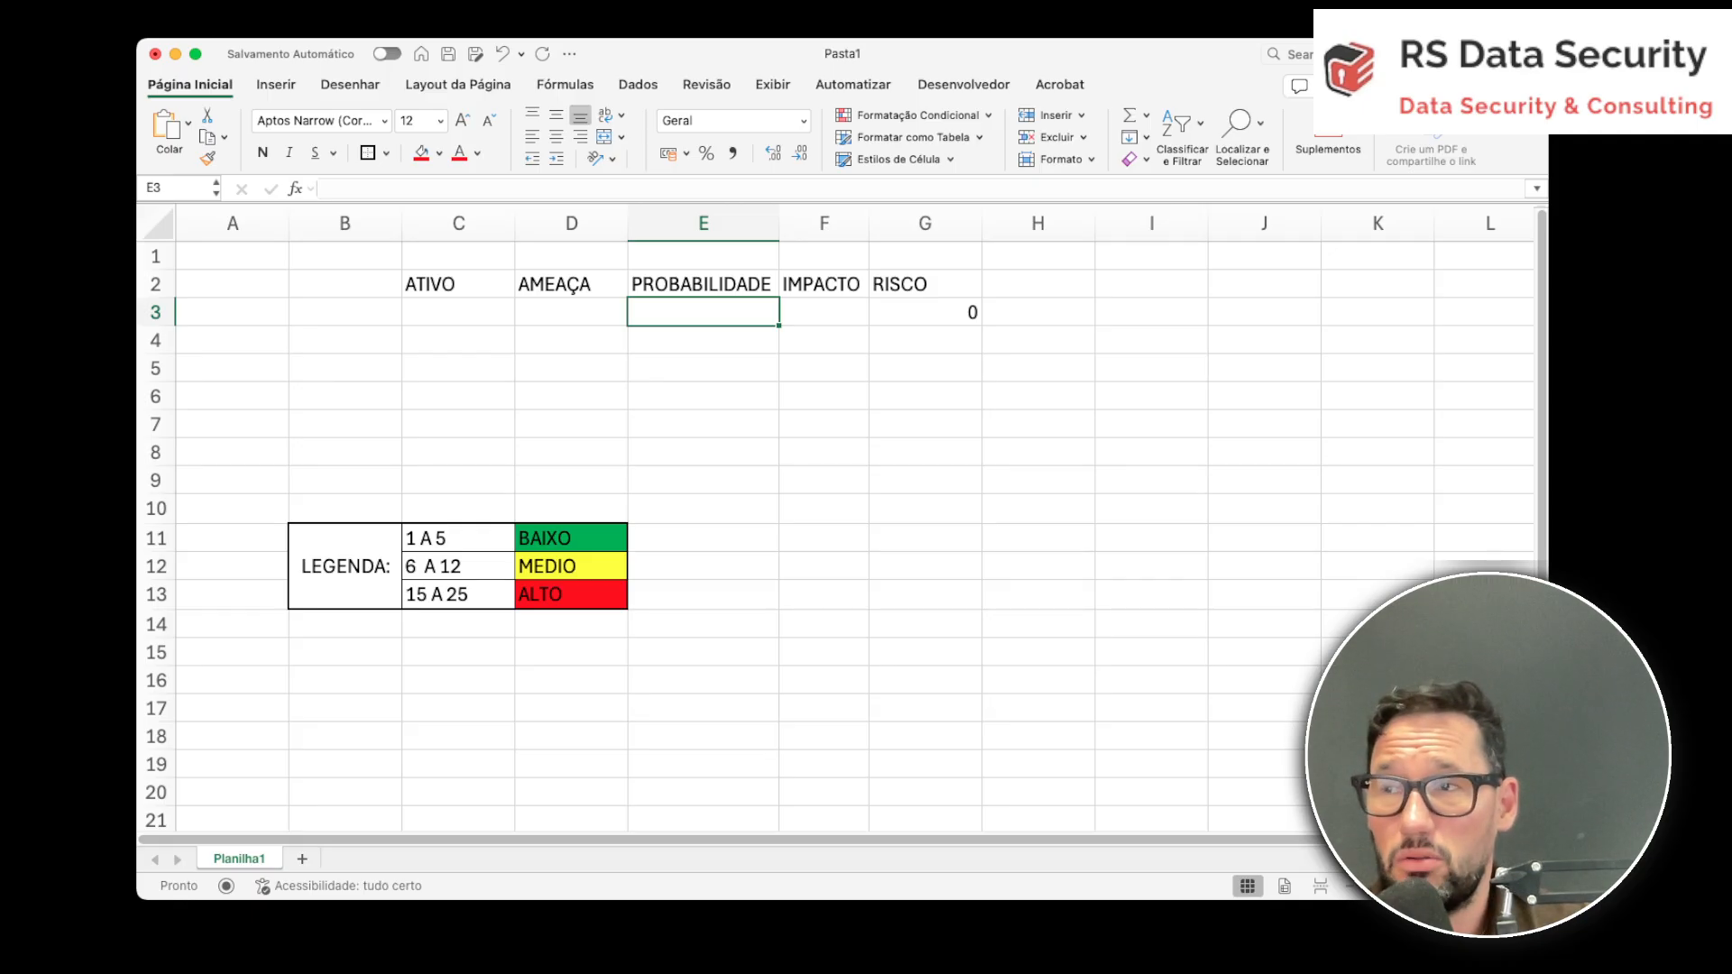
left_click(823, 312)
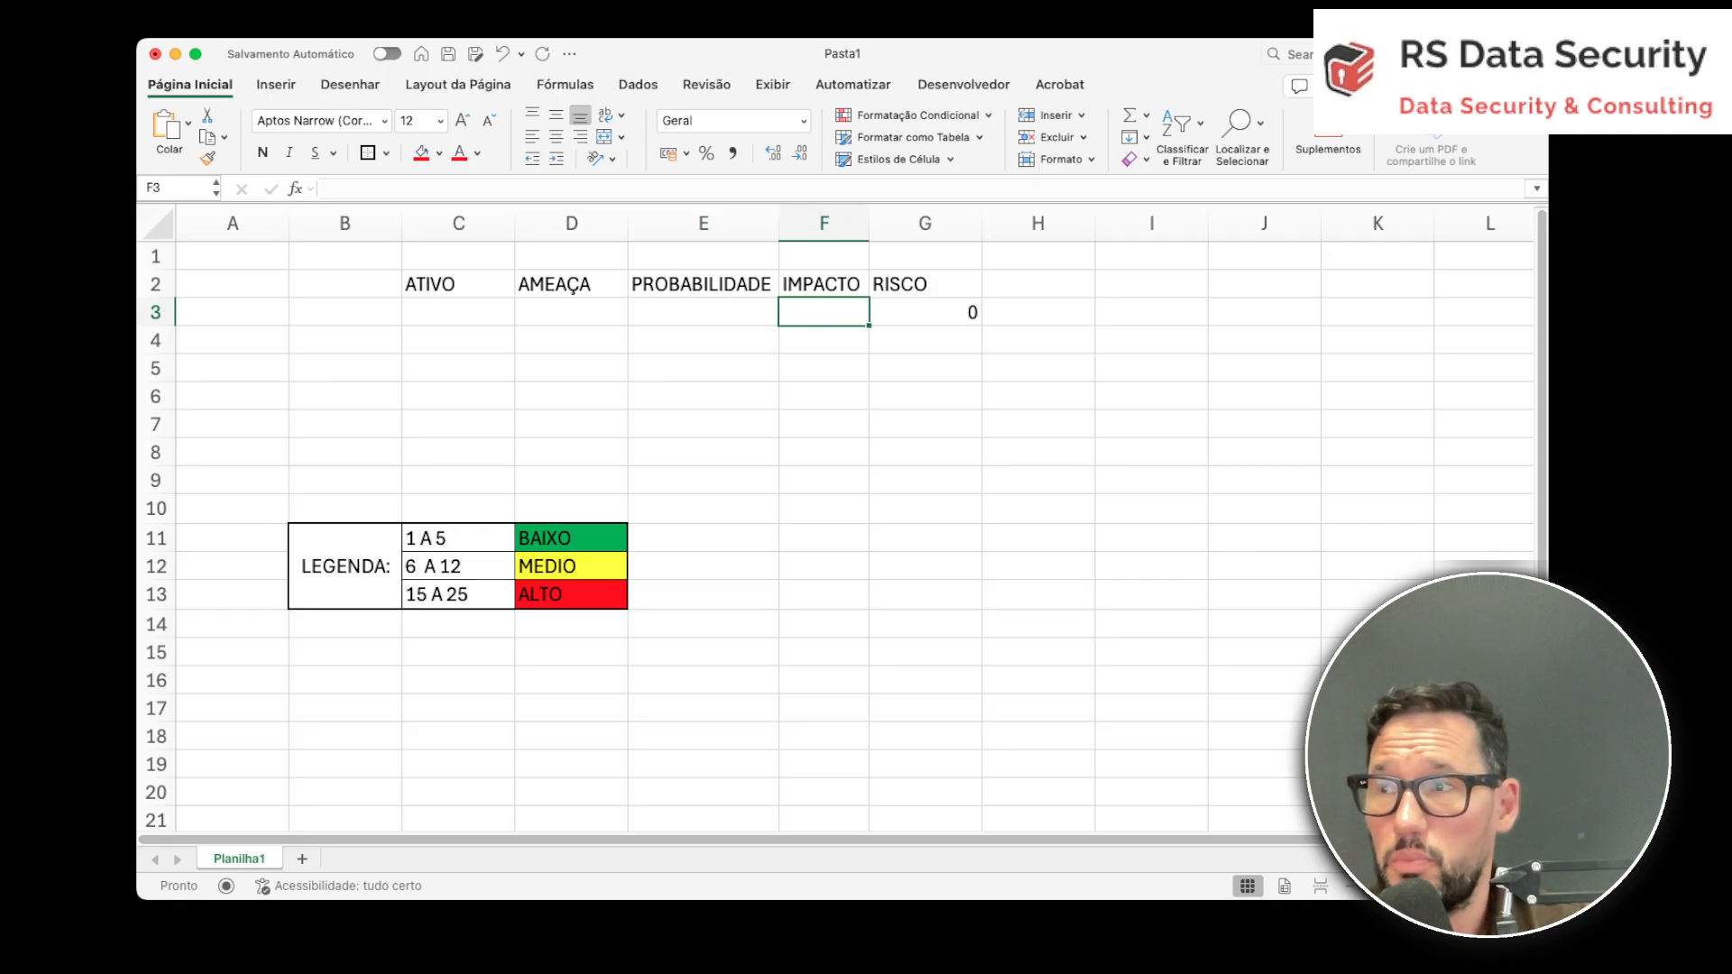
left_click(924, 312)
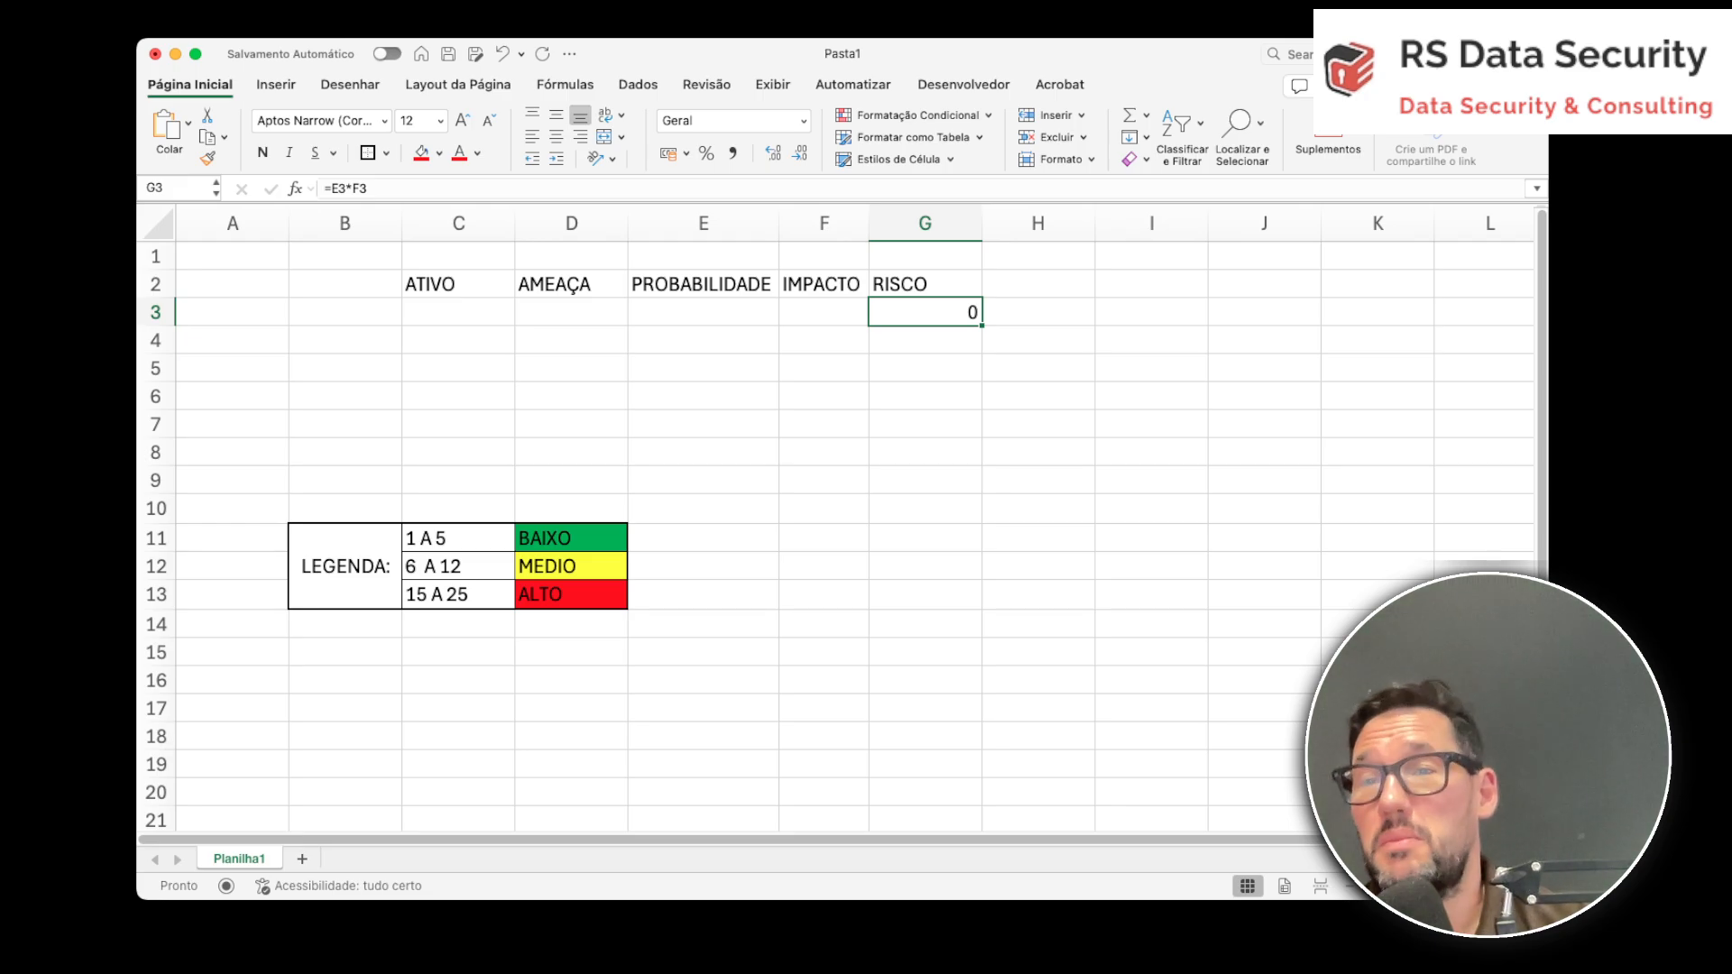
Enter "Base de Dados de Clientes" as the first asset in C3 and autofit column C to the text.
key("Left")
key("Left")
key("Left")
key("Left")
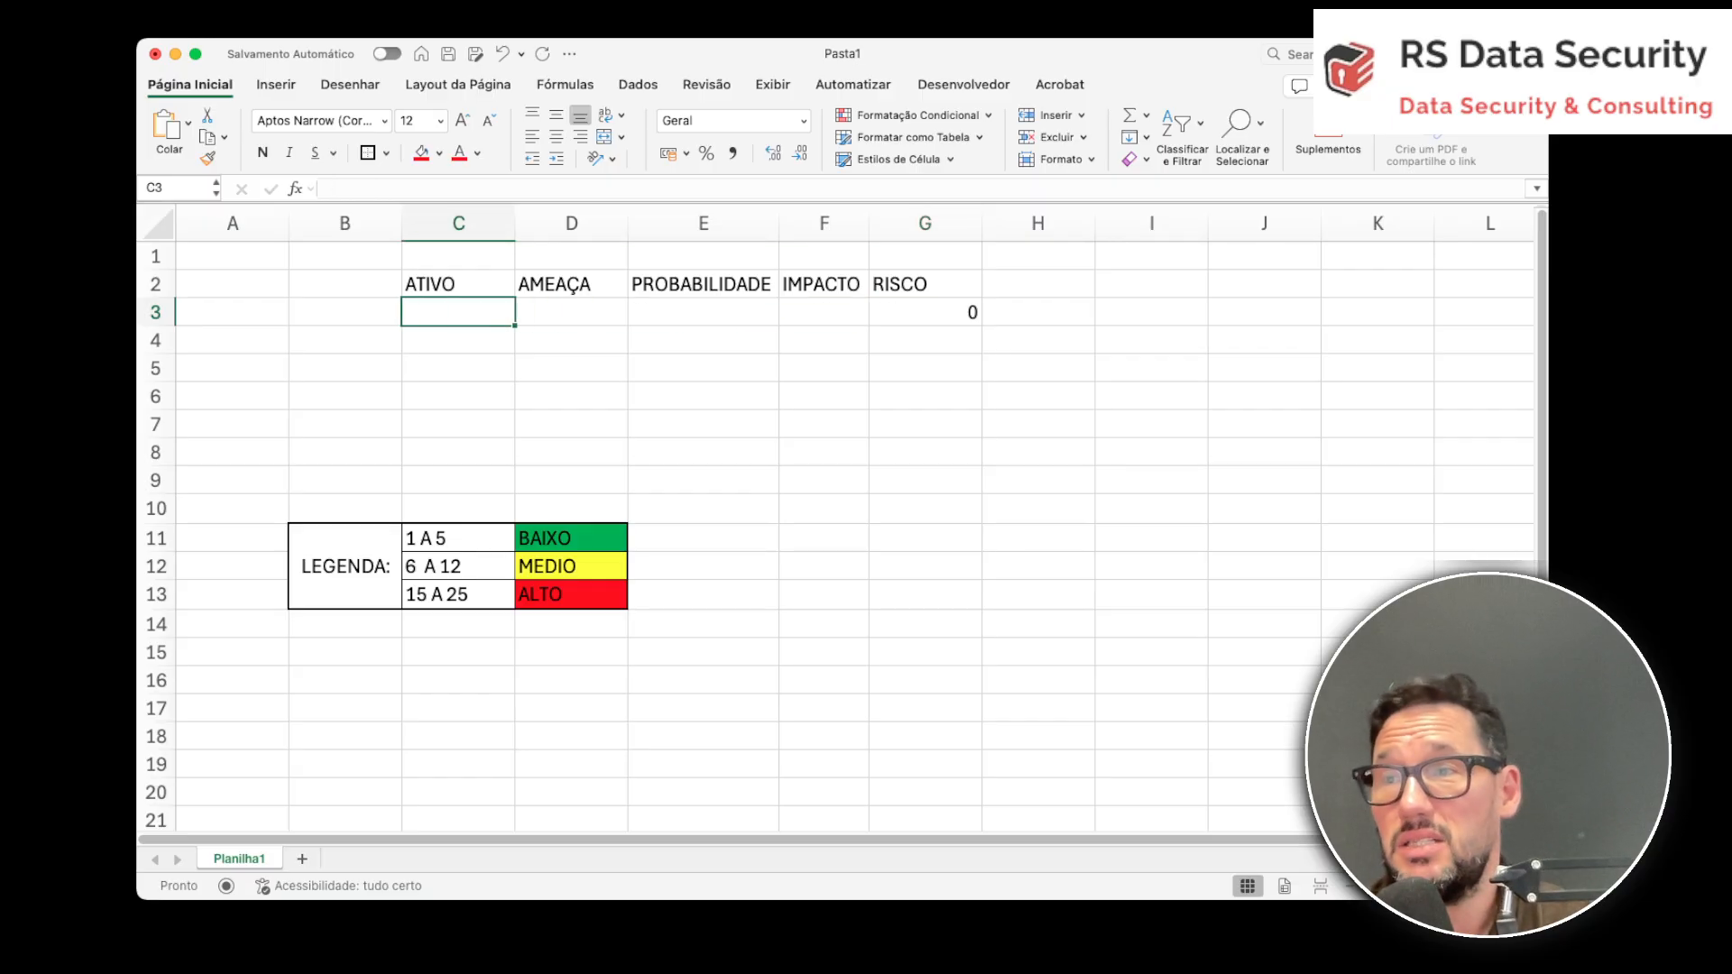
type("bAS")
key("BackSpace")
key("BackSpace")
key("BackSpace")
type("Ba")
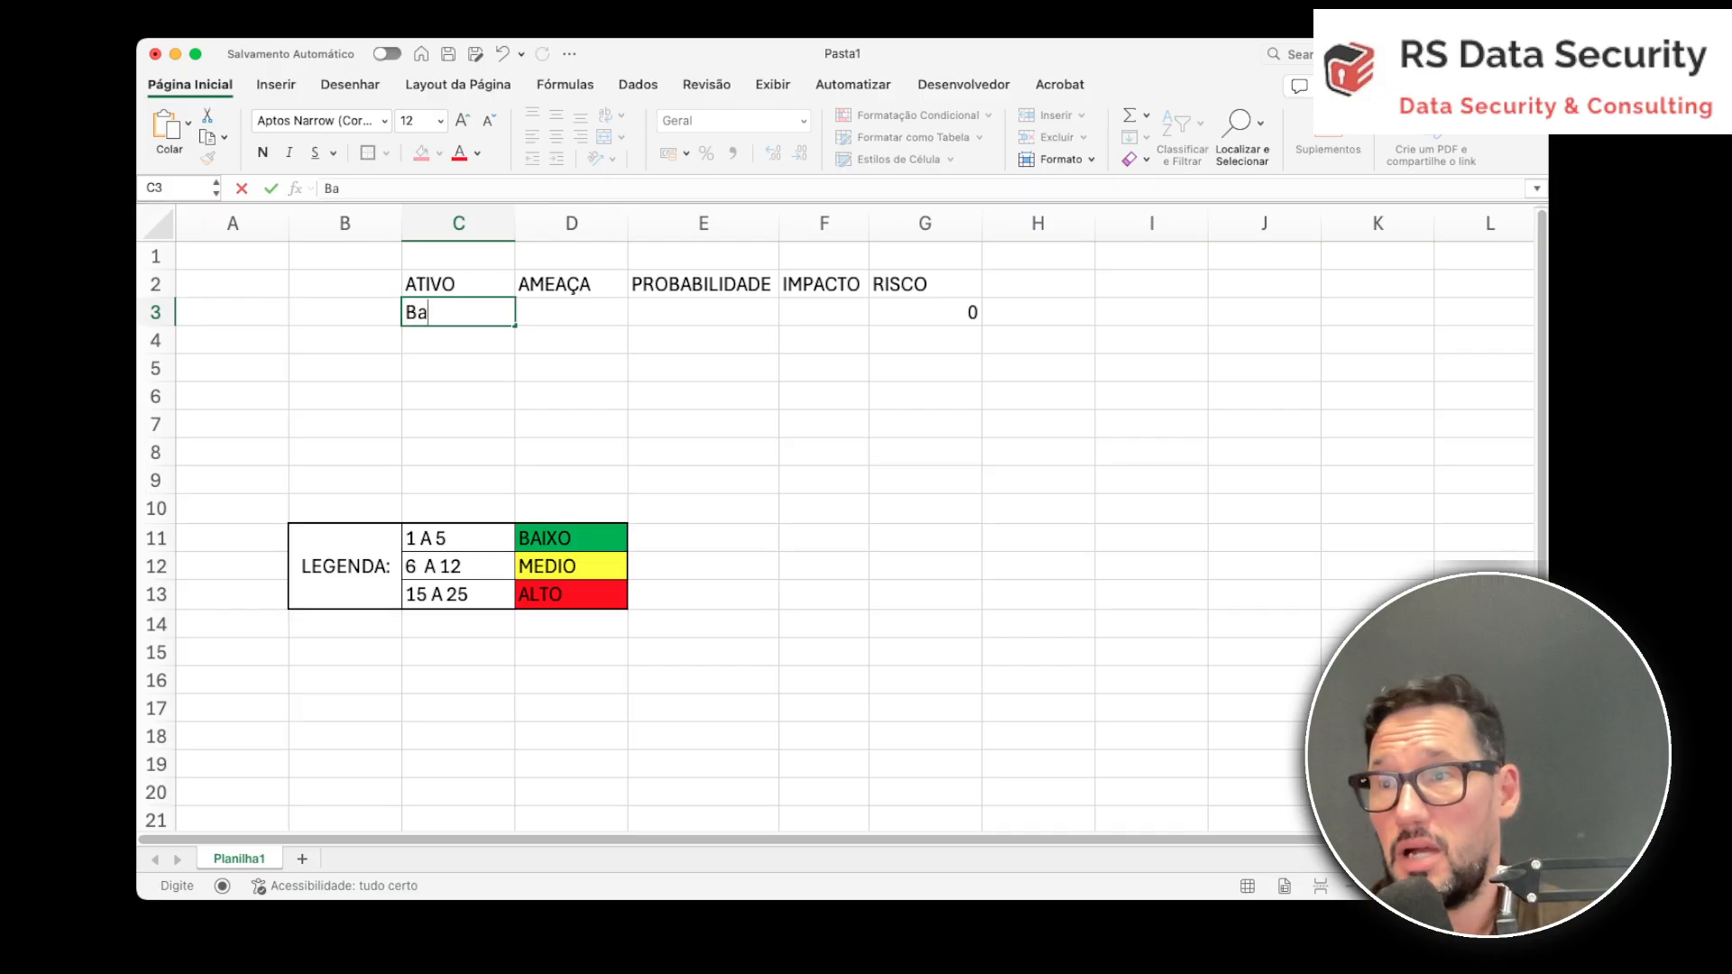
type("se de Dad")
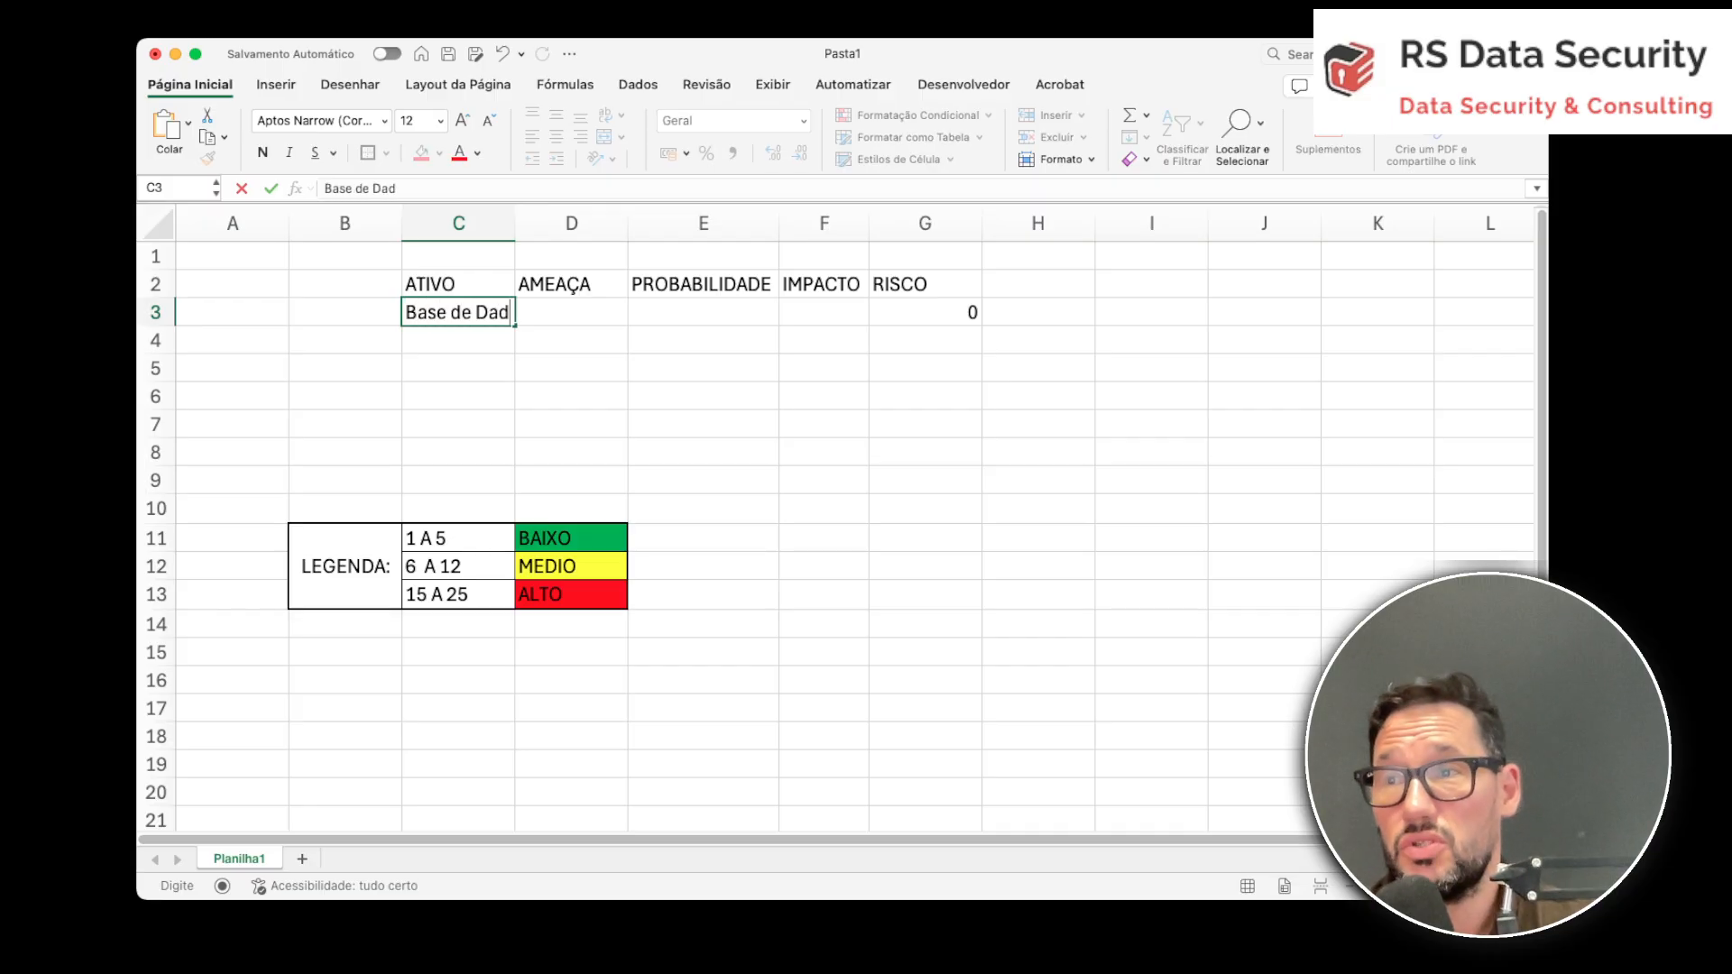
type("os de Cl")
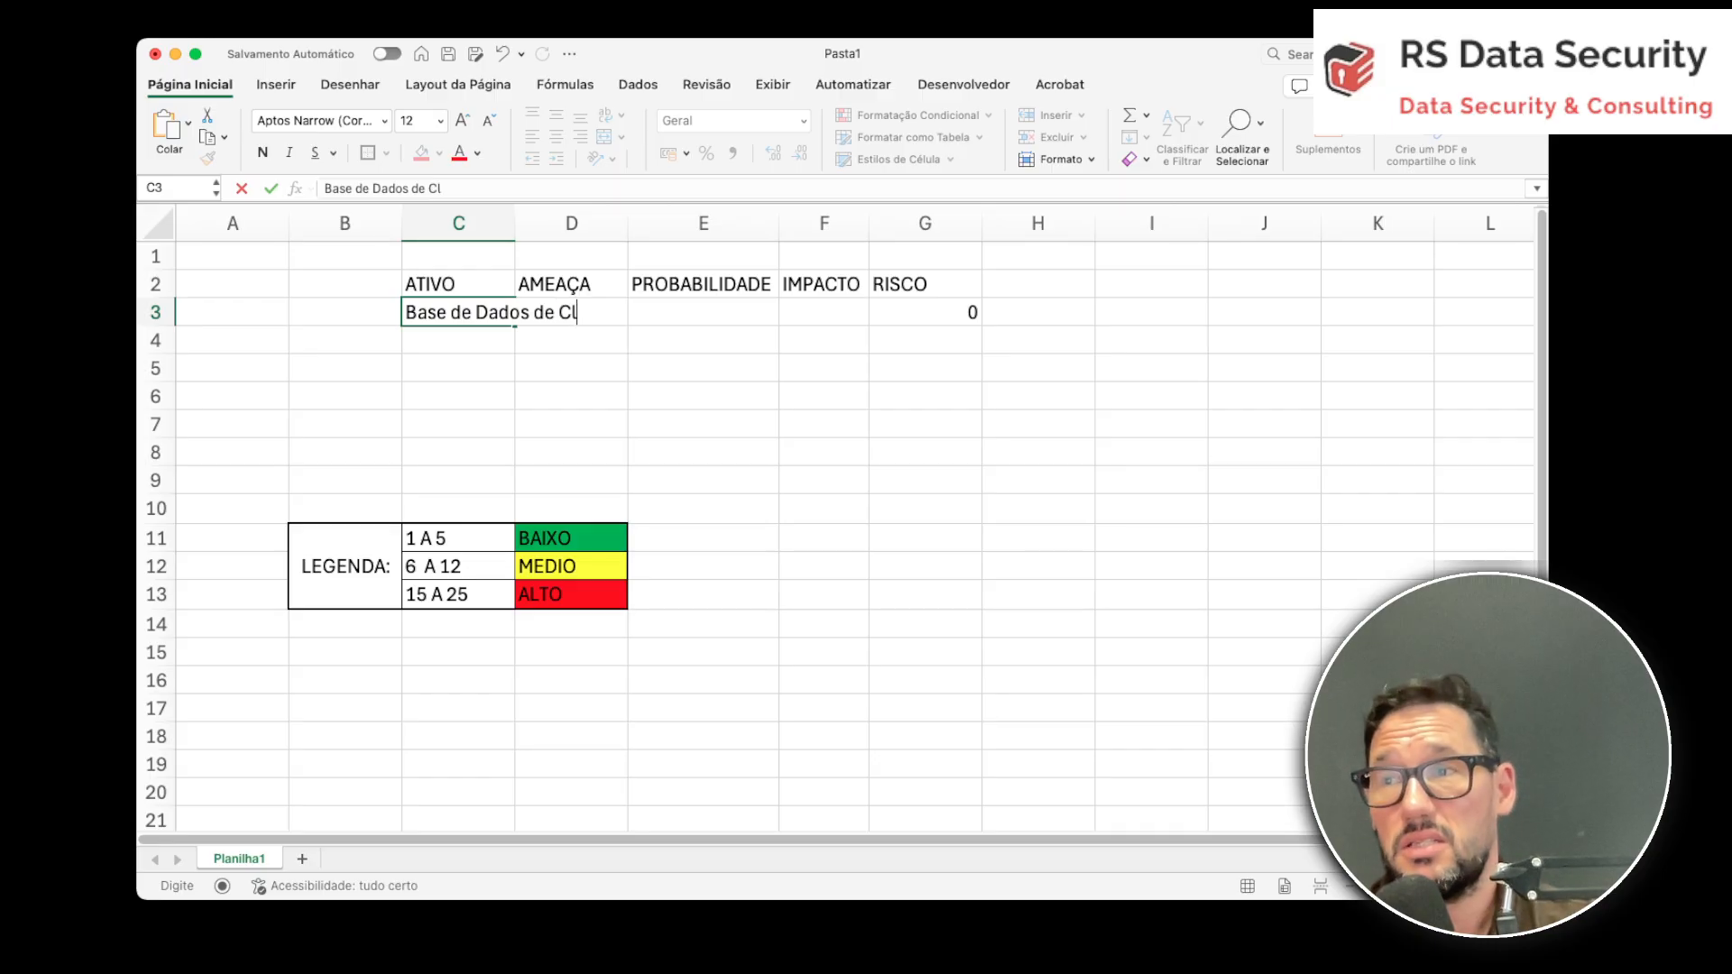
type("ientes")
key("Return")
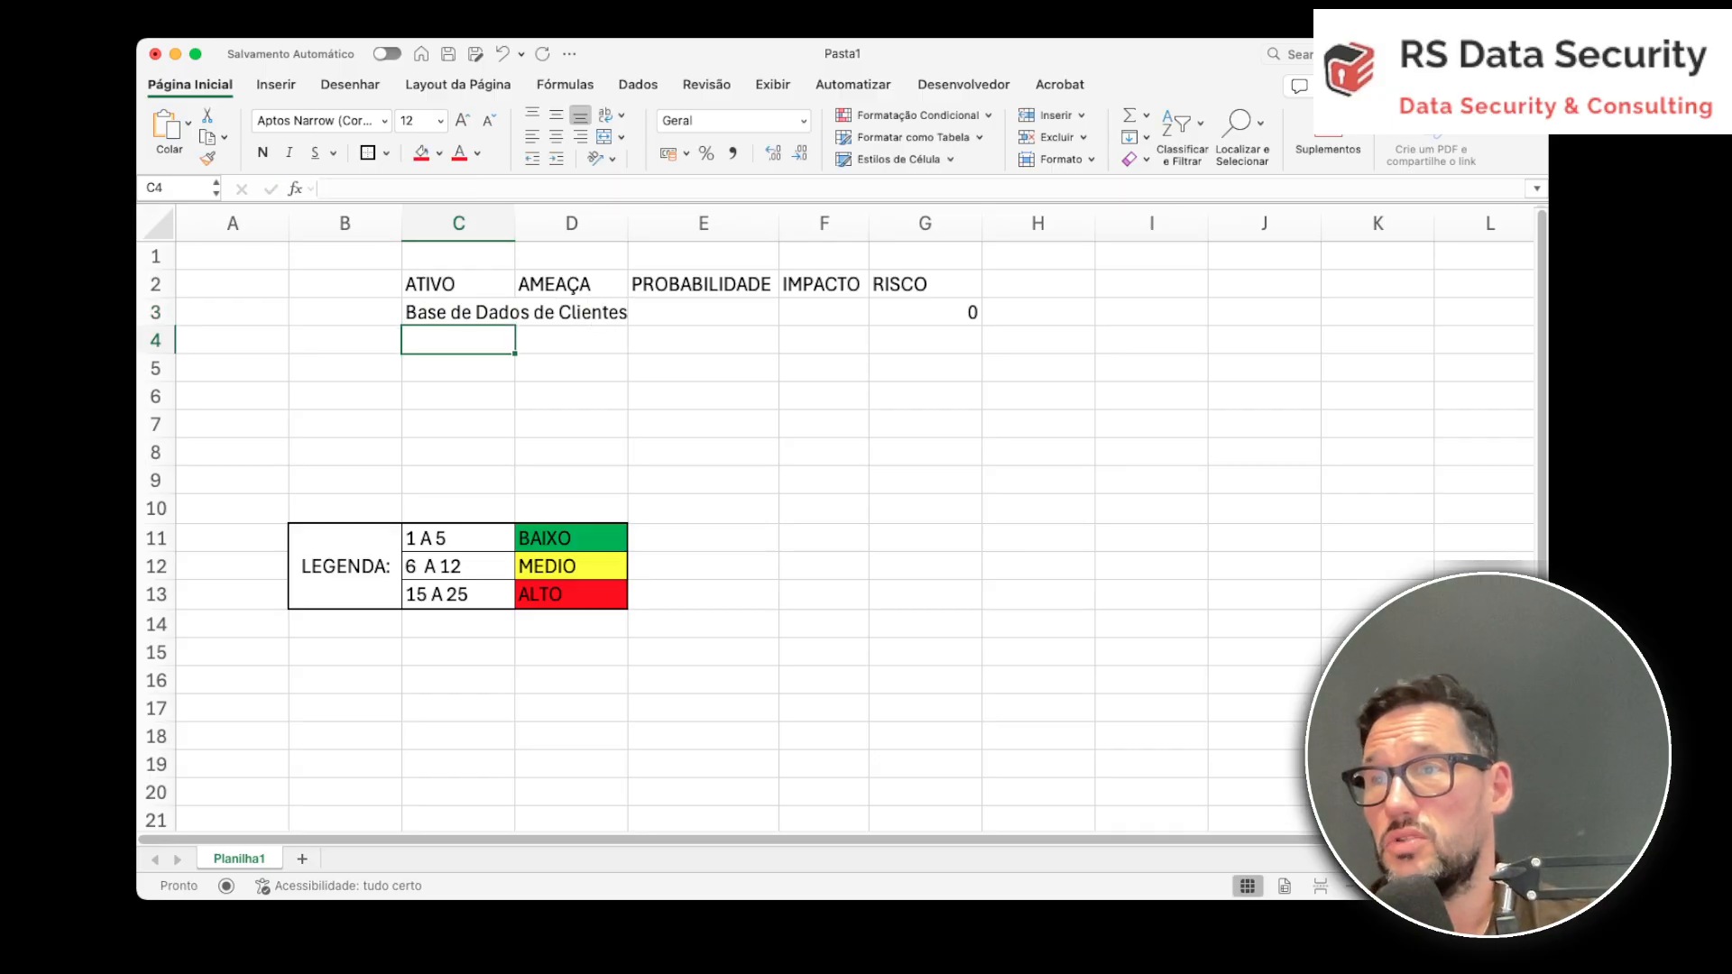
double_click(515, 223)
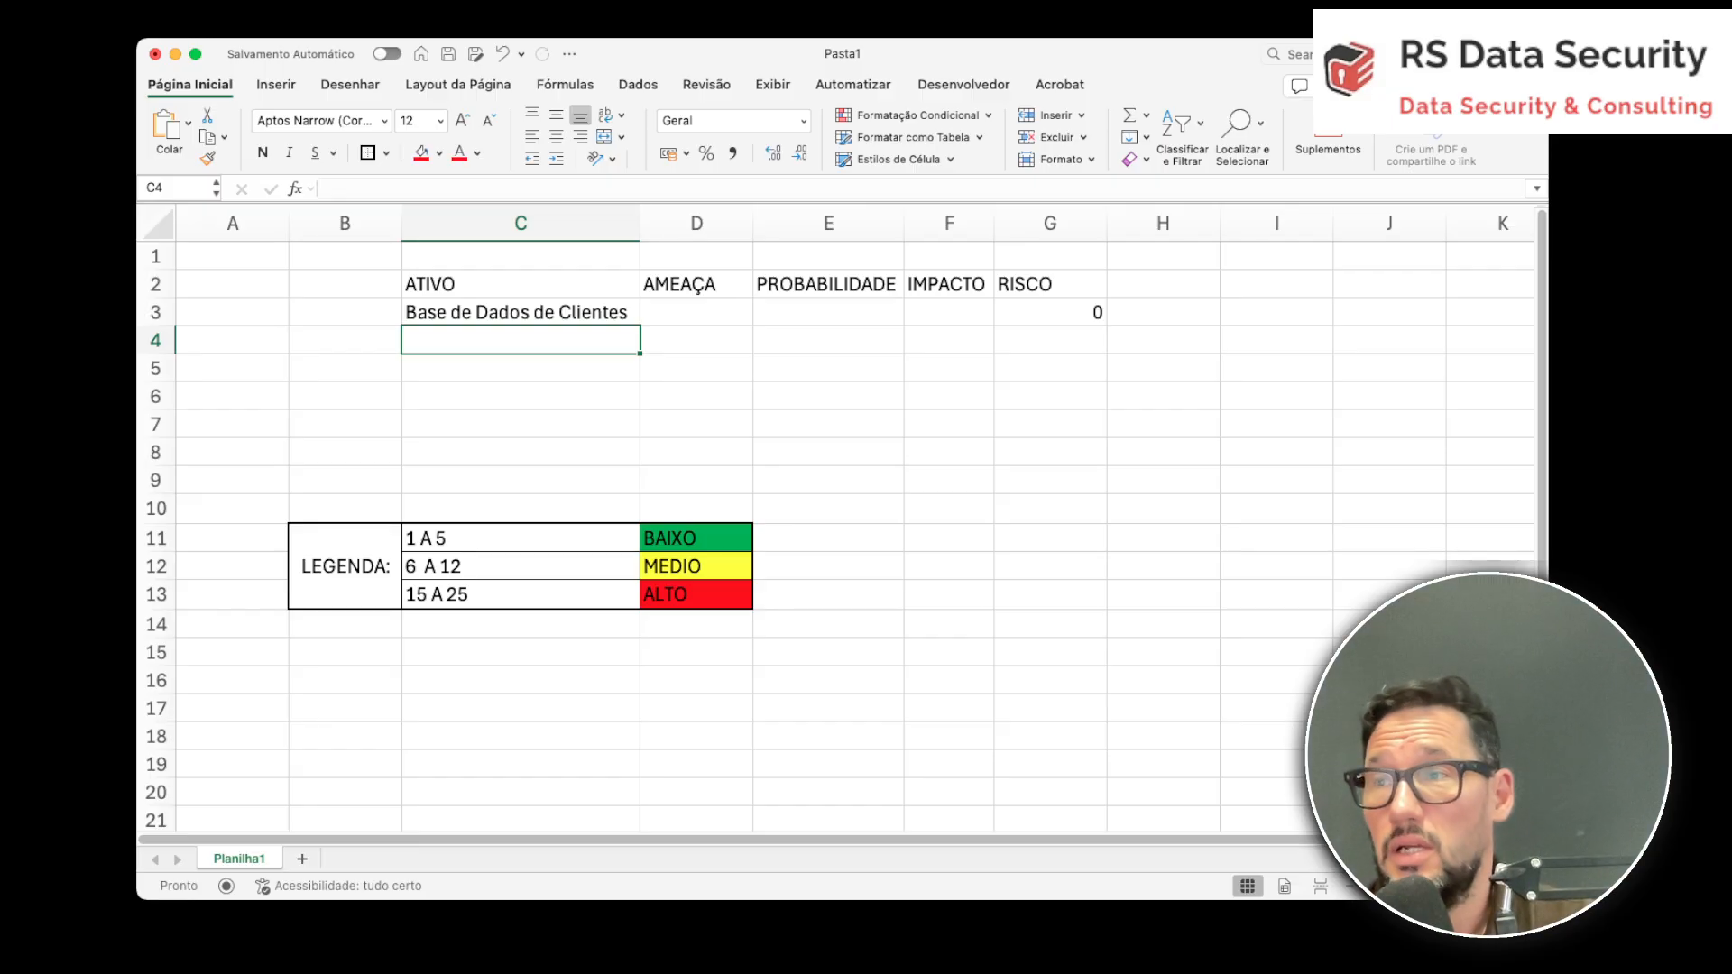
Enter "Ransoware" in D3 as the threat to the customer database.
left_click(695, 312)
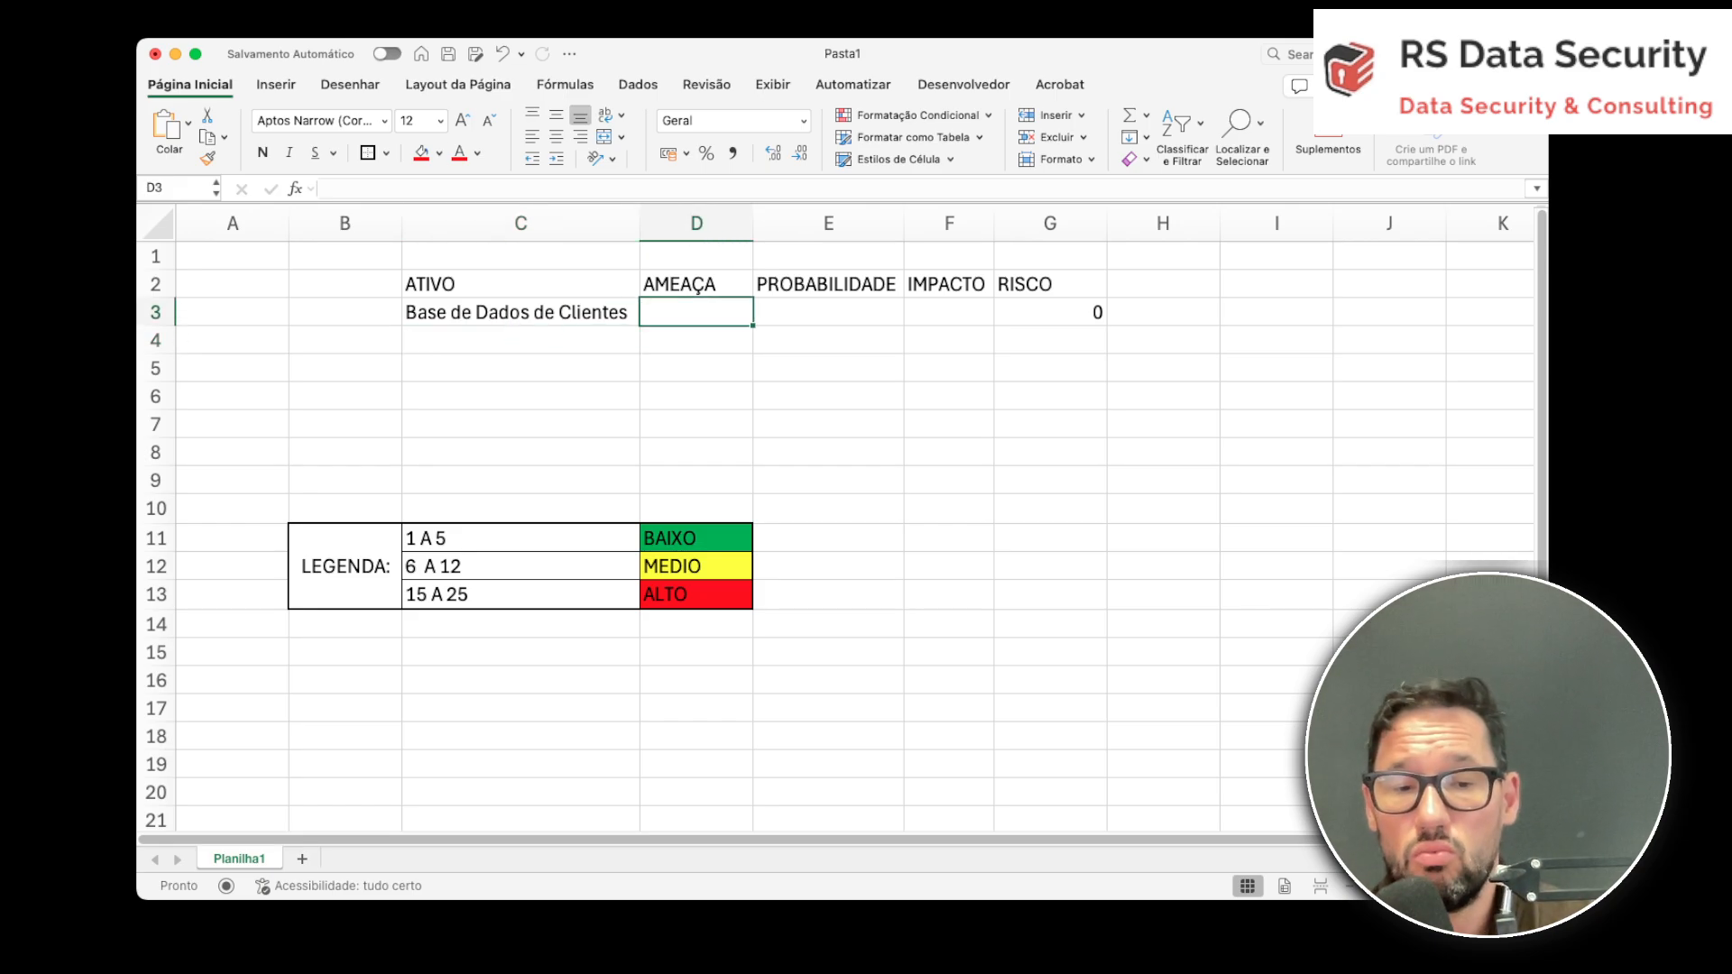
type("Ransoware")
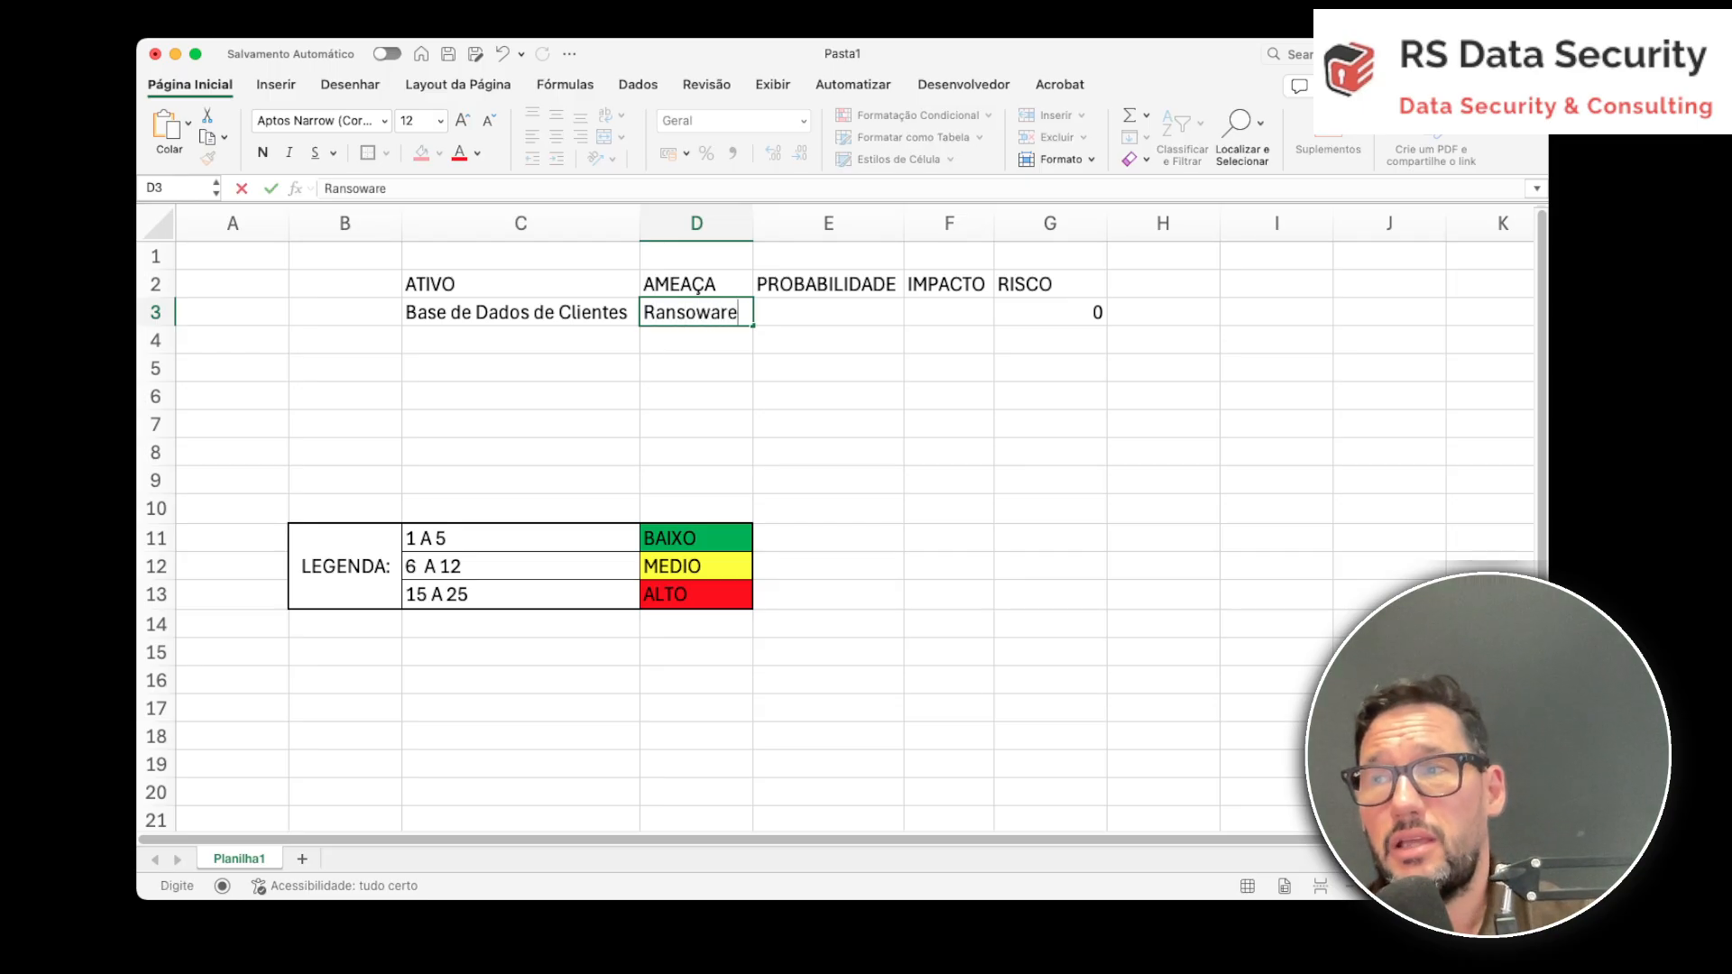
key("Right")
key("Down")
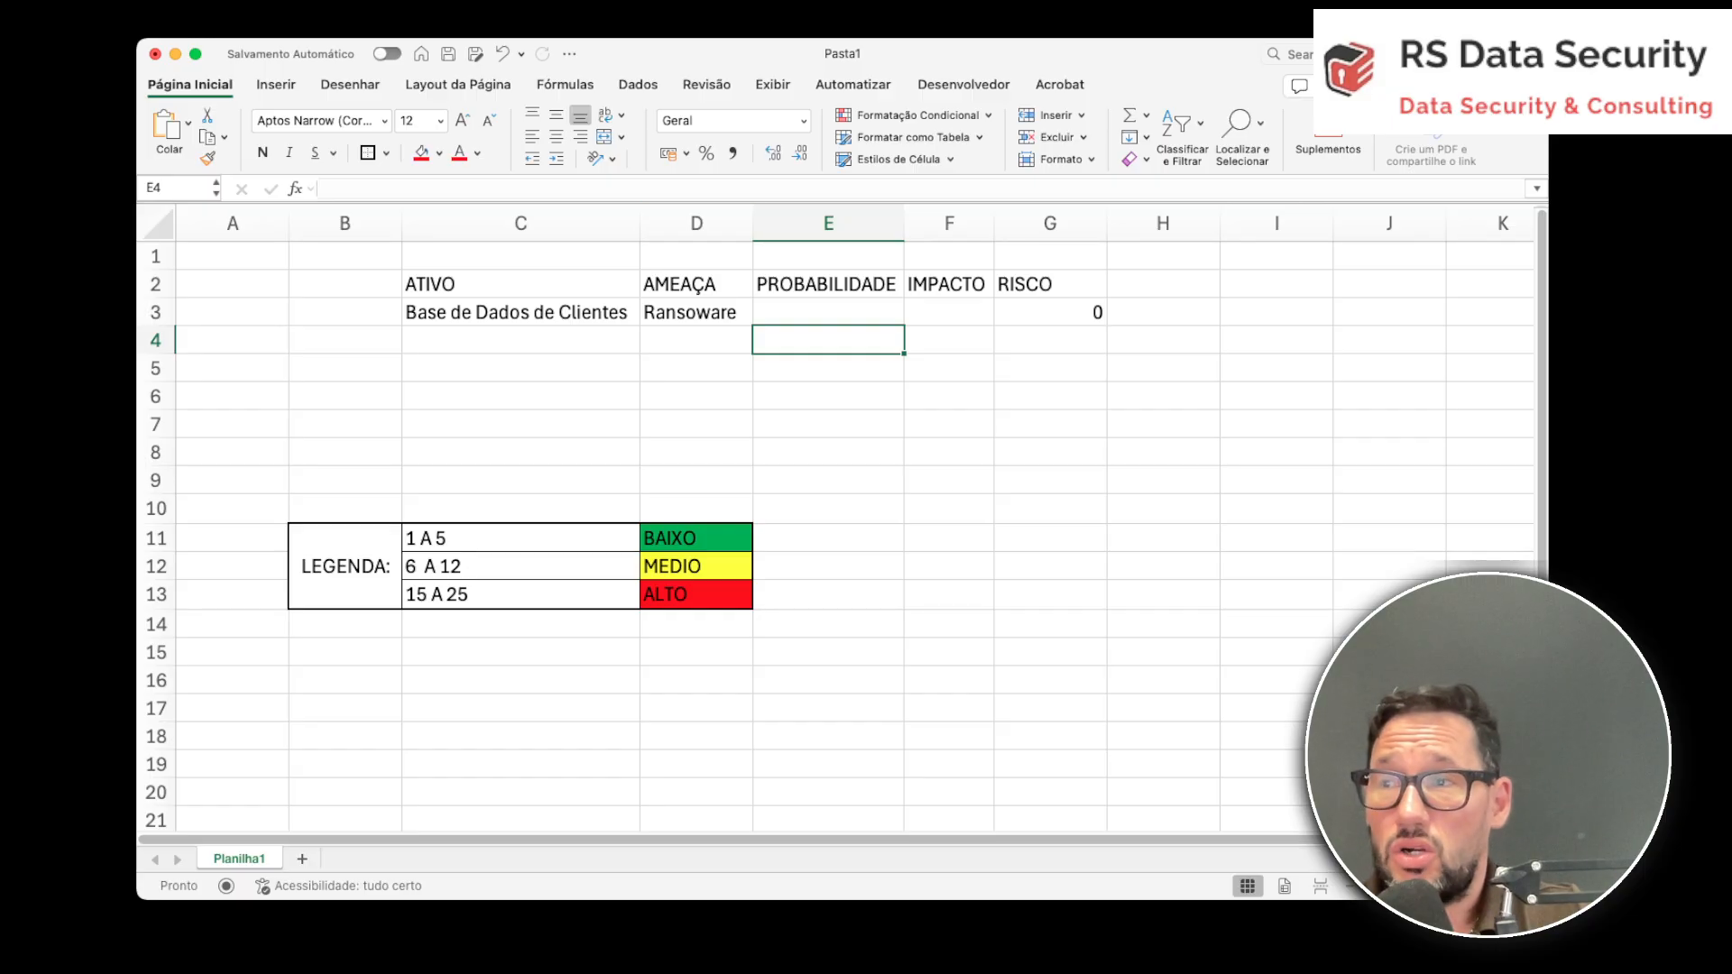
Set the customer database row's probability to 4 and impact to 5, and check its risk formula.
left_click(828, 312)
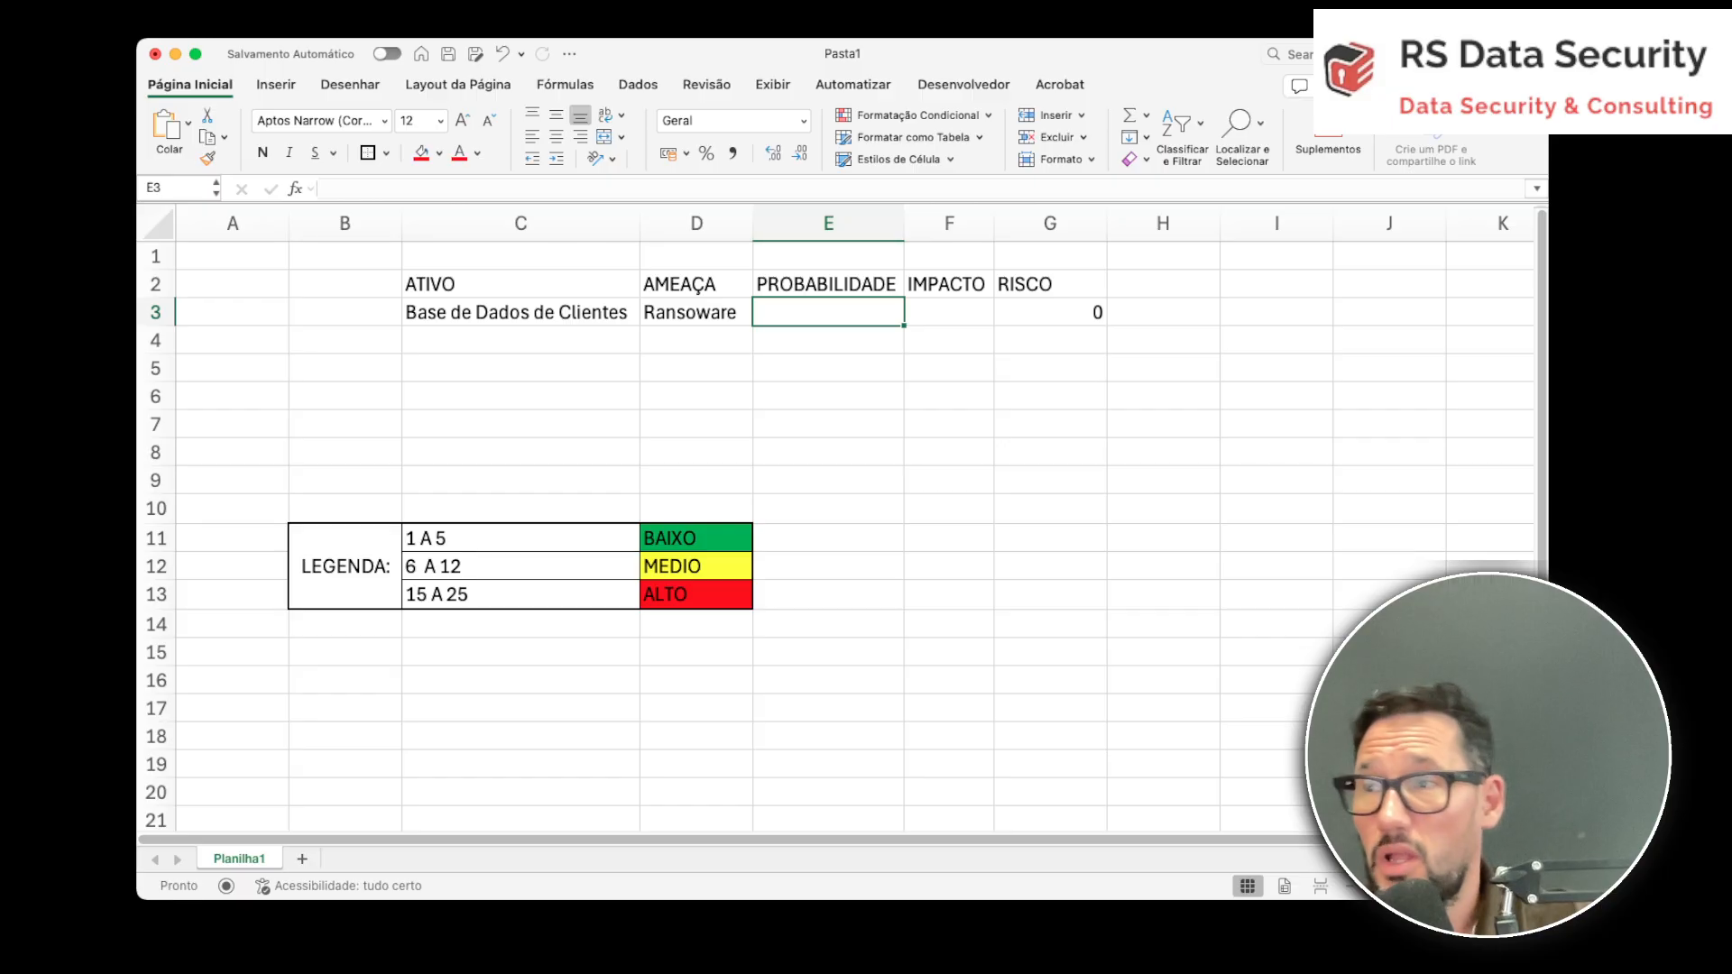
type("4")
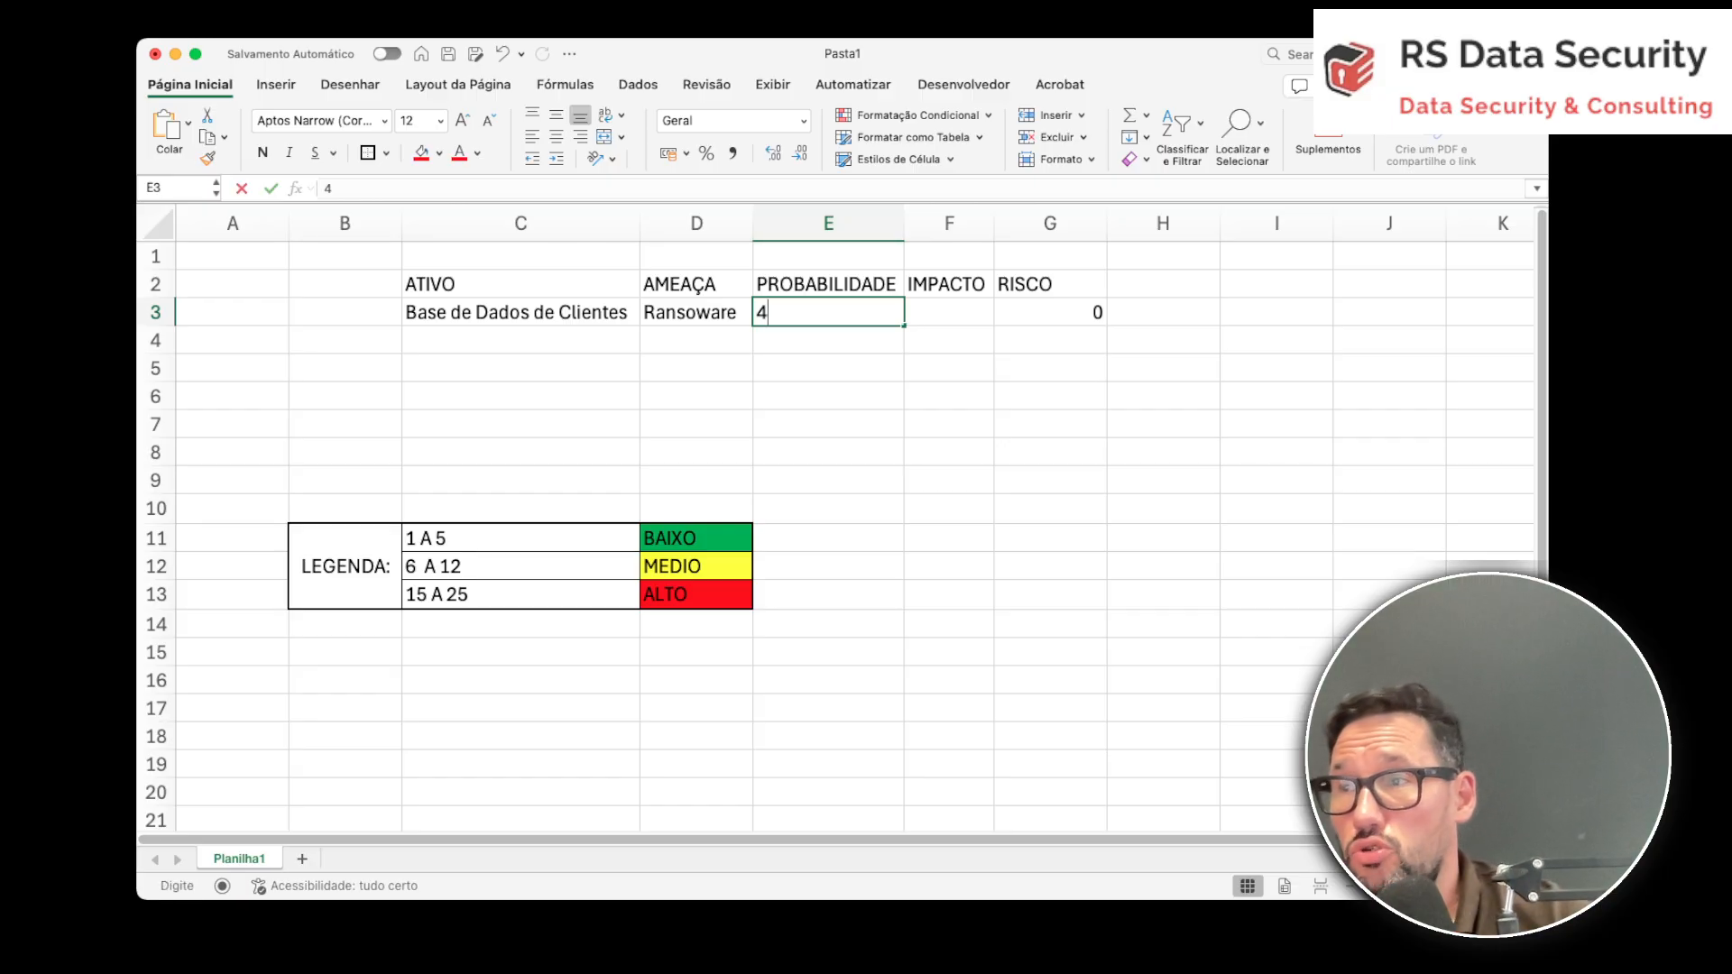
key("Return")
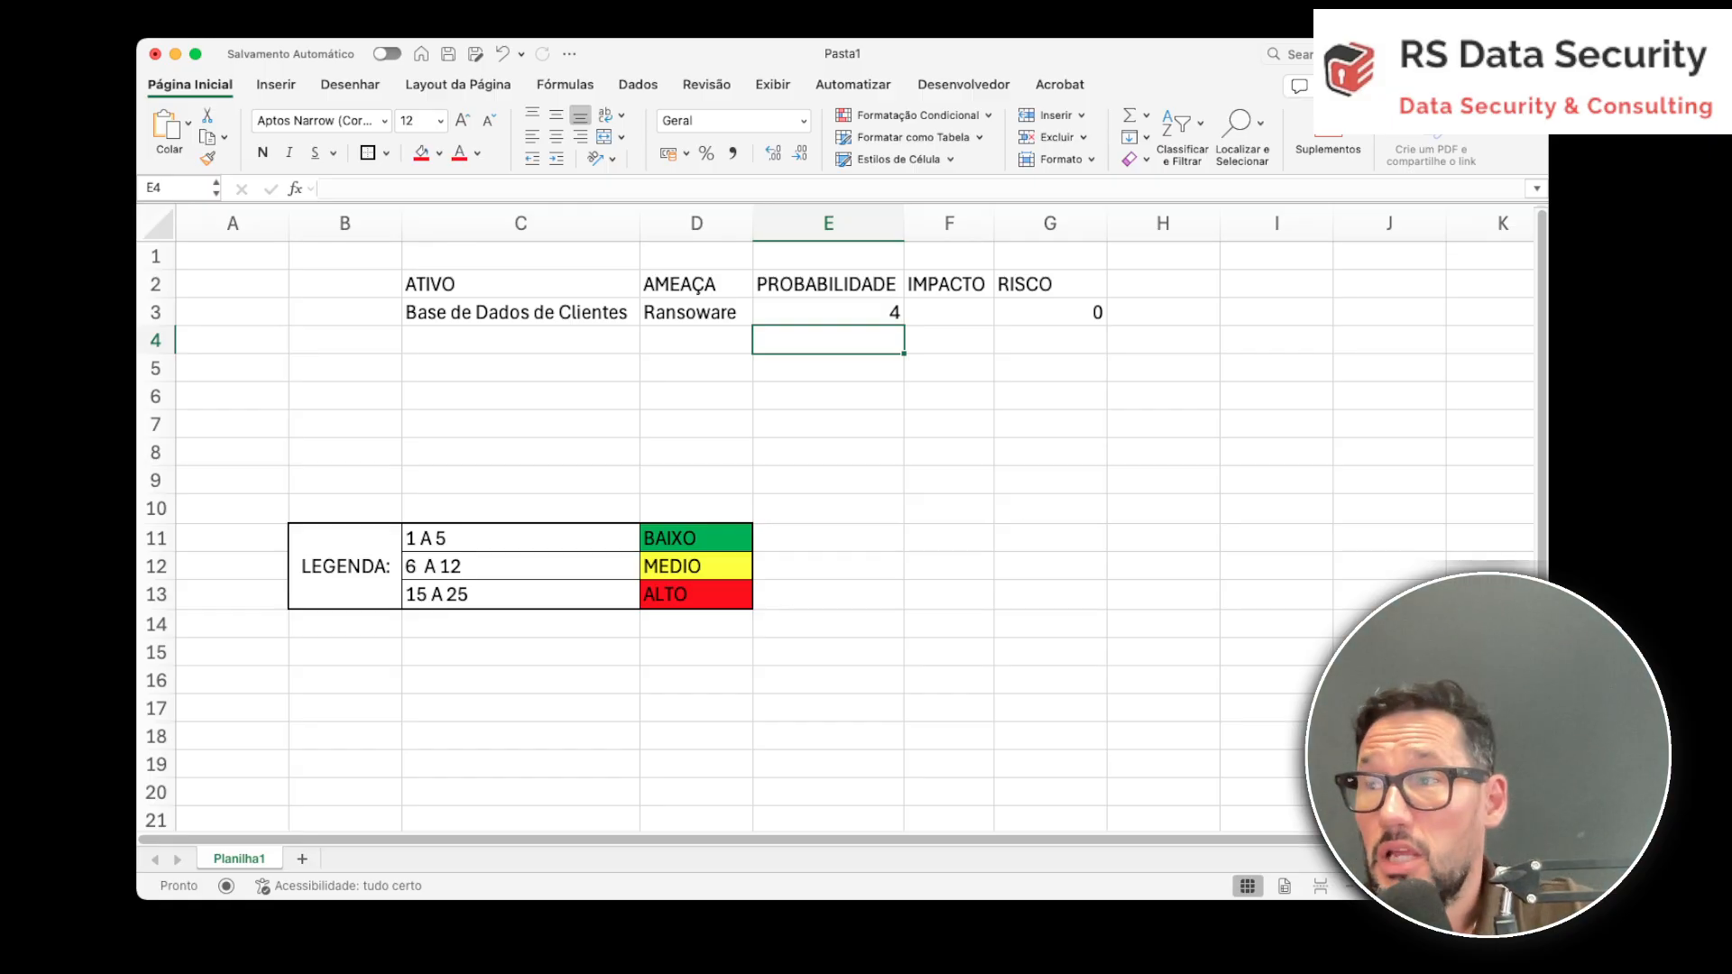
key("Right")
key("Up")
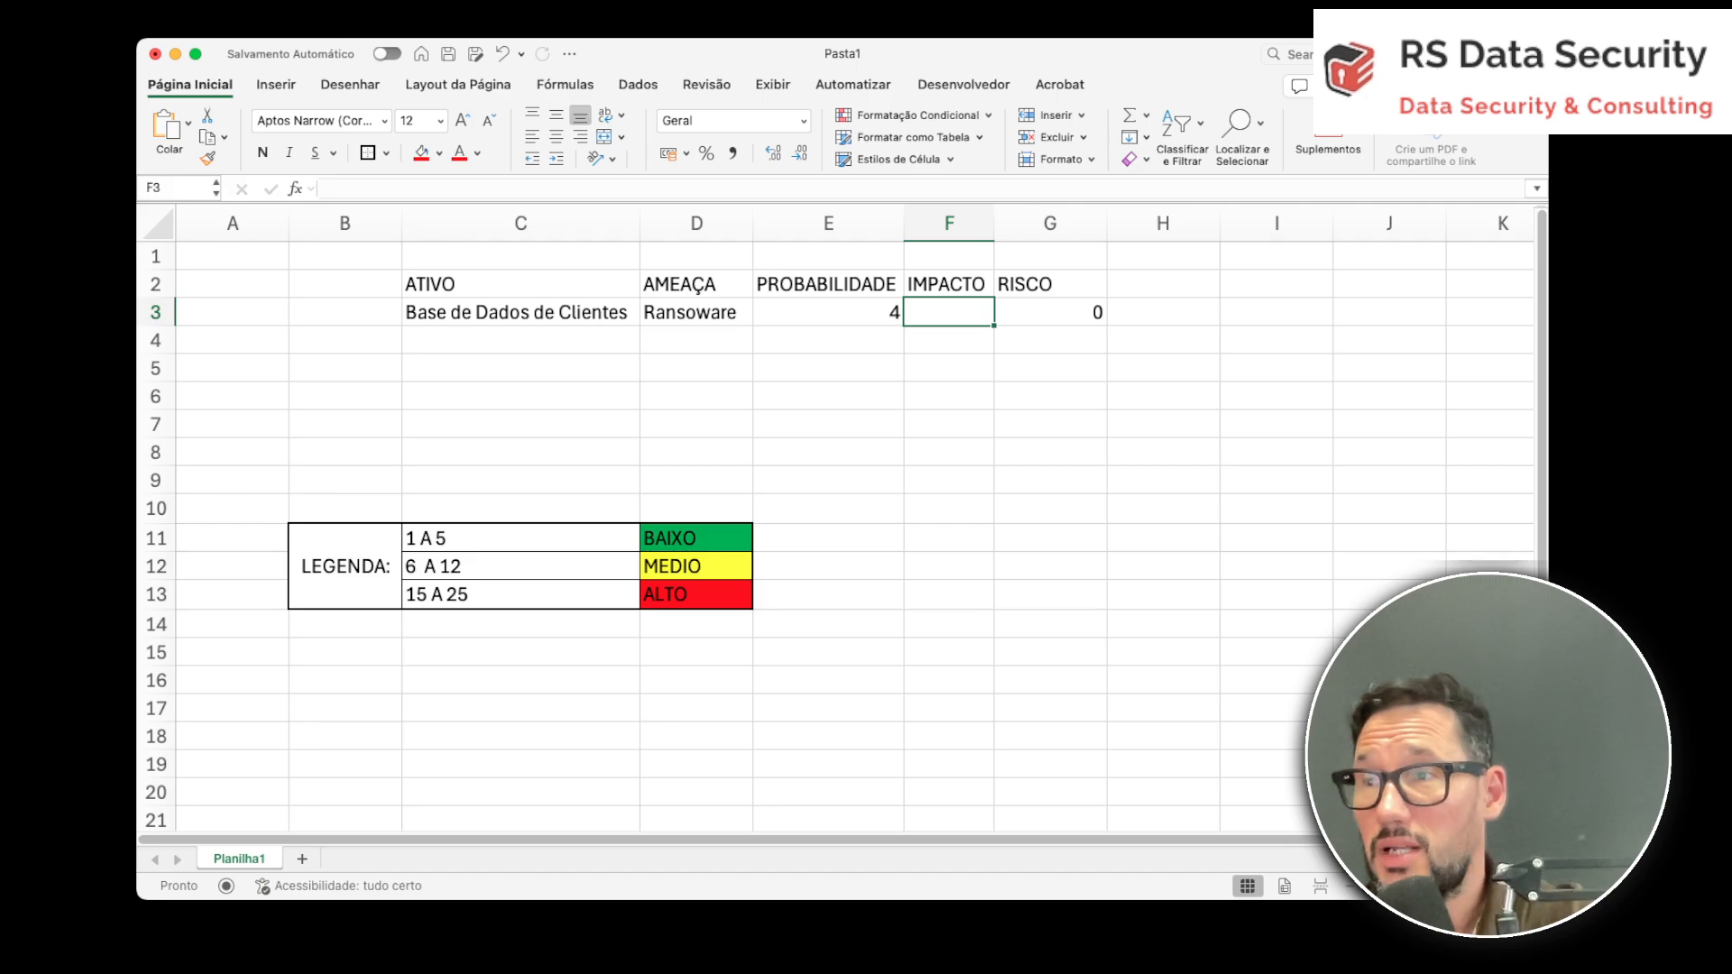
type("5")
key("Return")
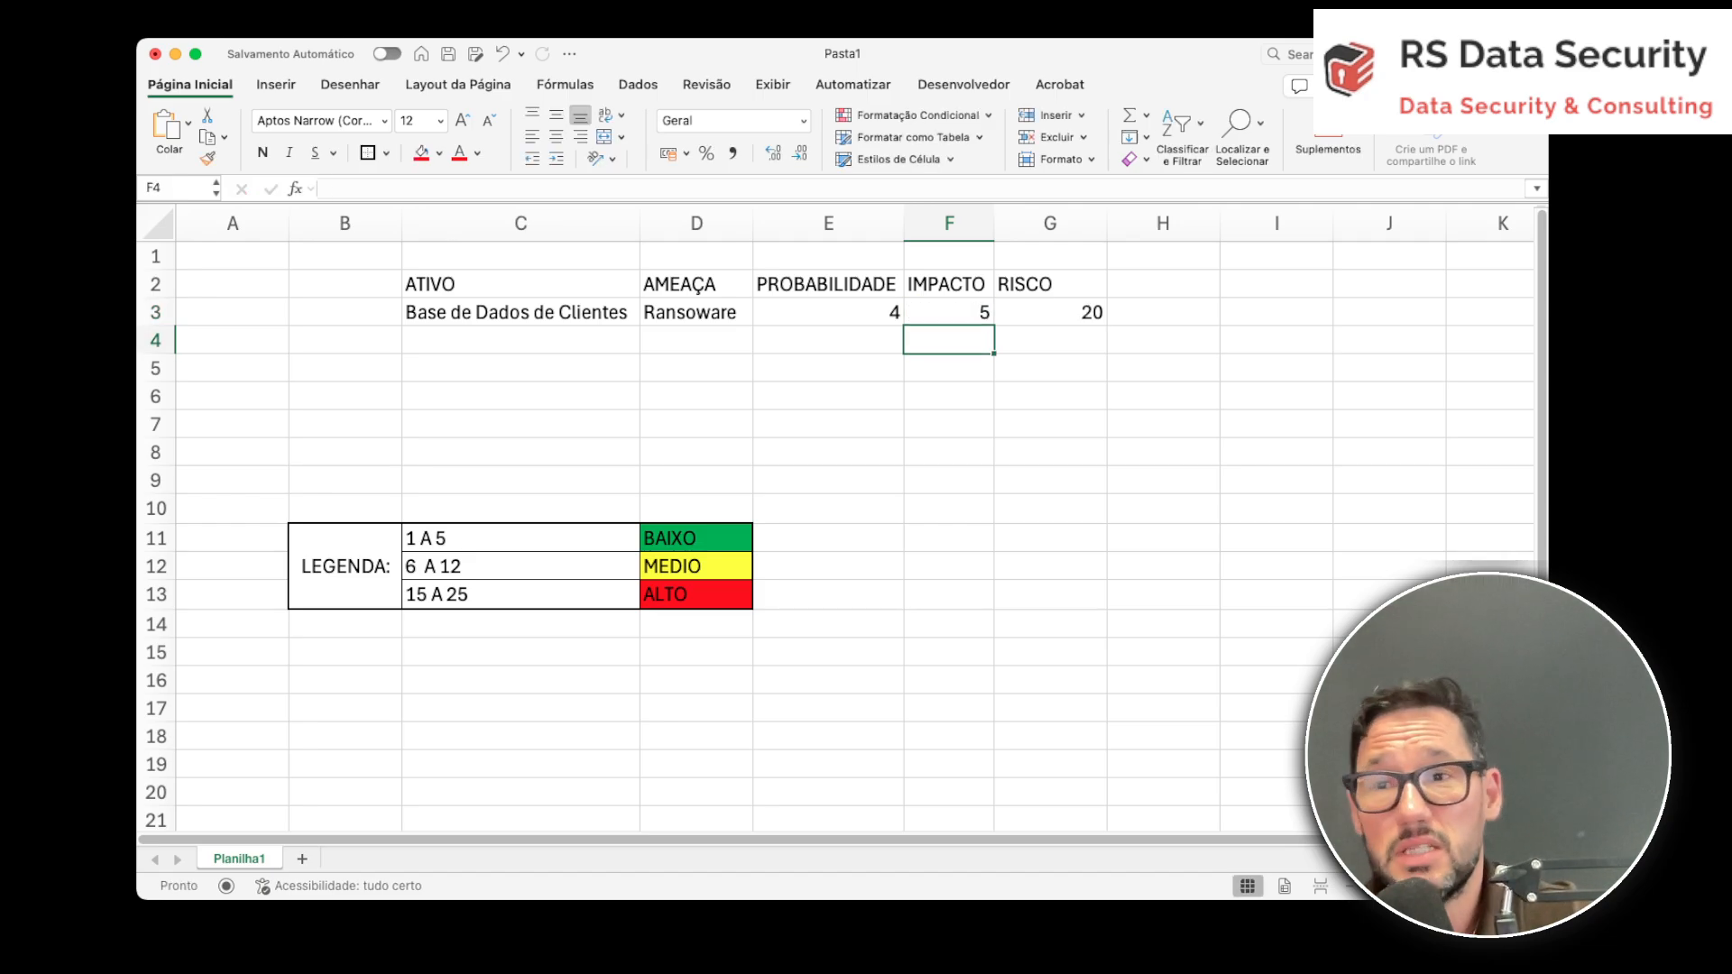
left_click(1050, 312)
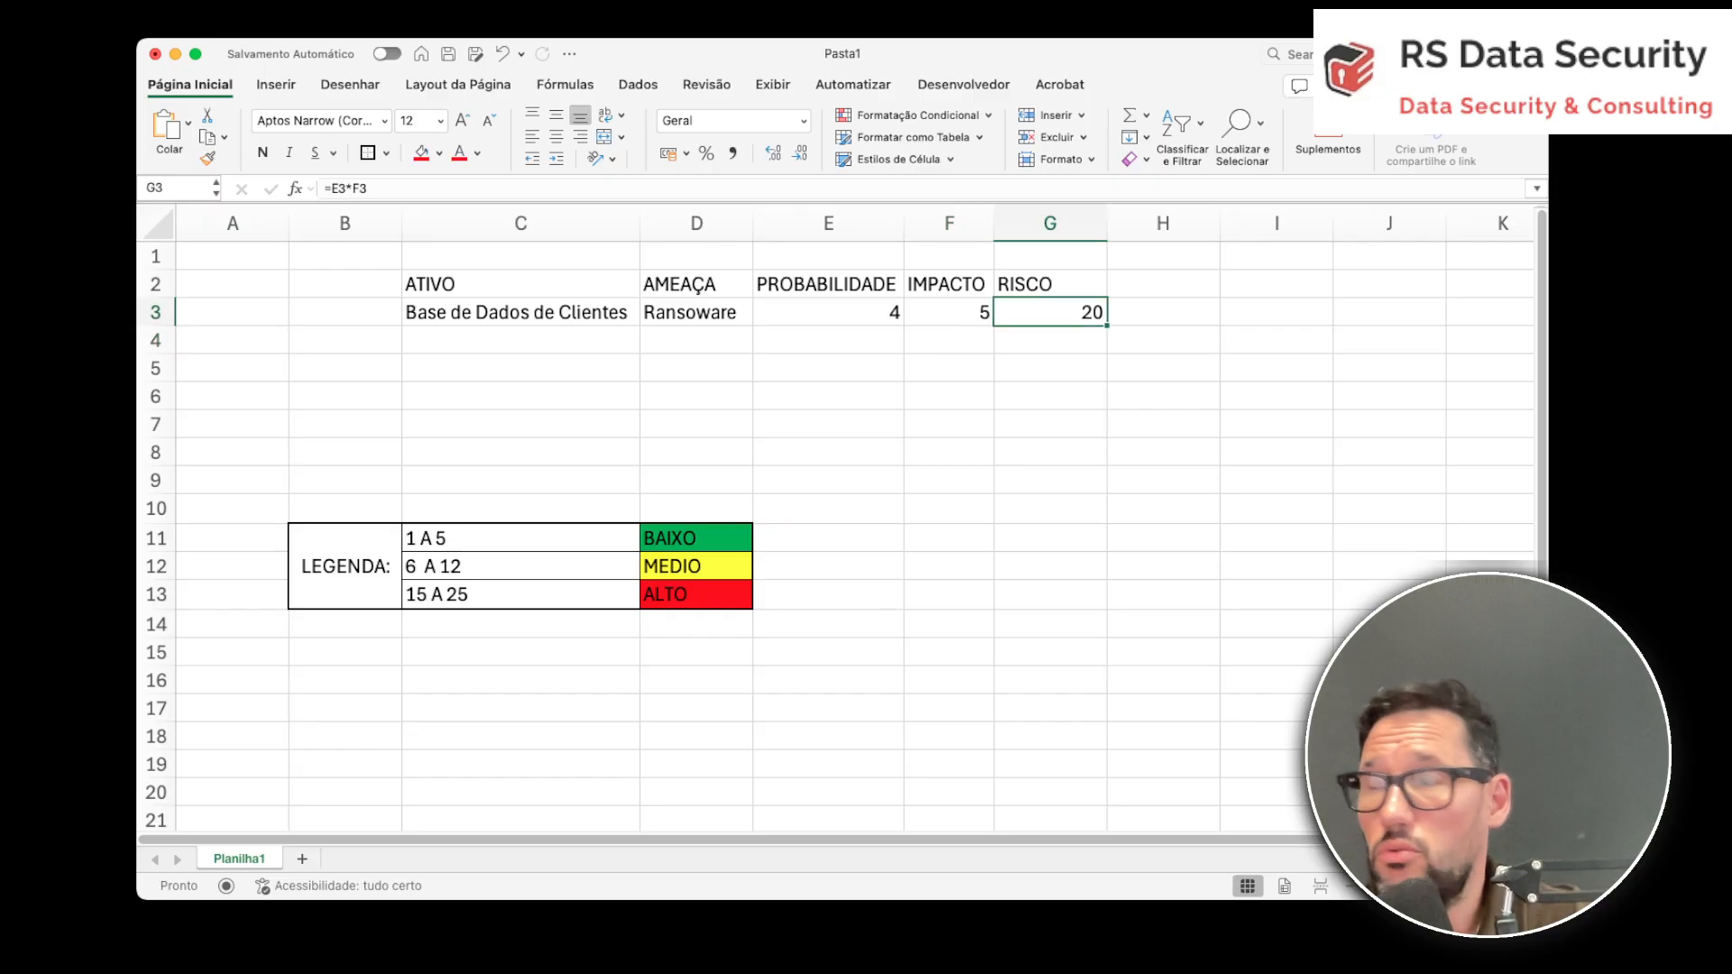
Enter "Site institucional" as the second asset in C4 with "Dafecement" as its threat in D4.
scroll(1050, 312, "up", 5)
scroll(1050, 312, "up", 2)
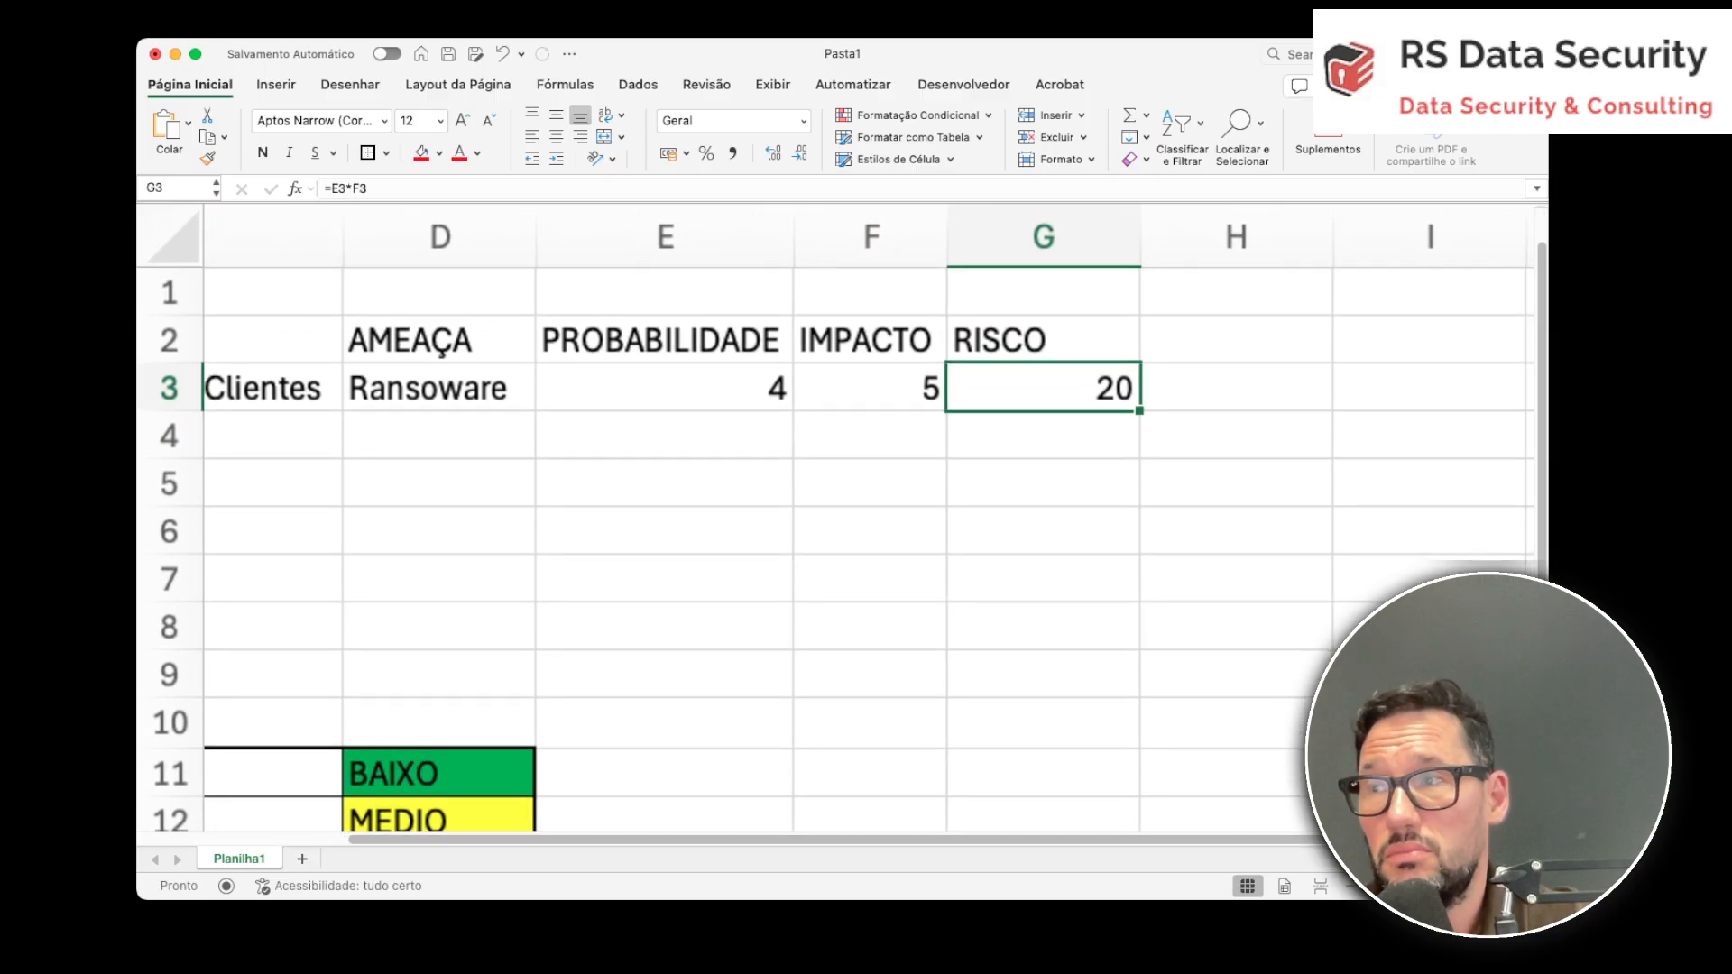
scroll(839, 519, "down", 3)
scroll(839, 519, "left", 1)
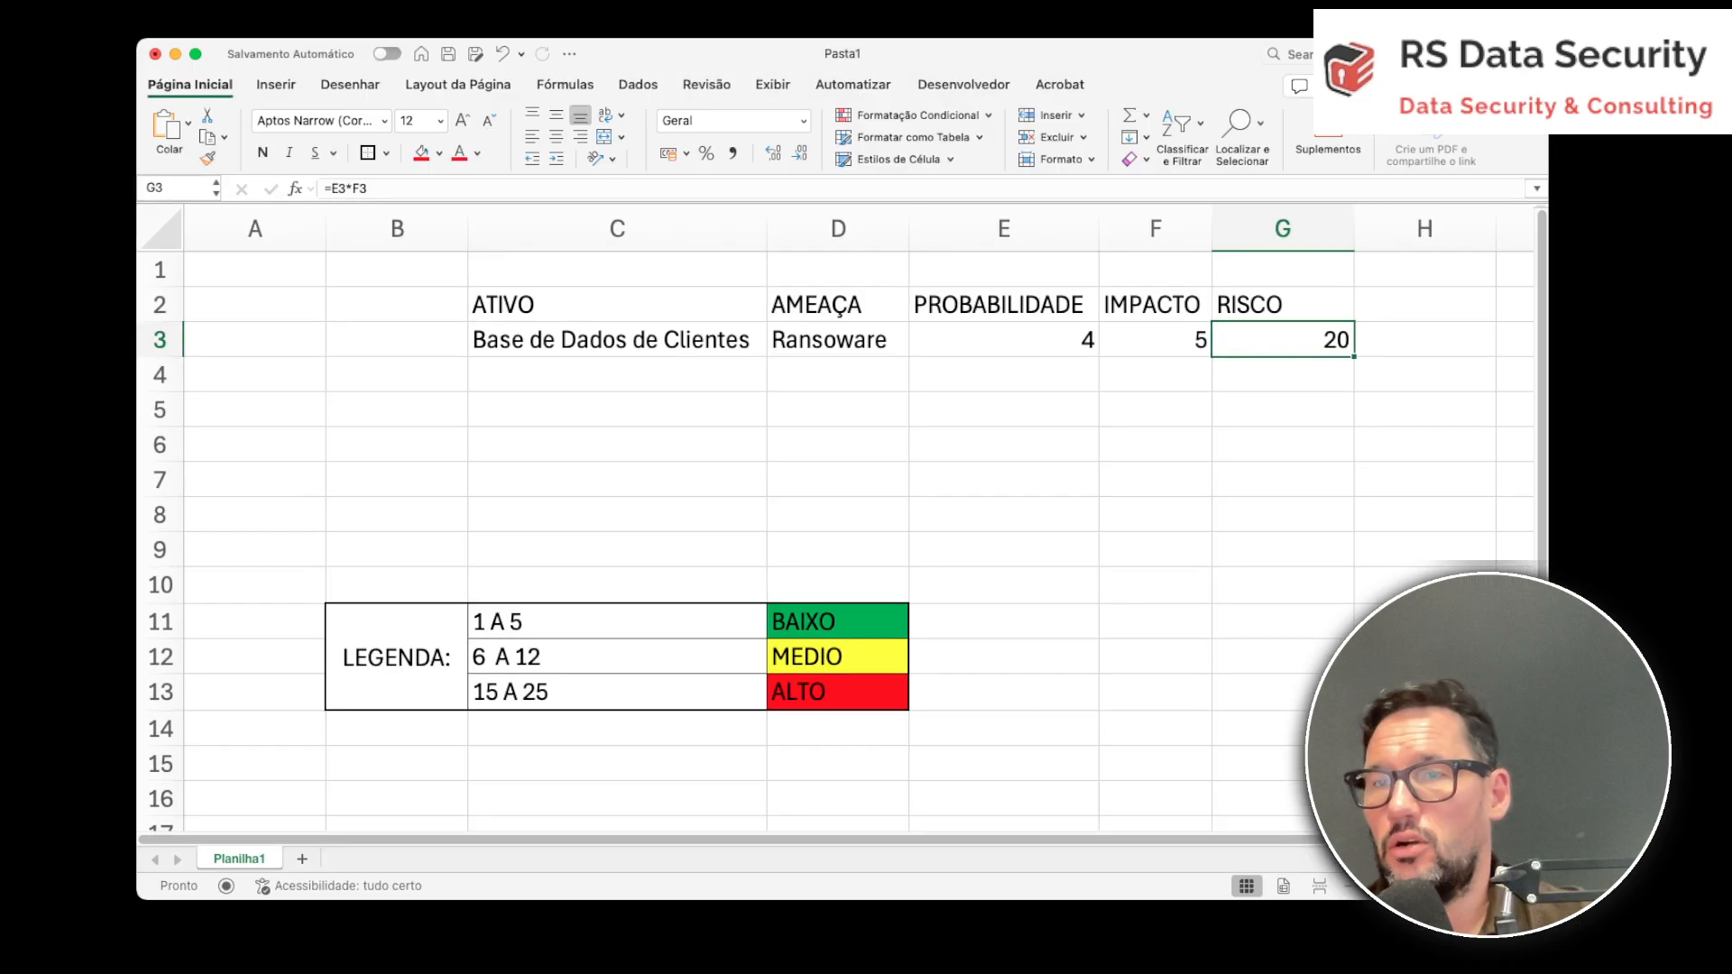
left_click(617, 374)
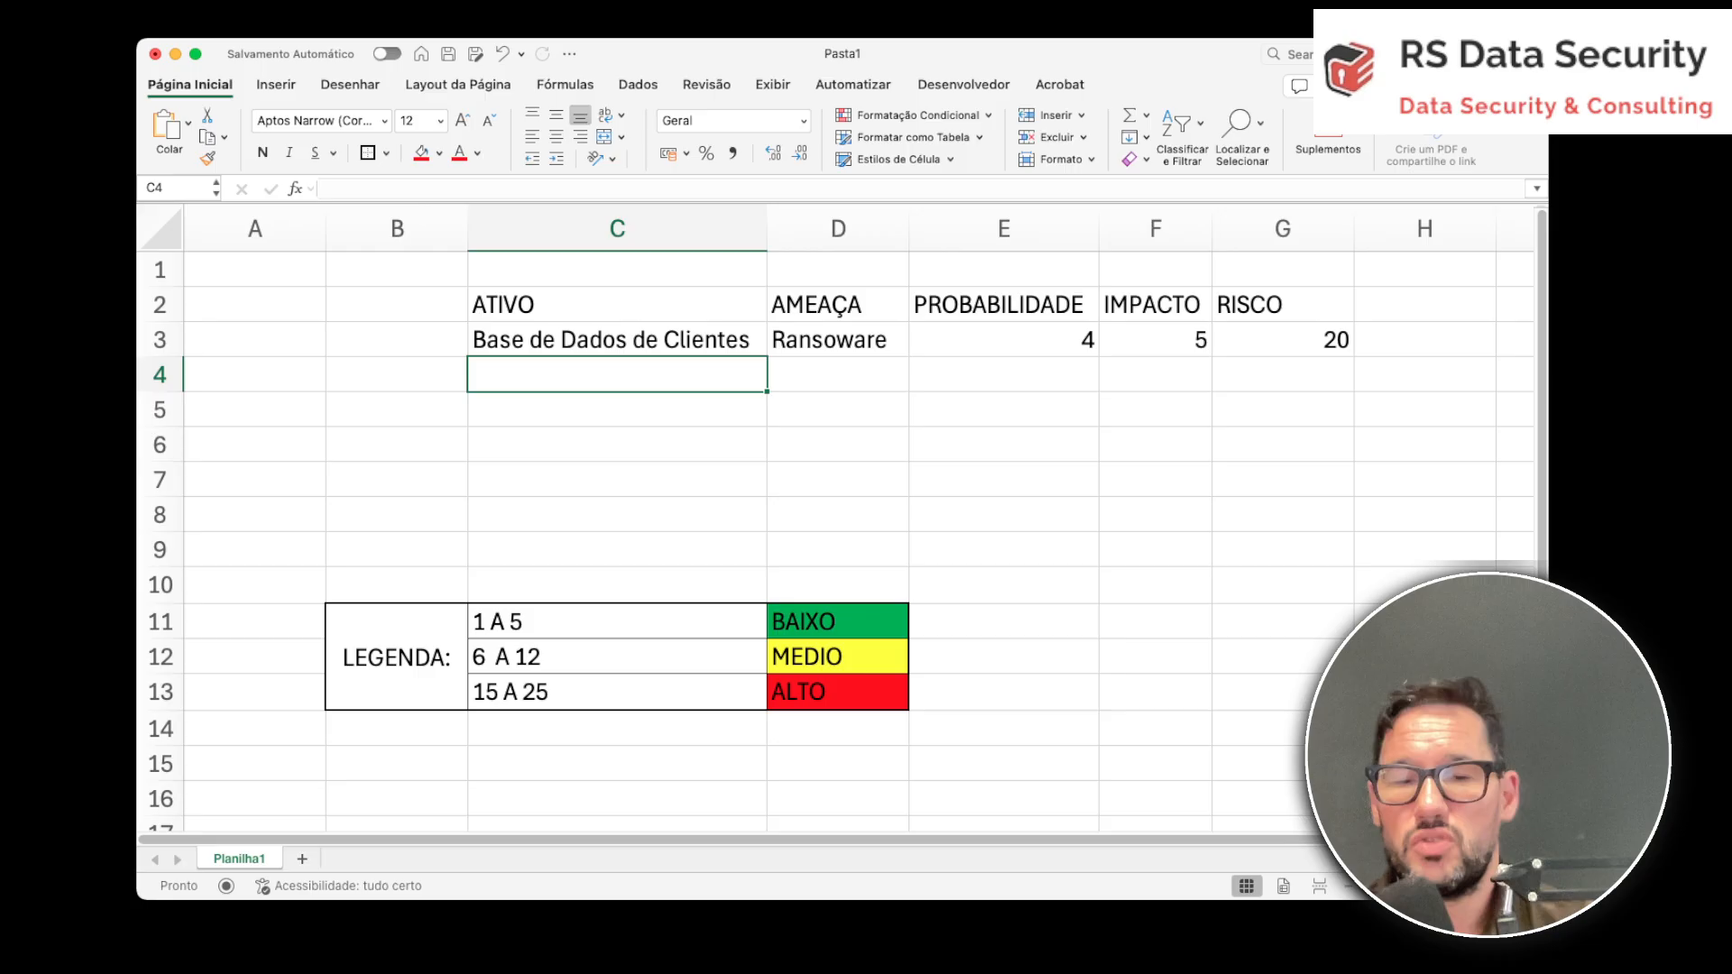
type("Site in")
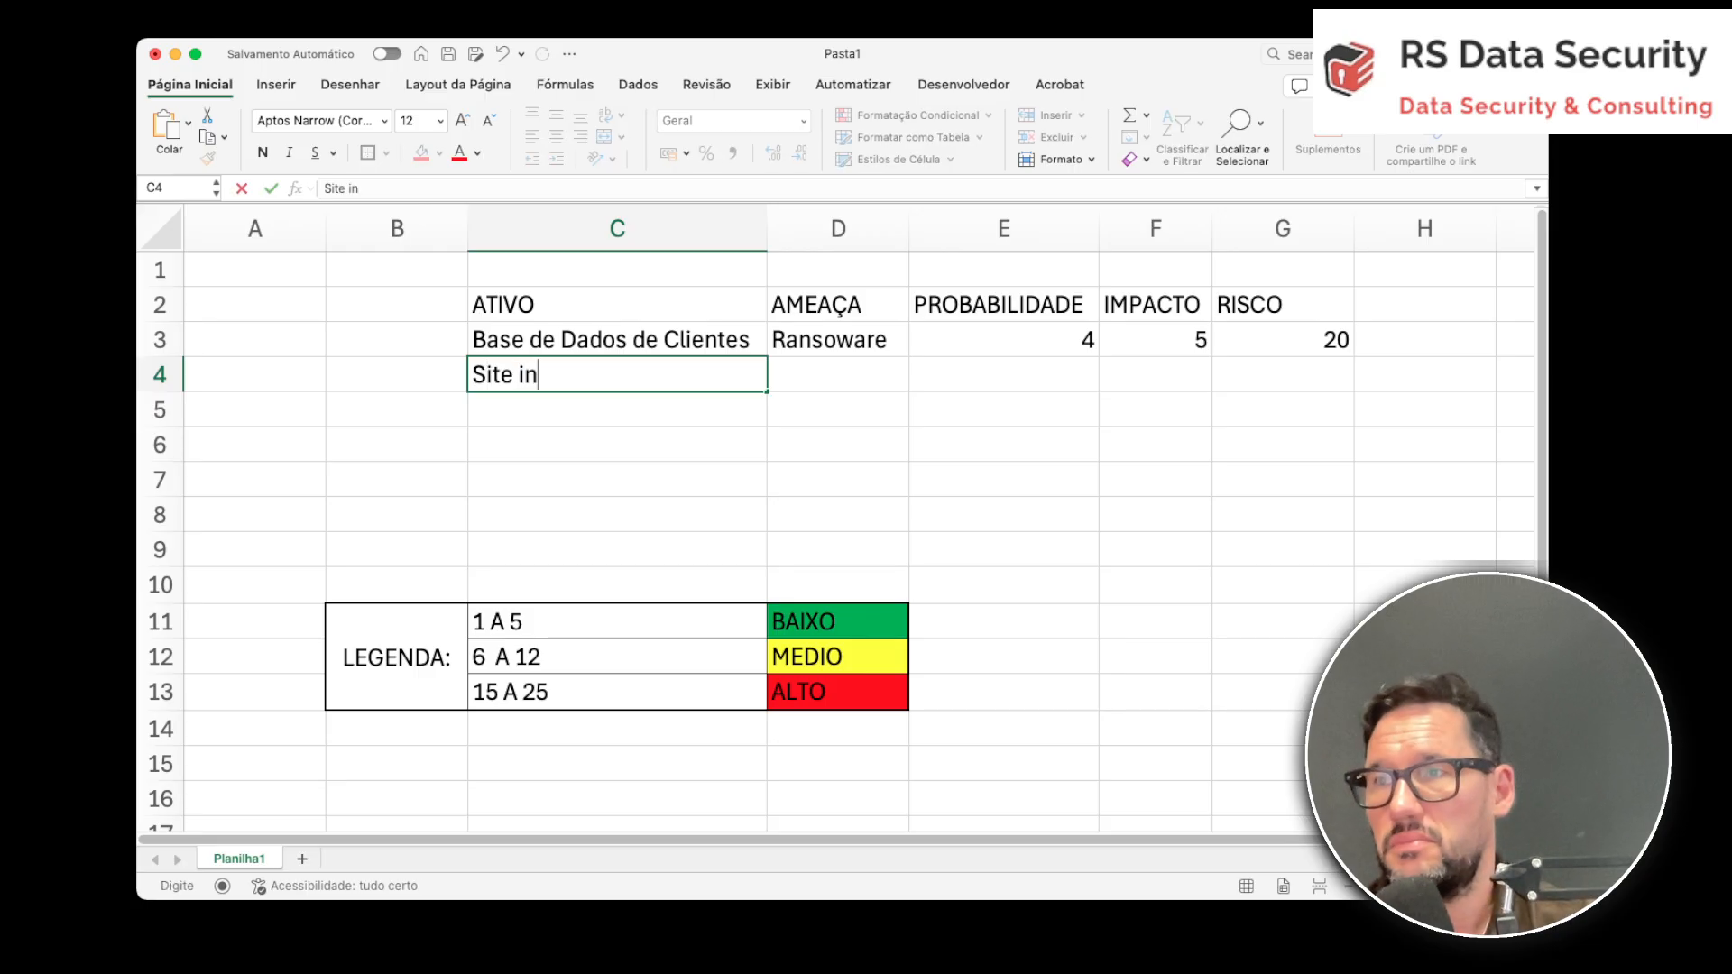
type("stitucional")
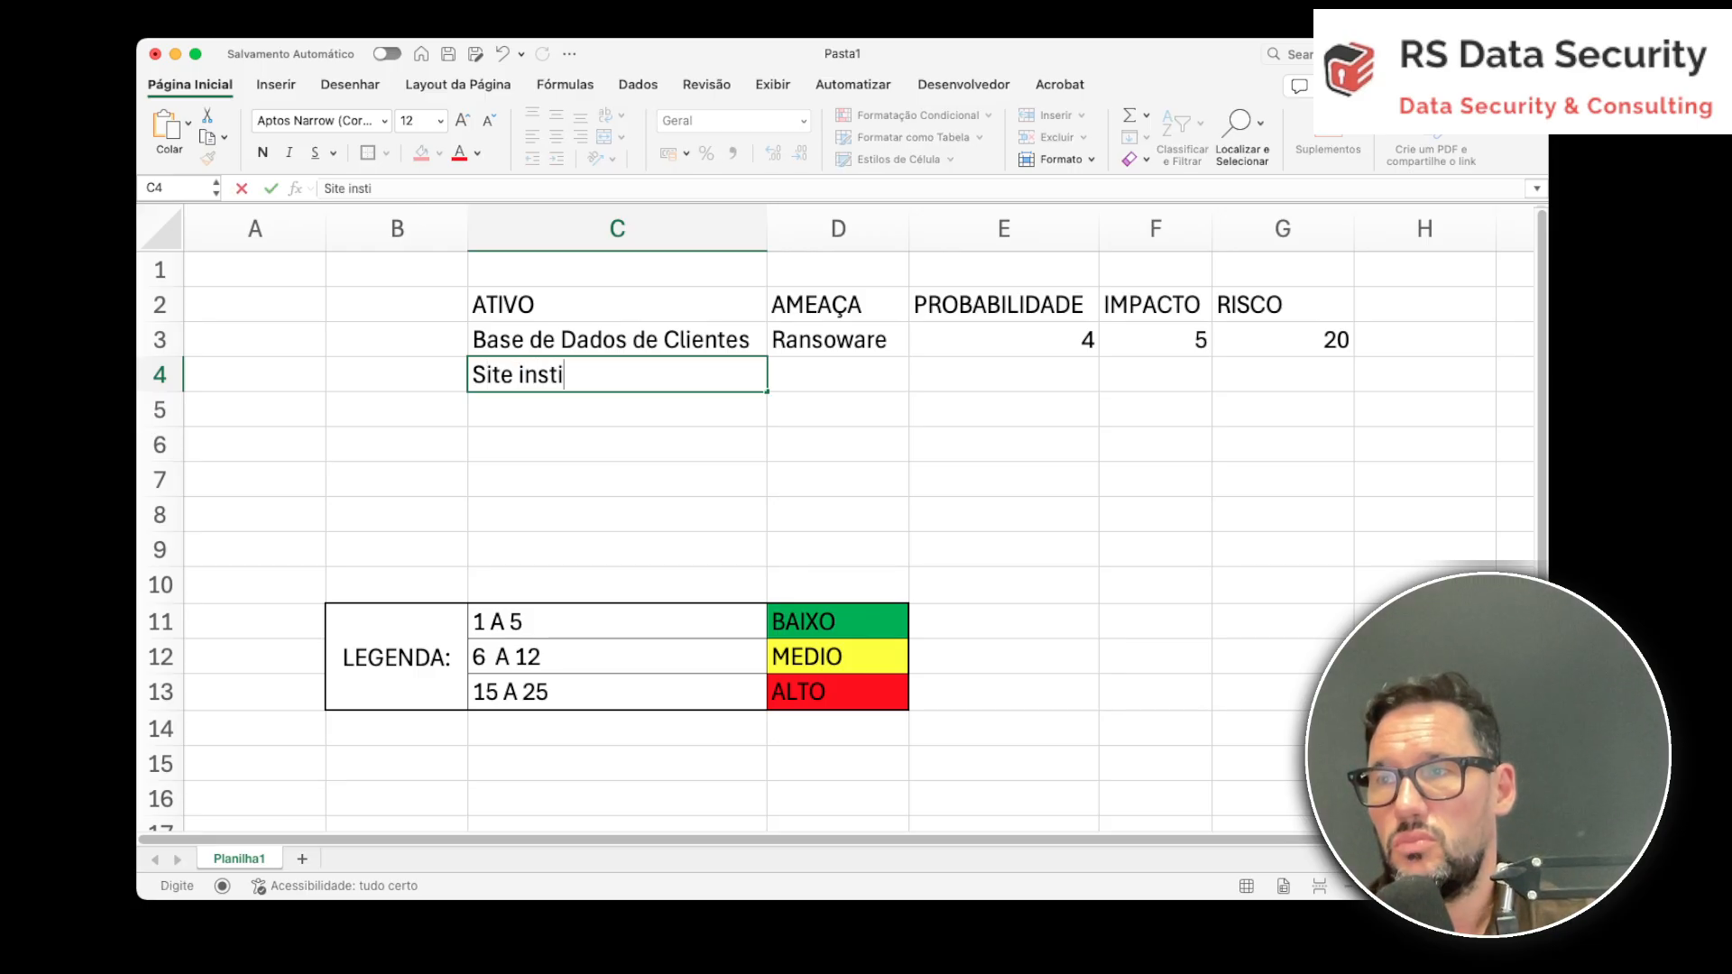
key("Tab")
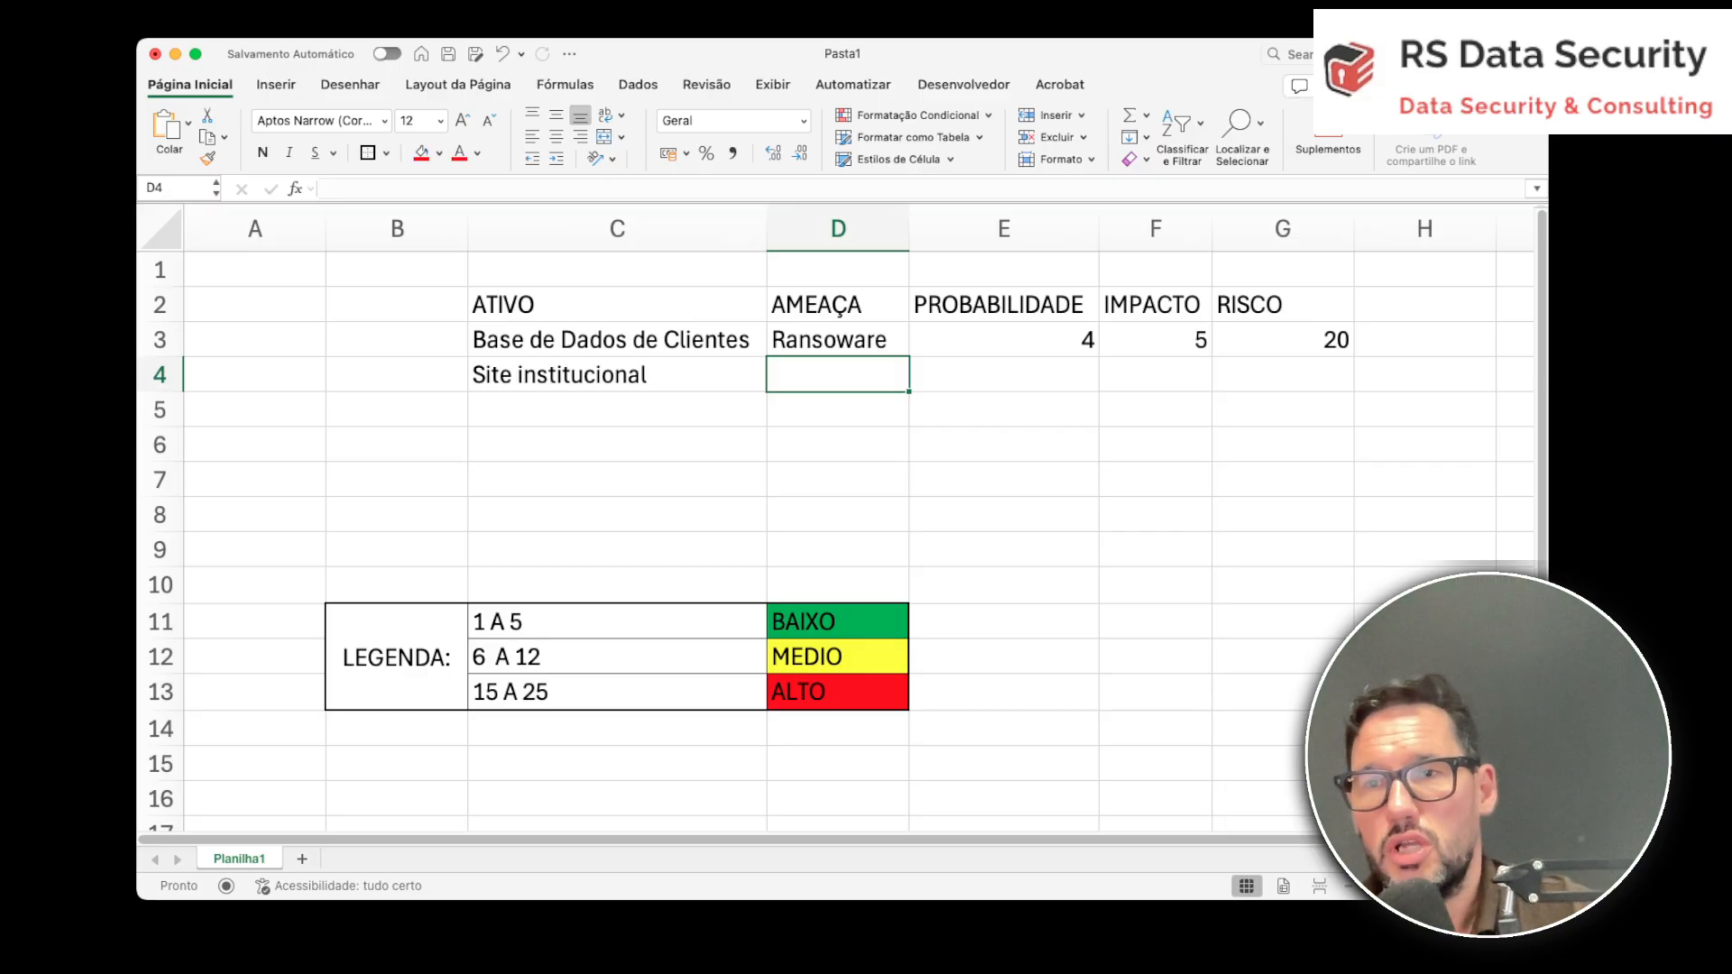
type("Dafecement")
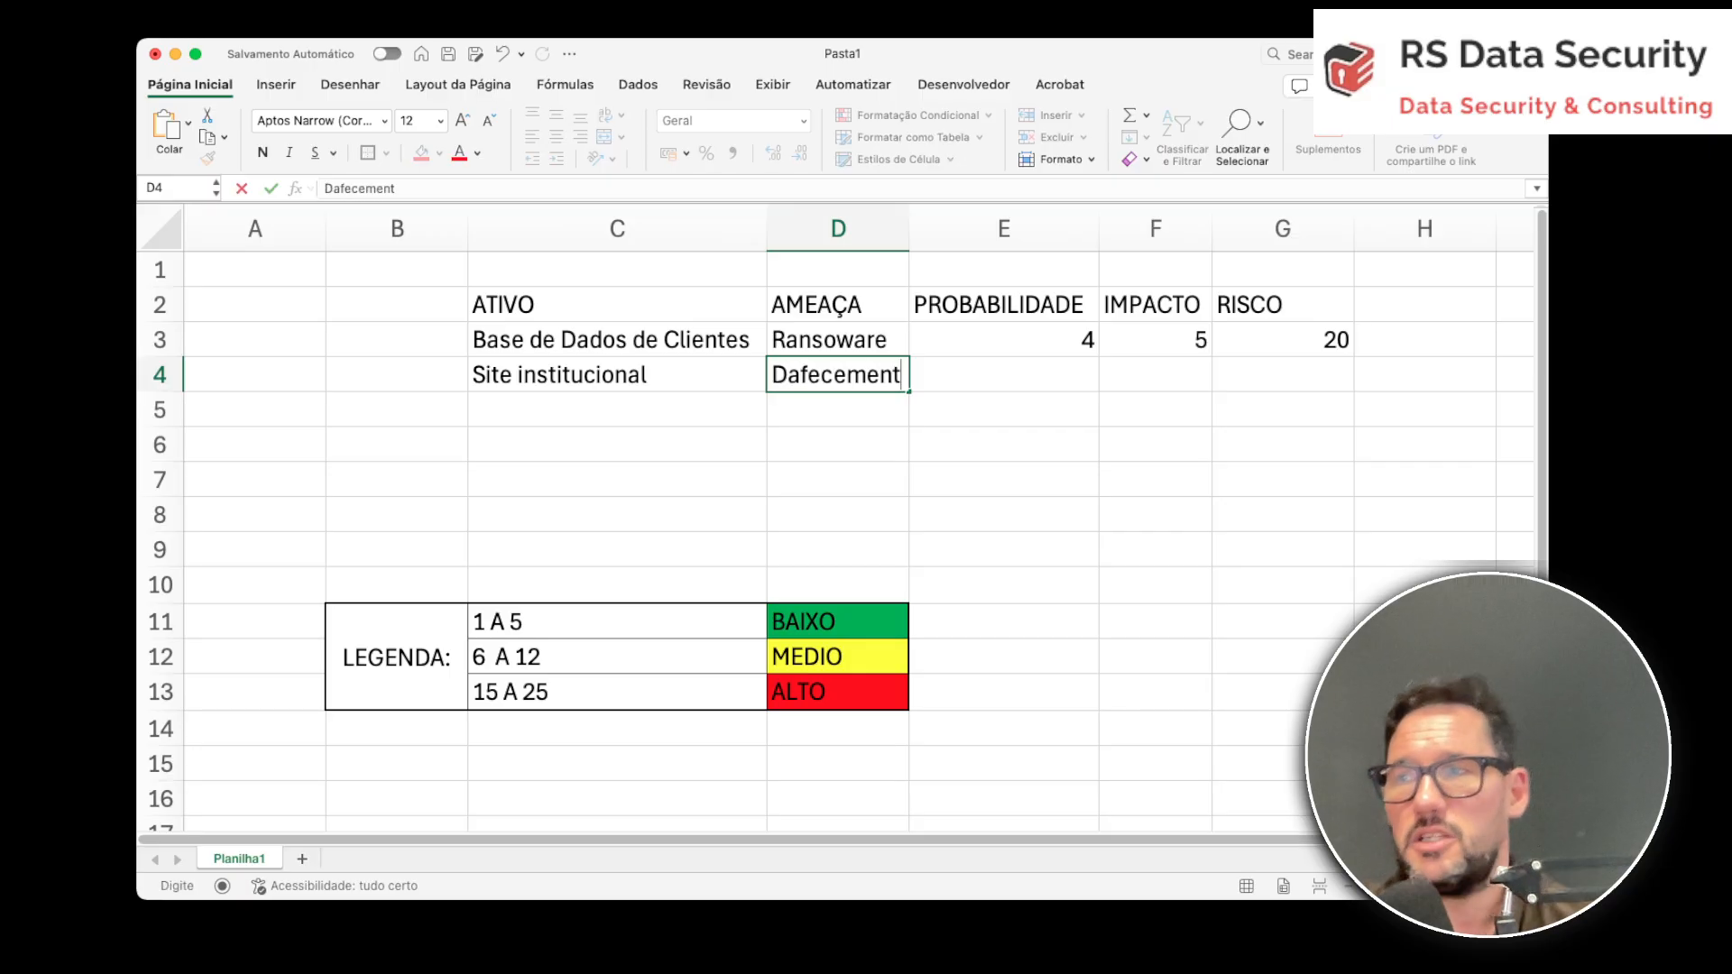
key("Return")
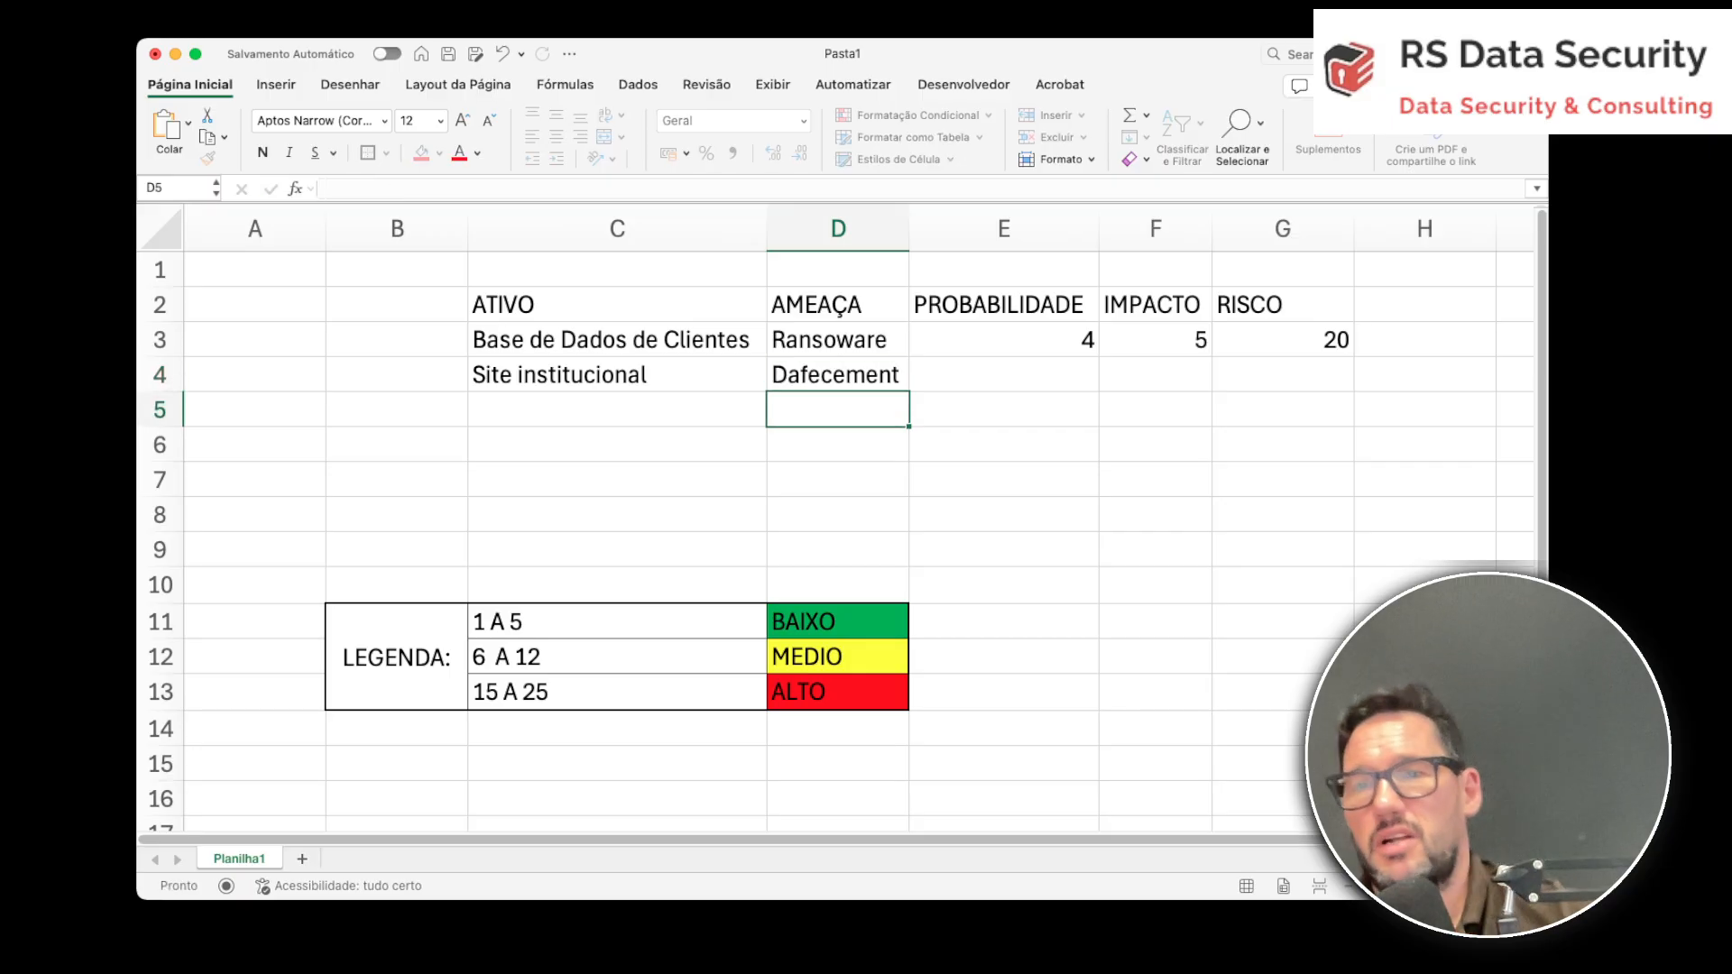
Set the institutional site row's probability to 2 and its impact to 2.
key("Right")
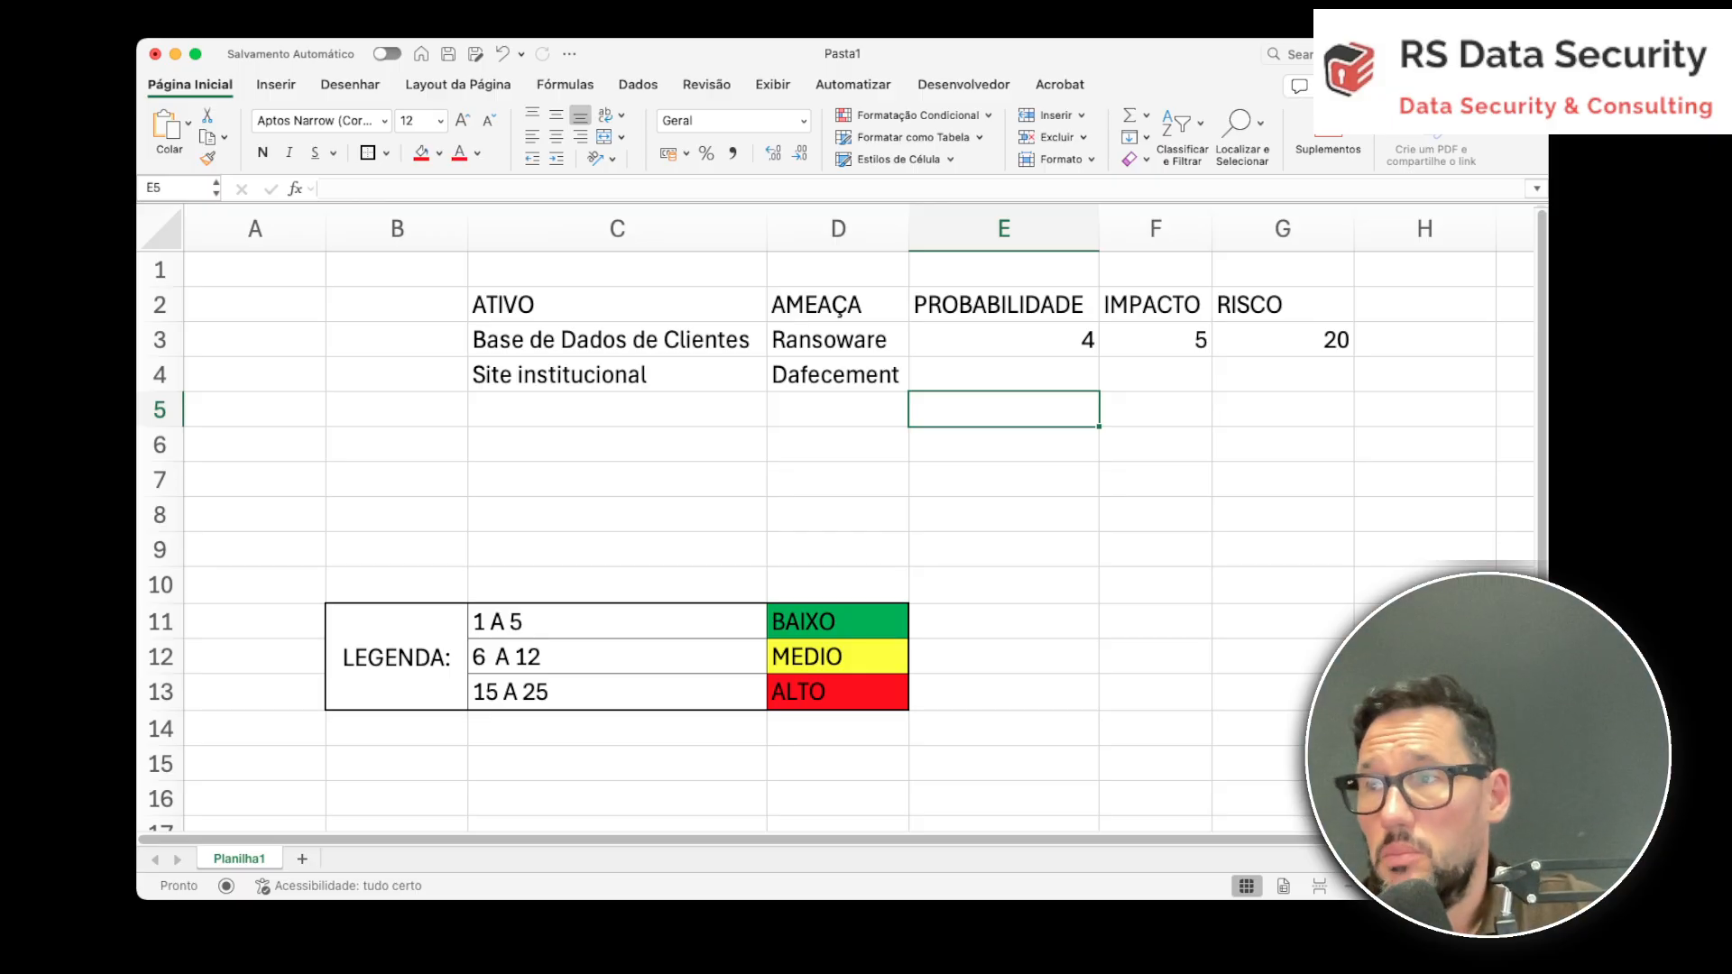
key("Right")
key("Up")
key("Left")
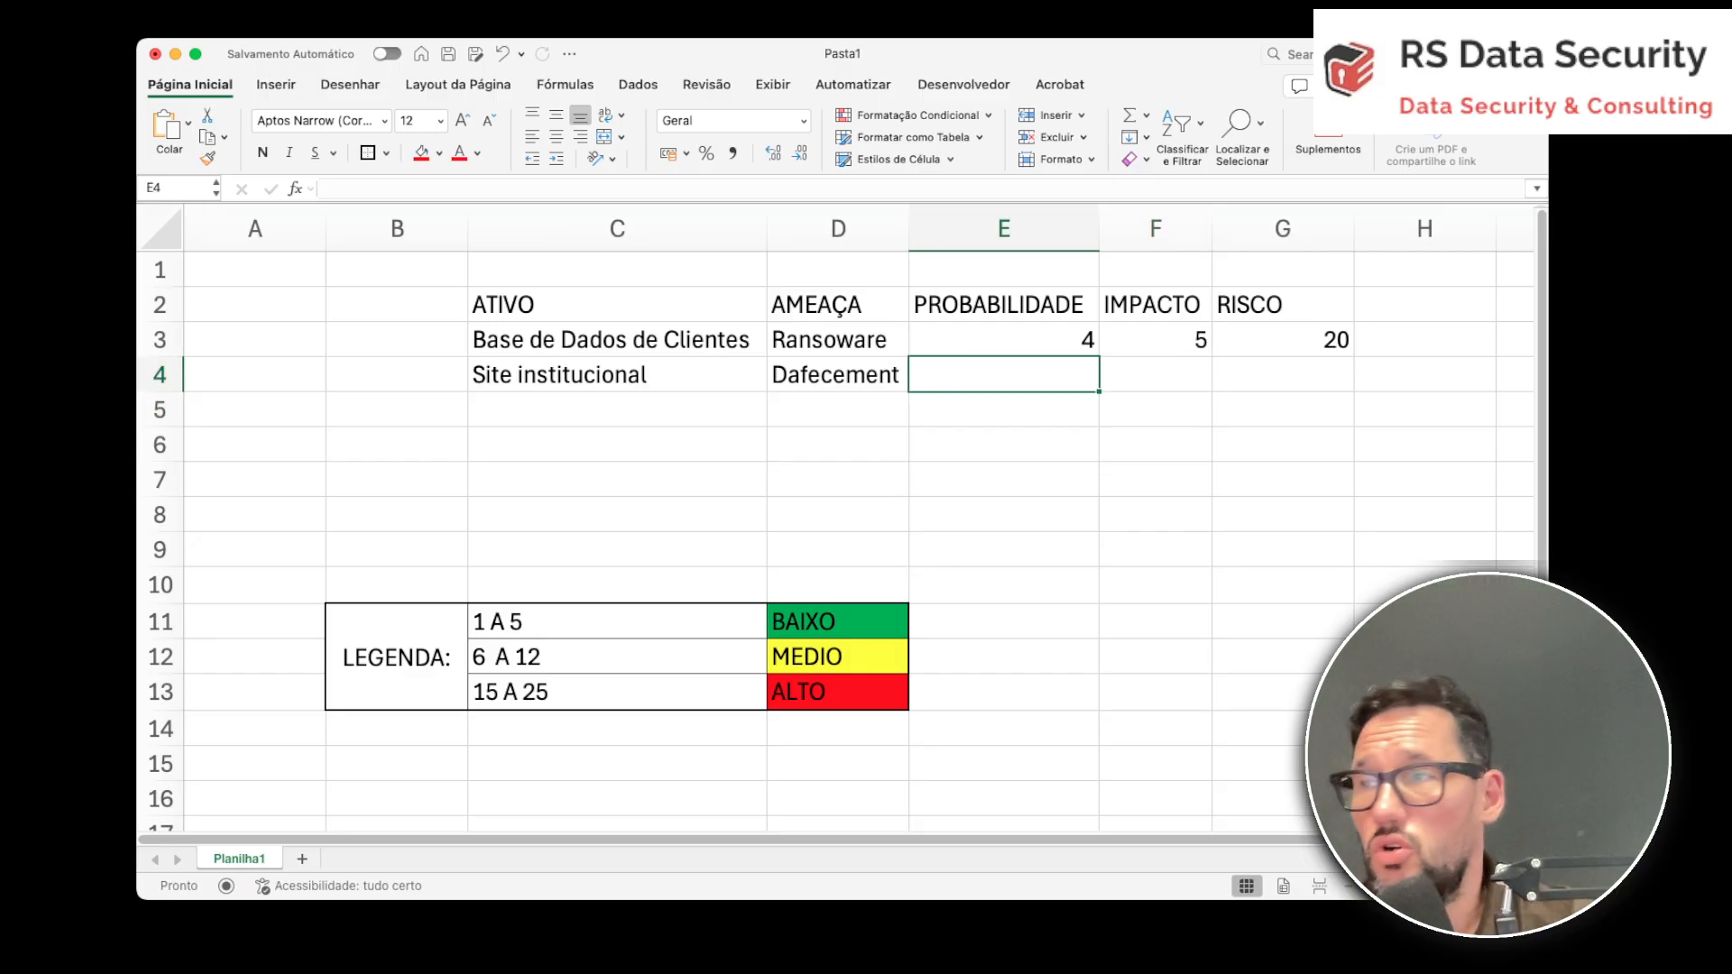
type("2")
key("Right")
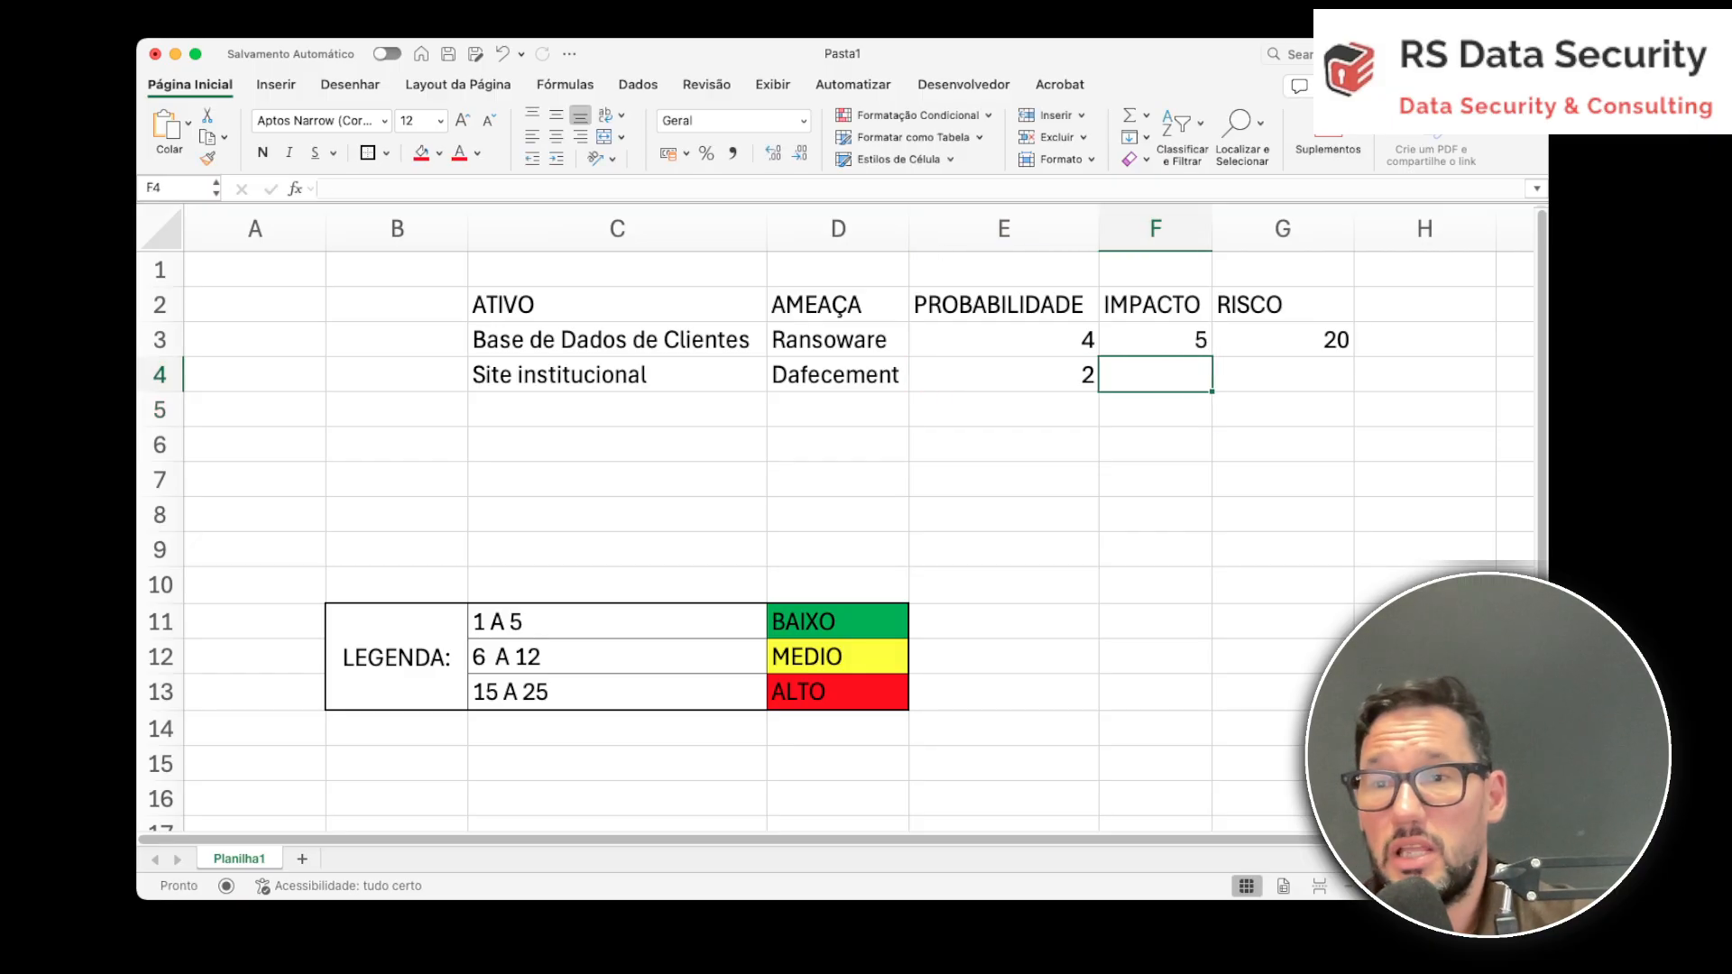
type("2")
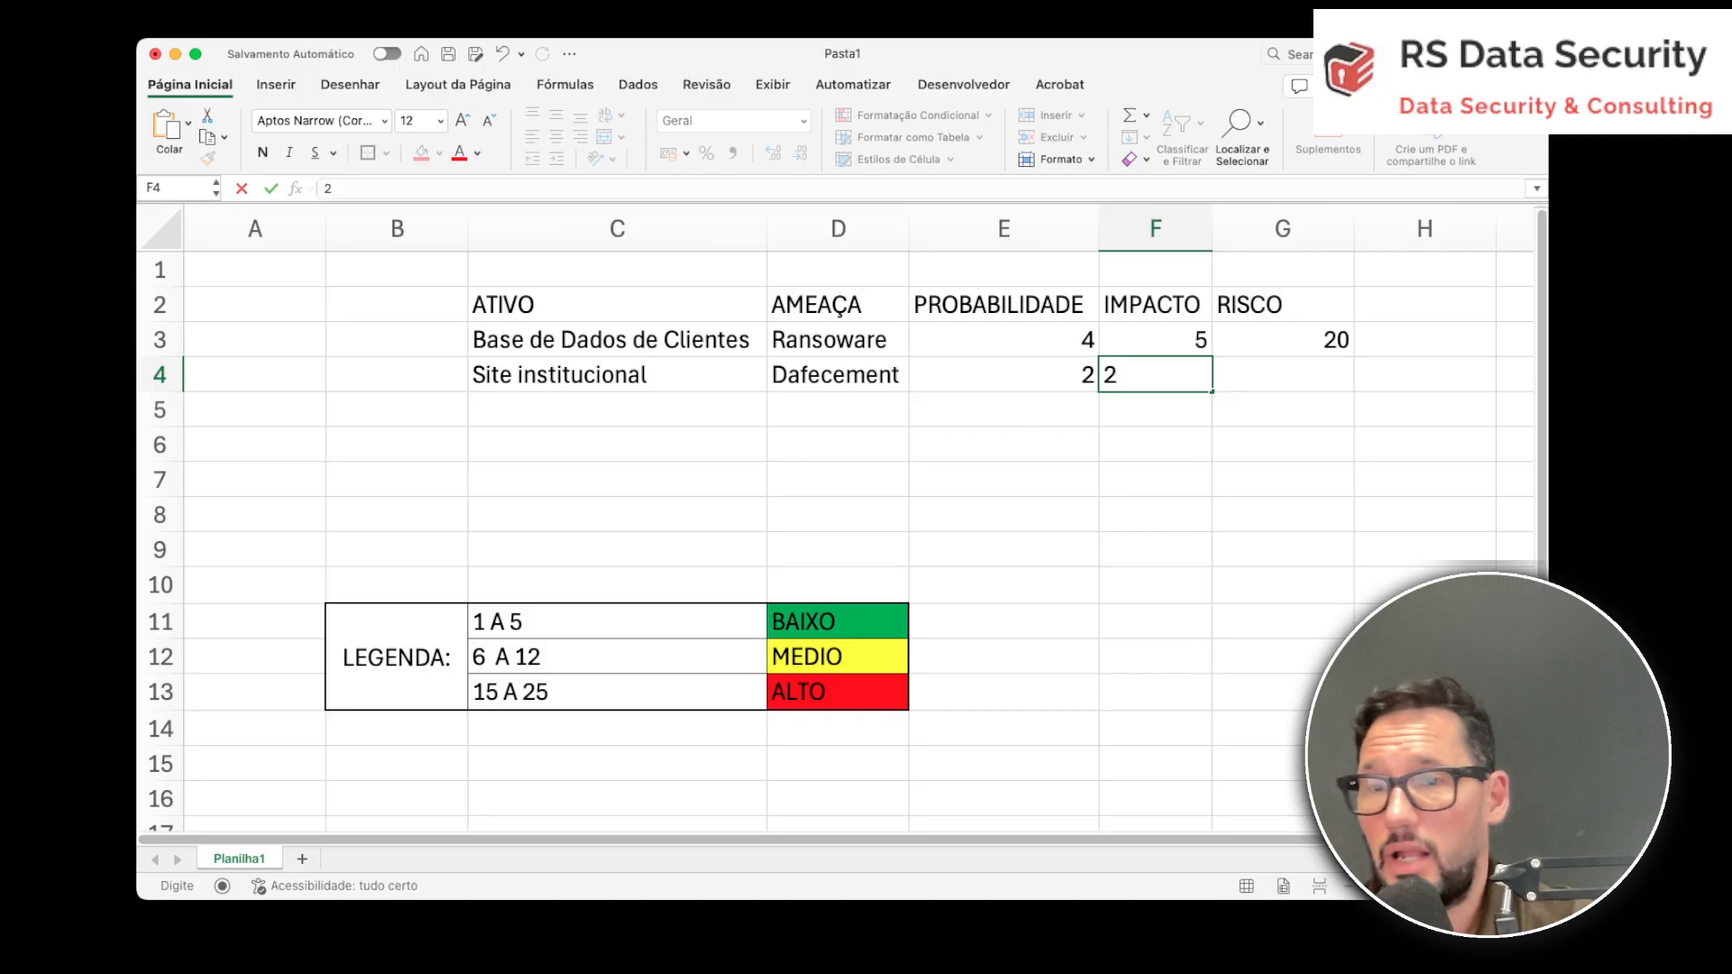
key("BackSpace")
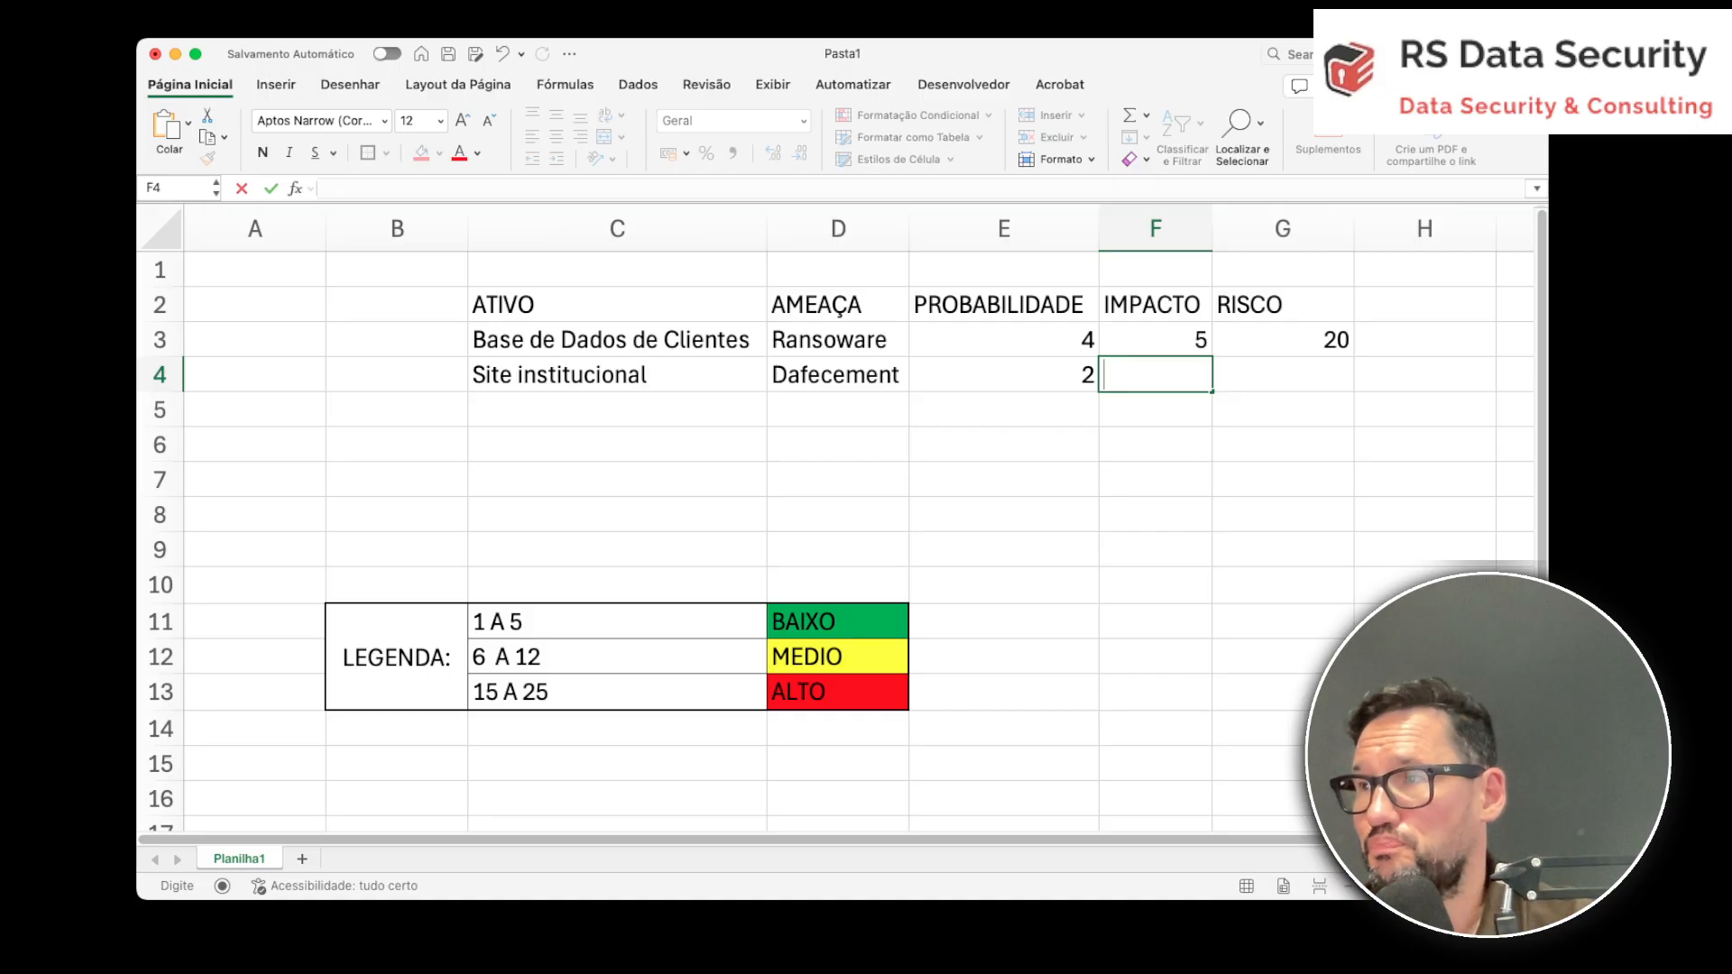
type("2")
key("Return")
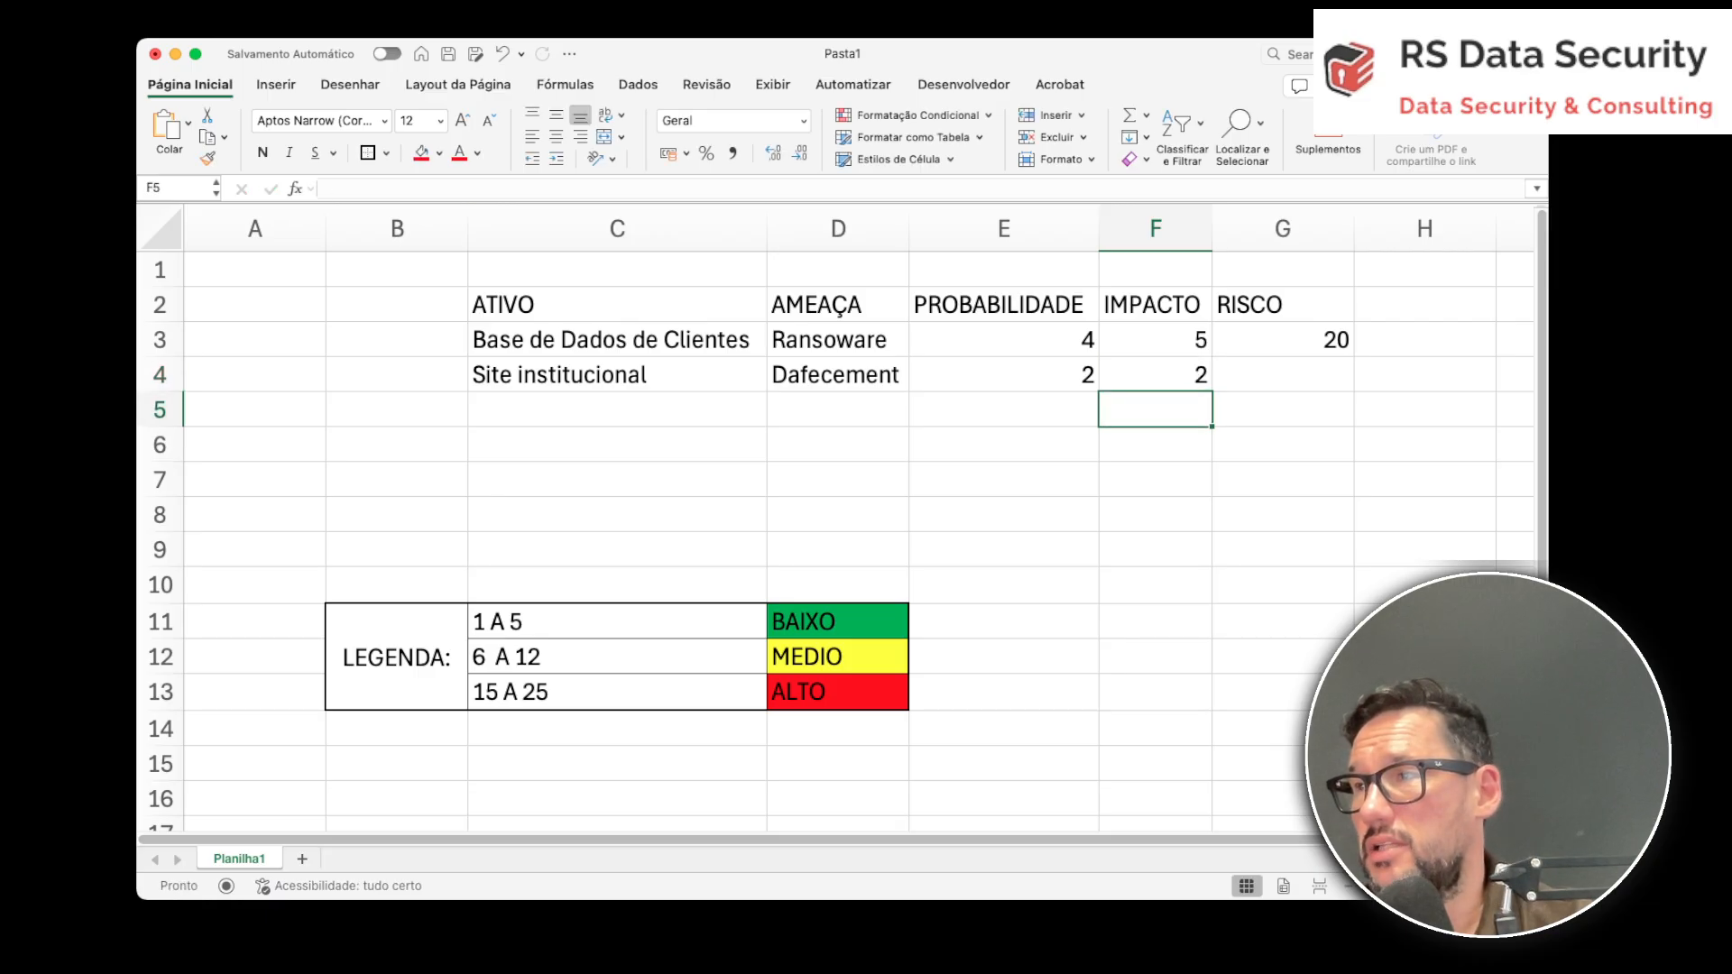
Copy the risk formula from G3 down to G4 for the institutional site row.
left_click(1282, 340)
left_click_drag(1354, 358, 1351, 384)
left_click(1283, 479)
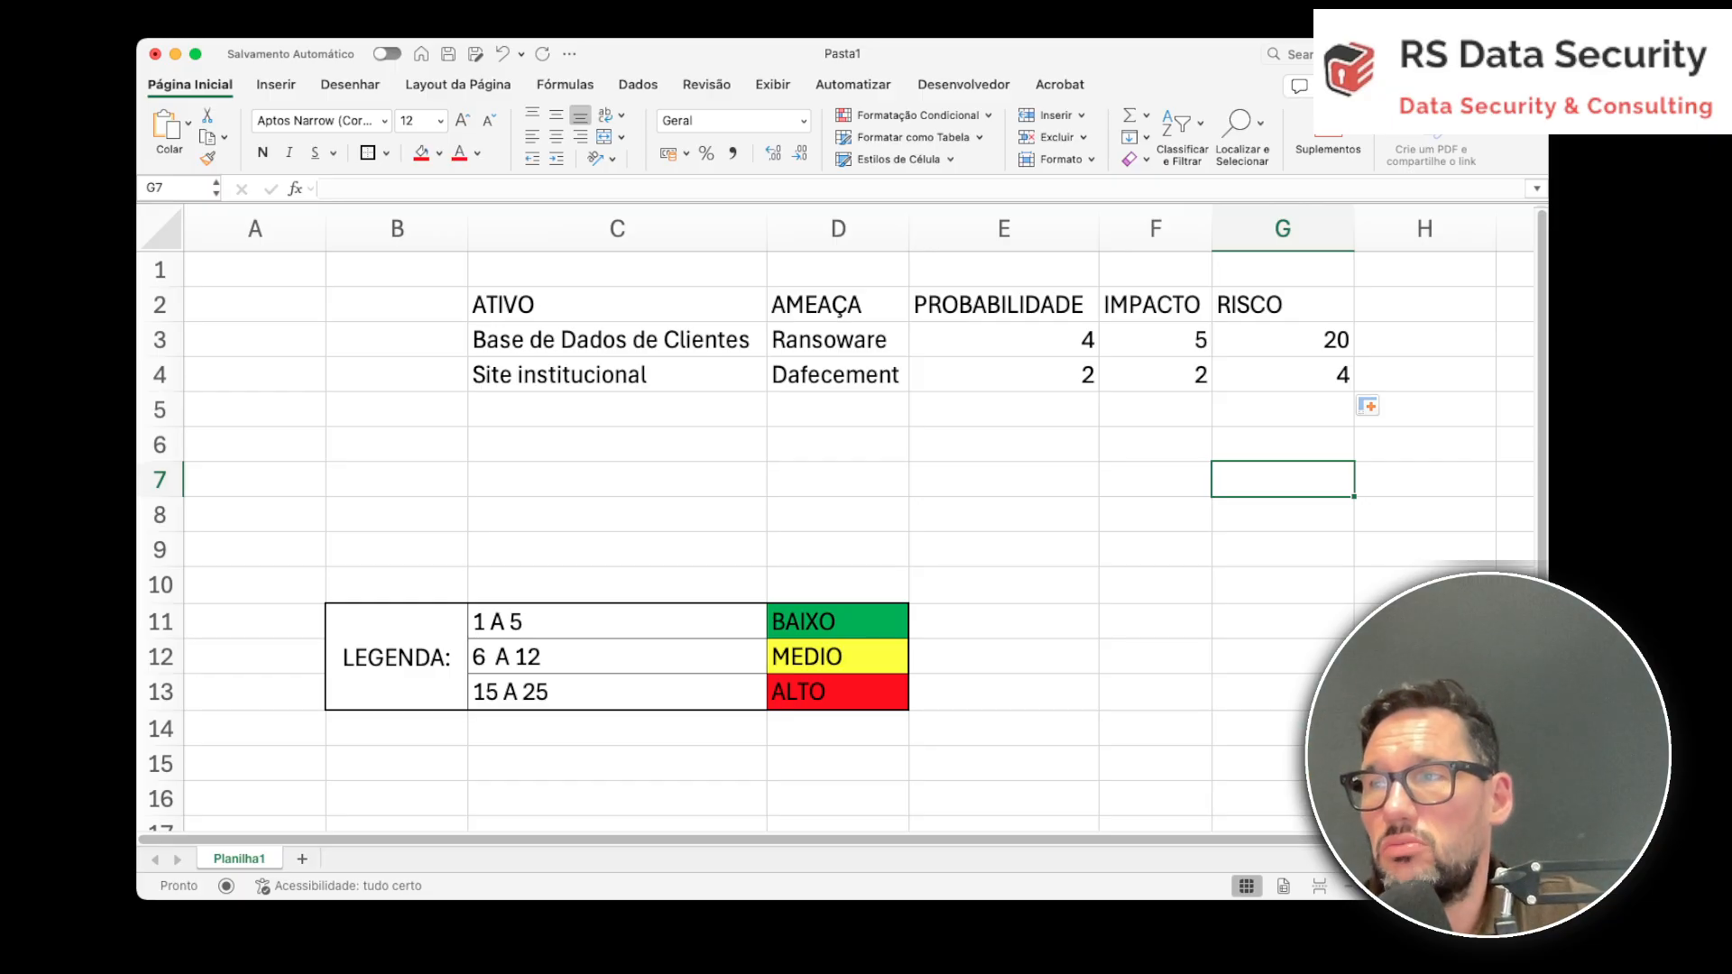
left_click(1003, 374)
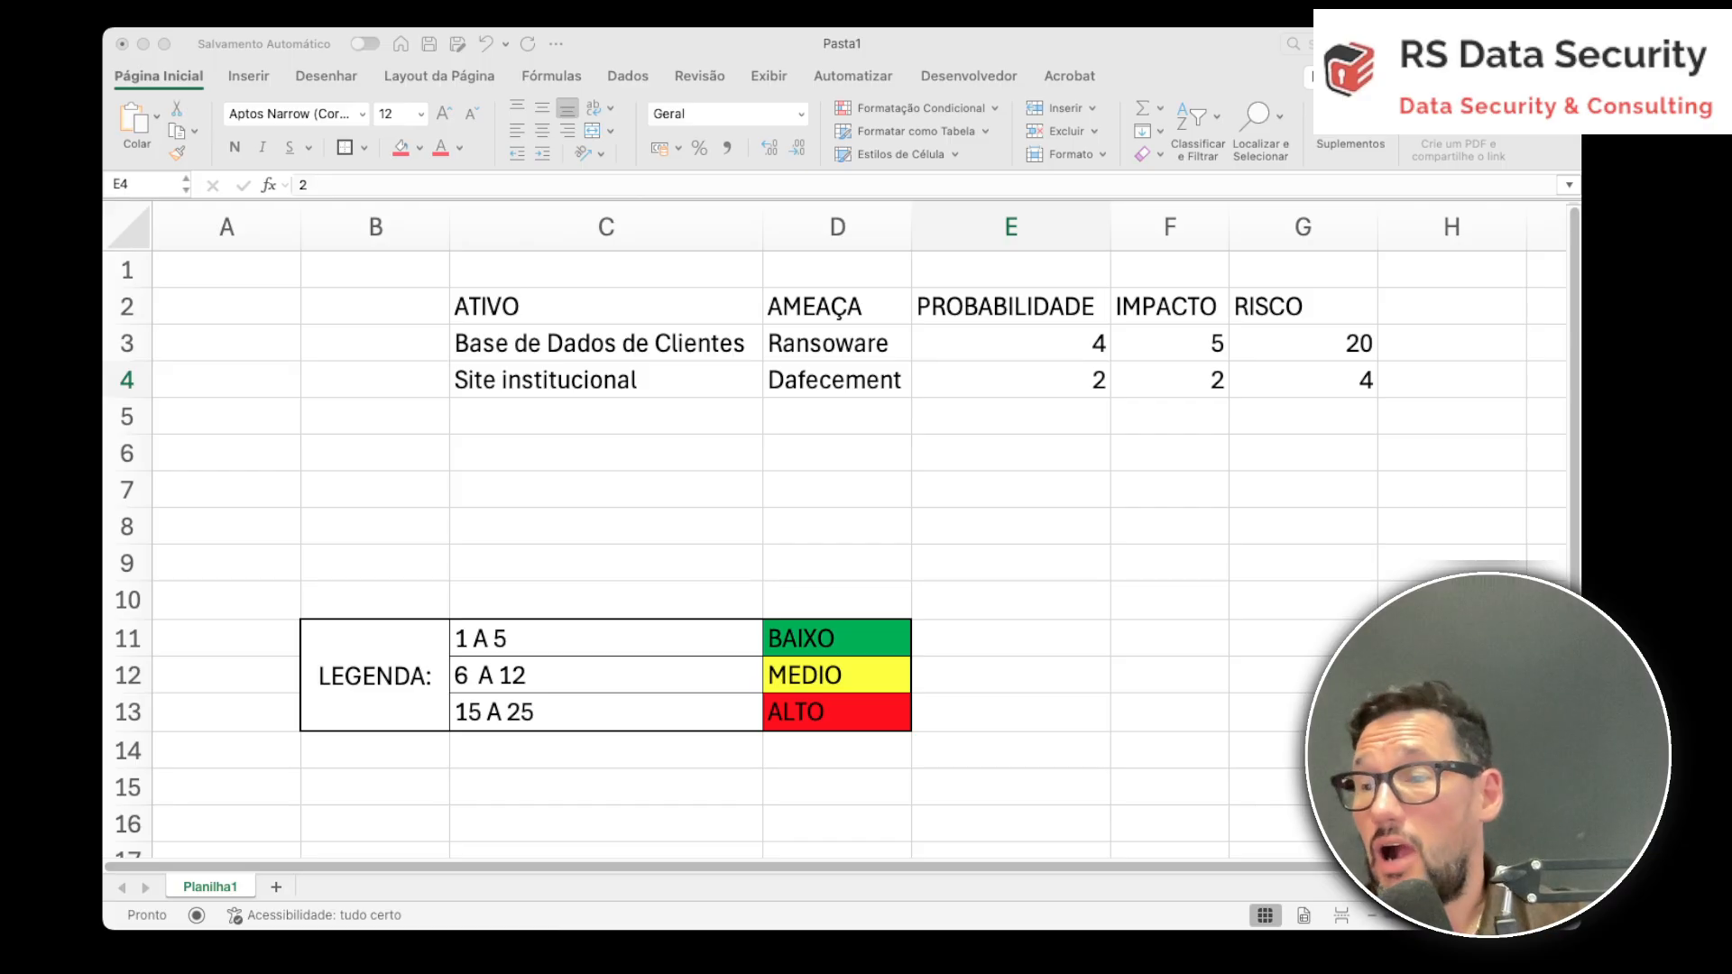
key("super+Tab")
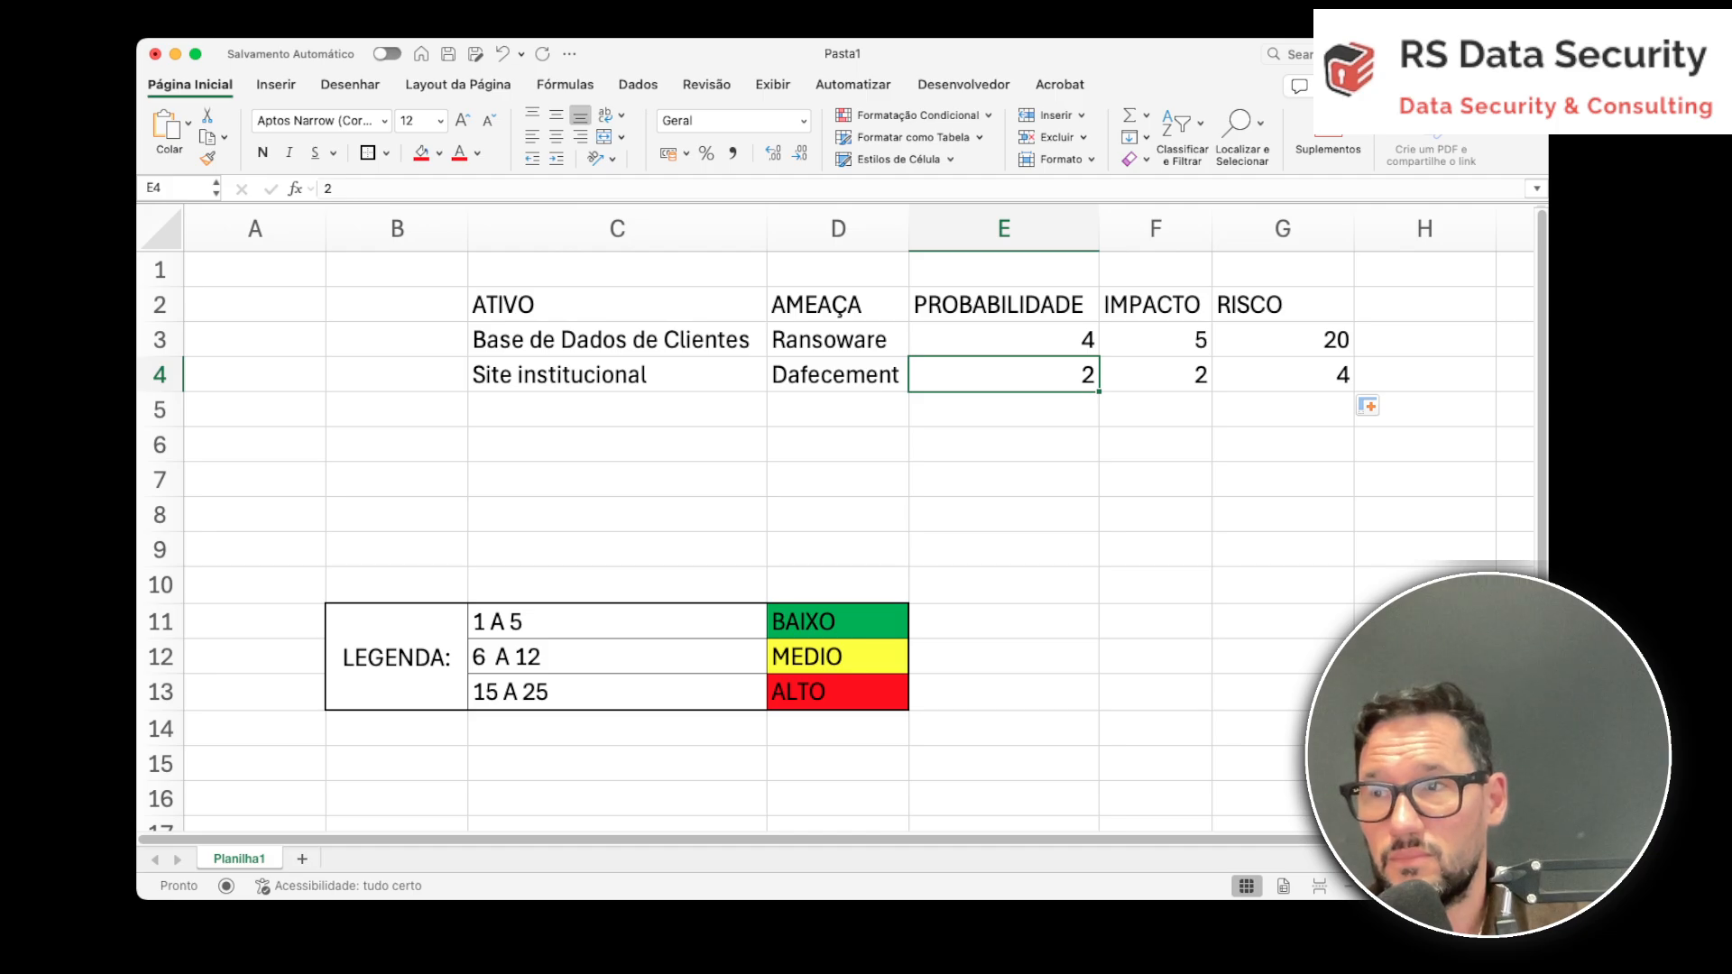
Enter "Chave Privada" as the third asset in C5.
left_click(617, 409)
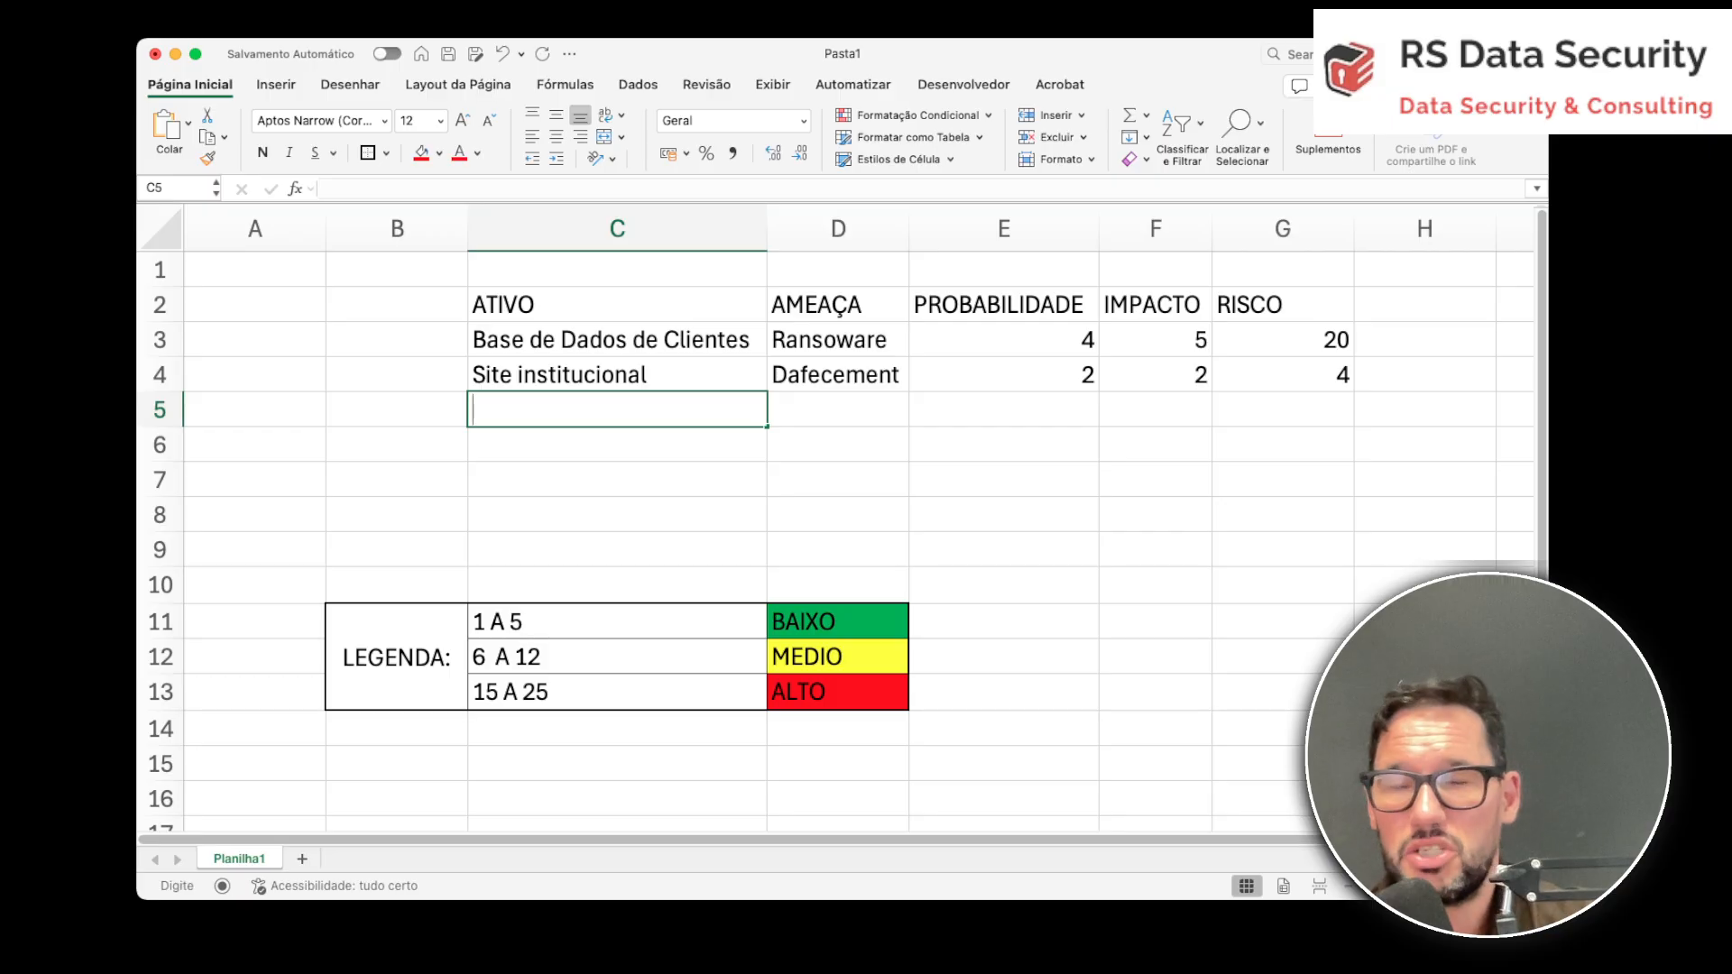
type("Chave ")
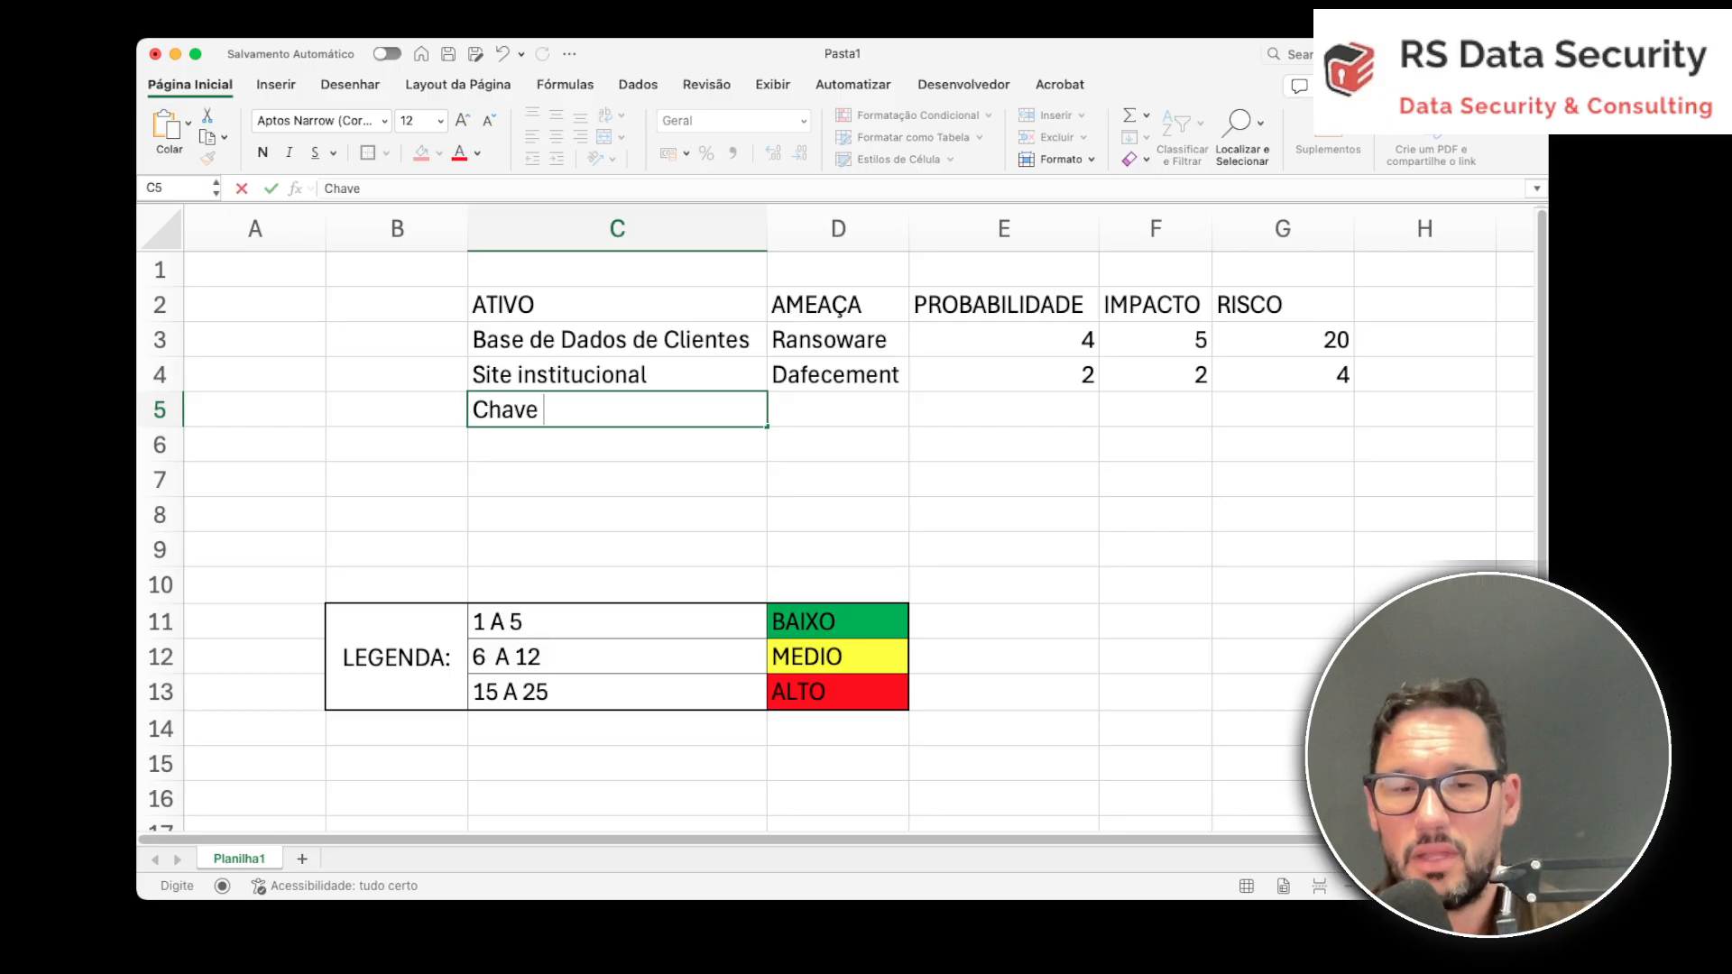
type("Privada")
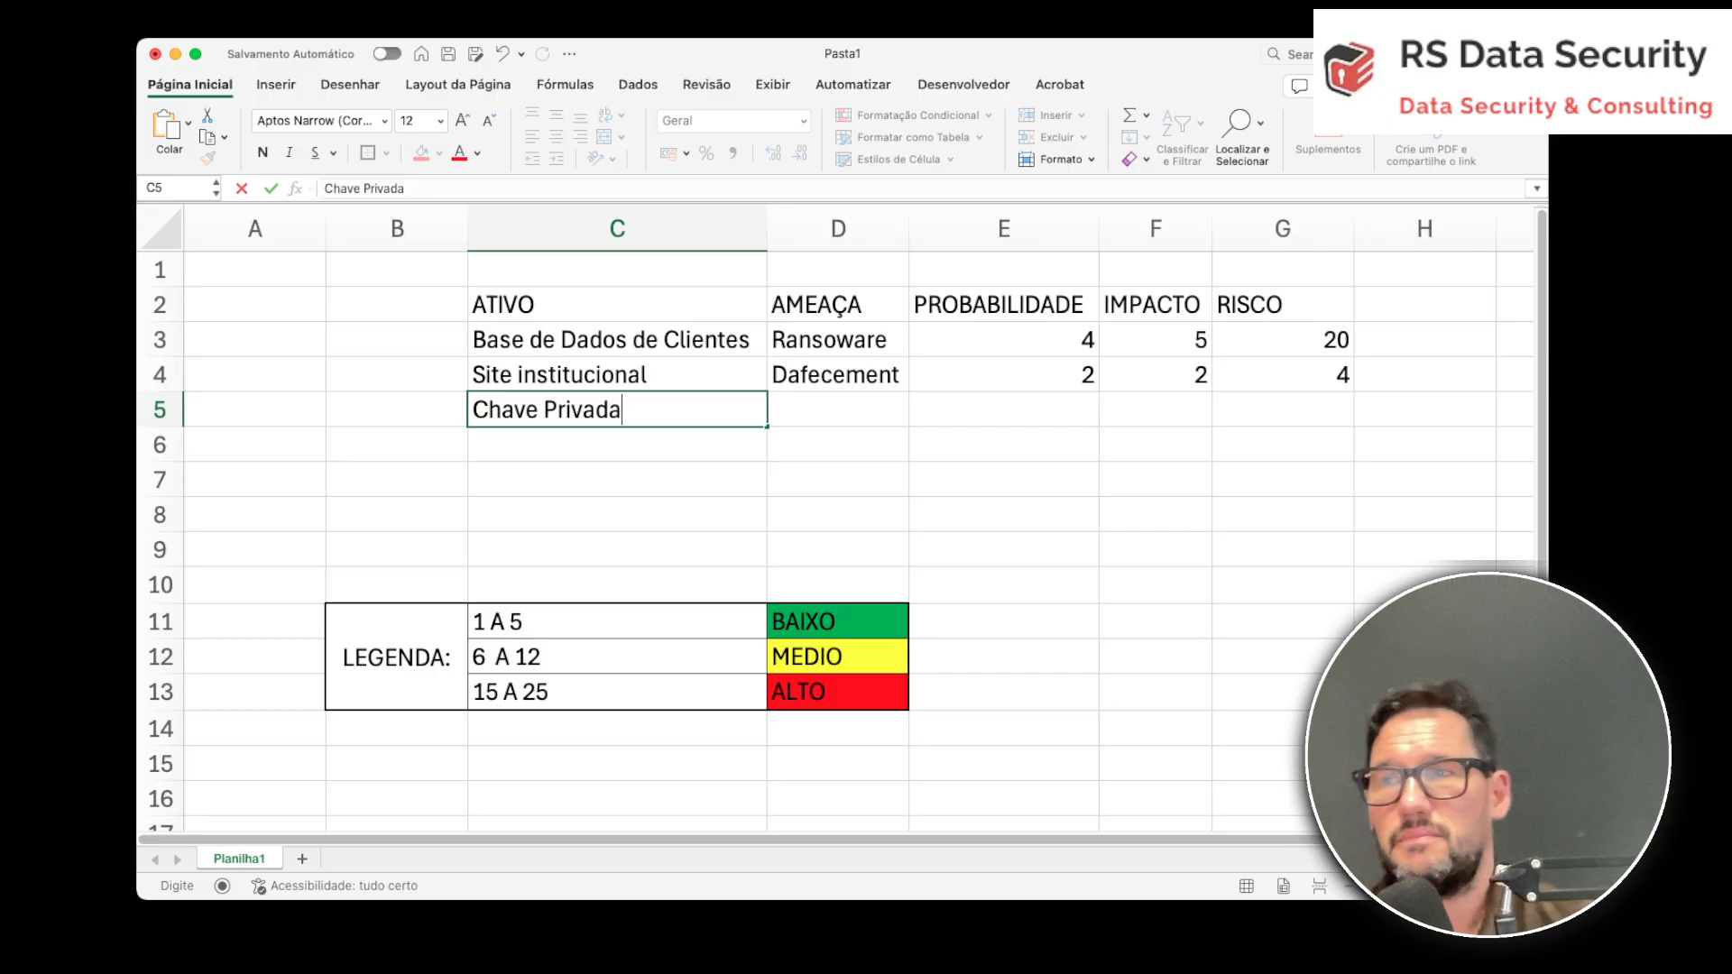
key("Tab")
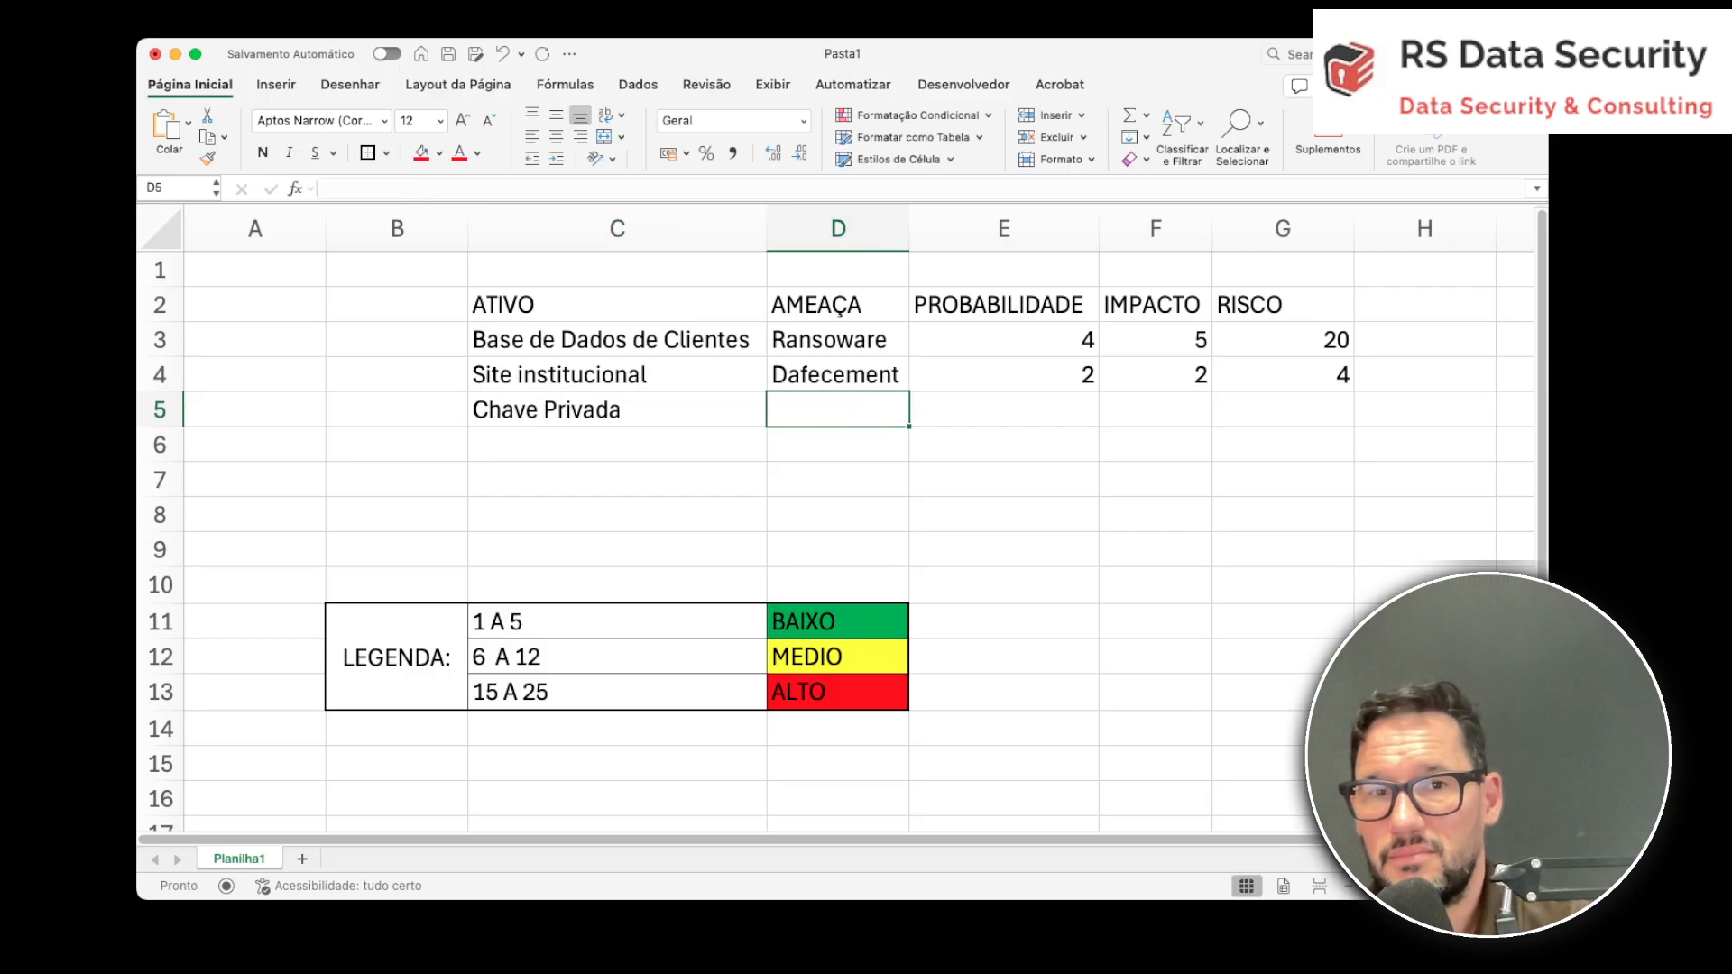
Merge B3:B4 beside the first two assets and label it "PME", centred horizontally and vertically.
left_click_drag(397, 340, 396, 375)
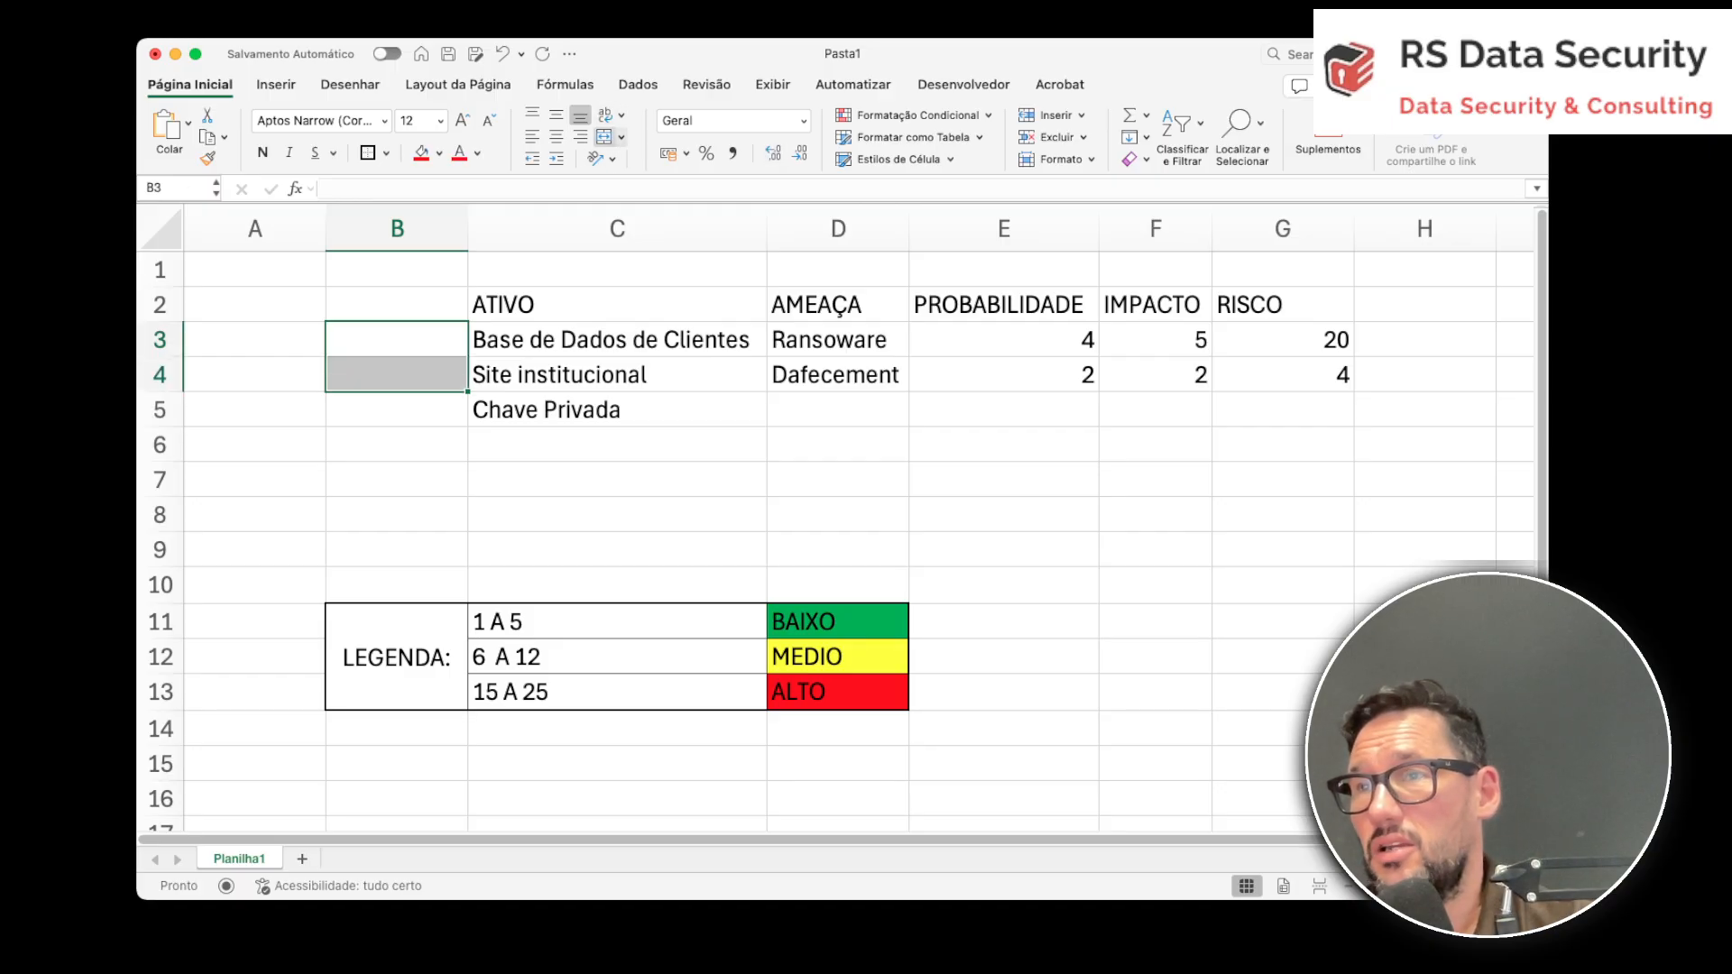
left_click(604, 137)
type("PME")
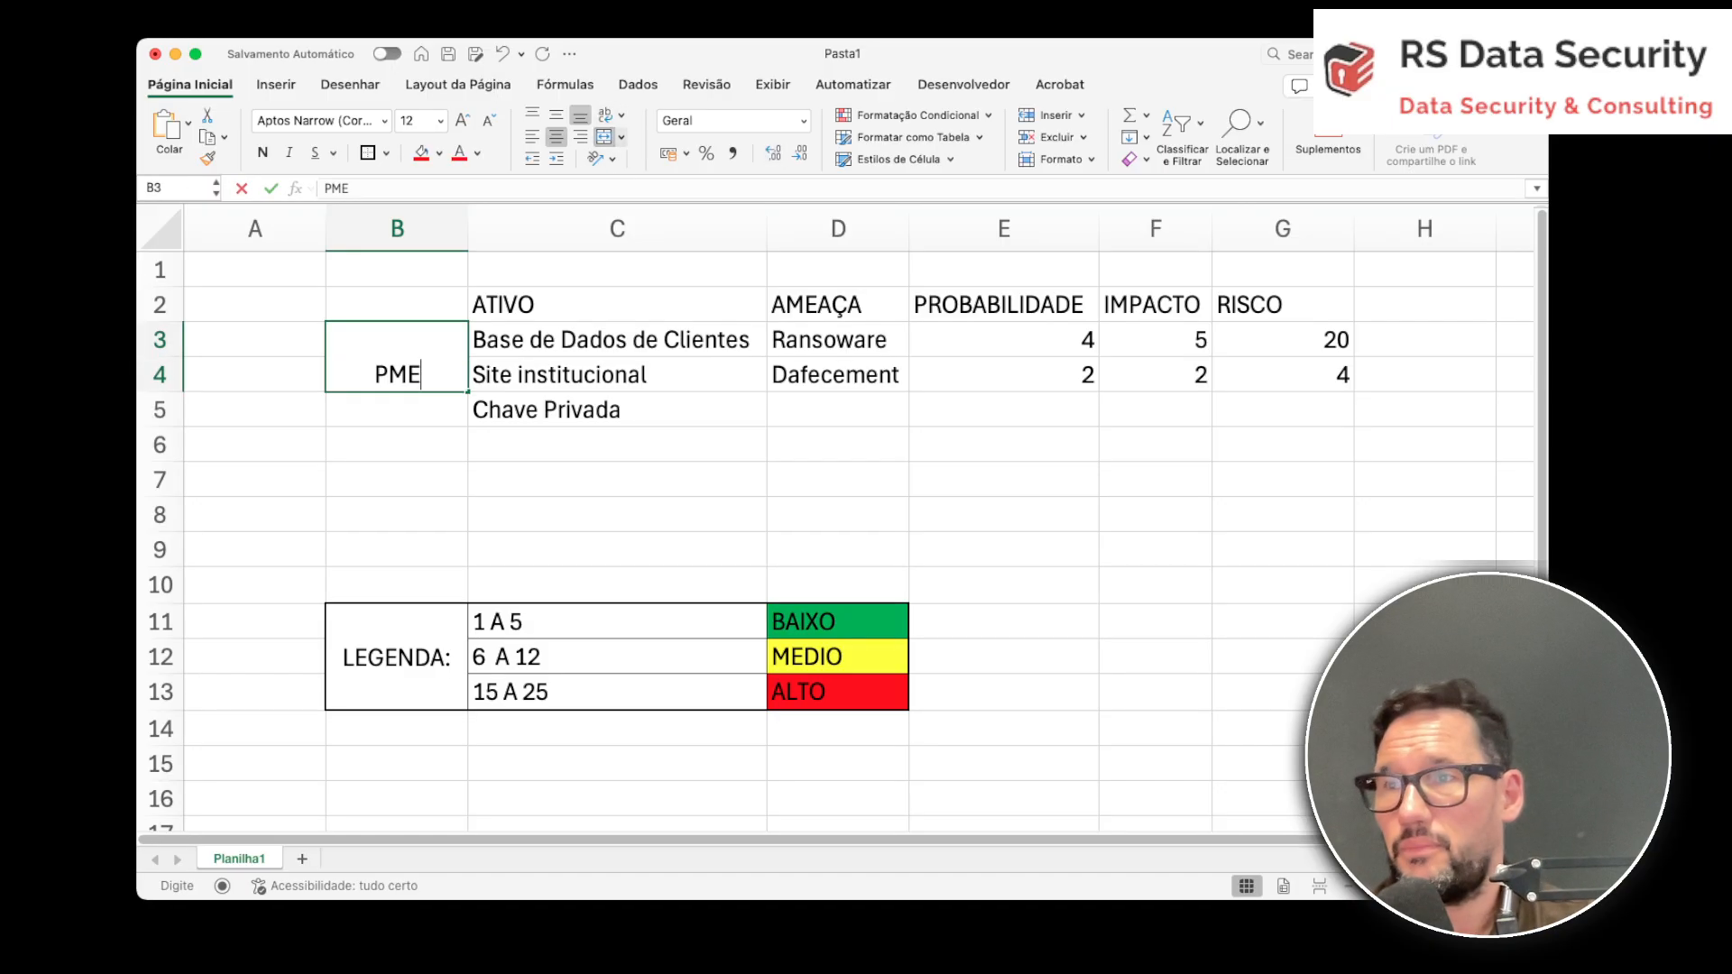
key("Return")
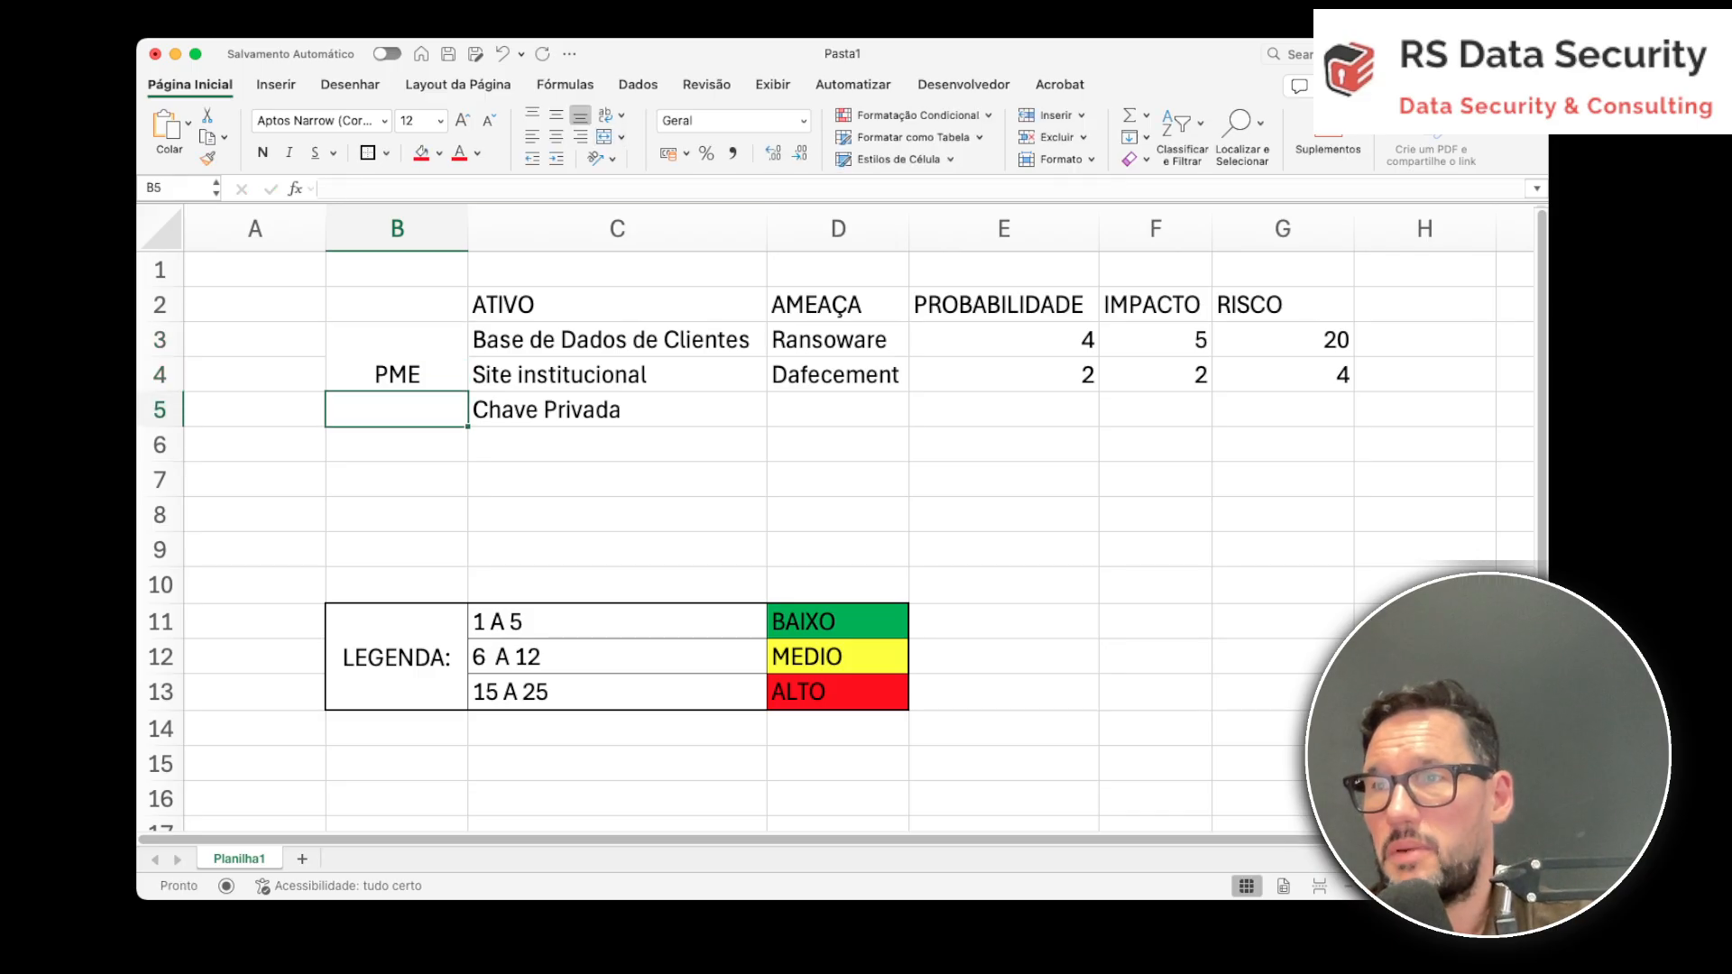
left_click(397, 360)
left_click(556, 115)
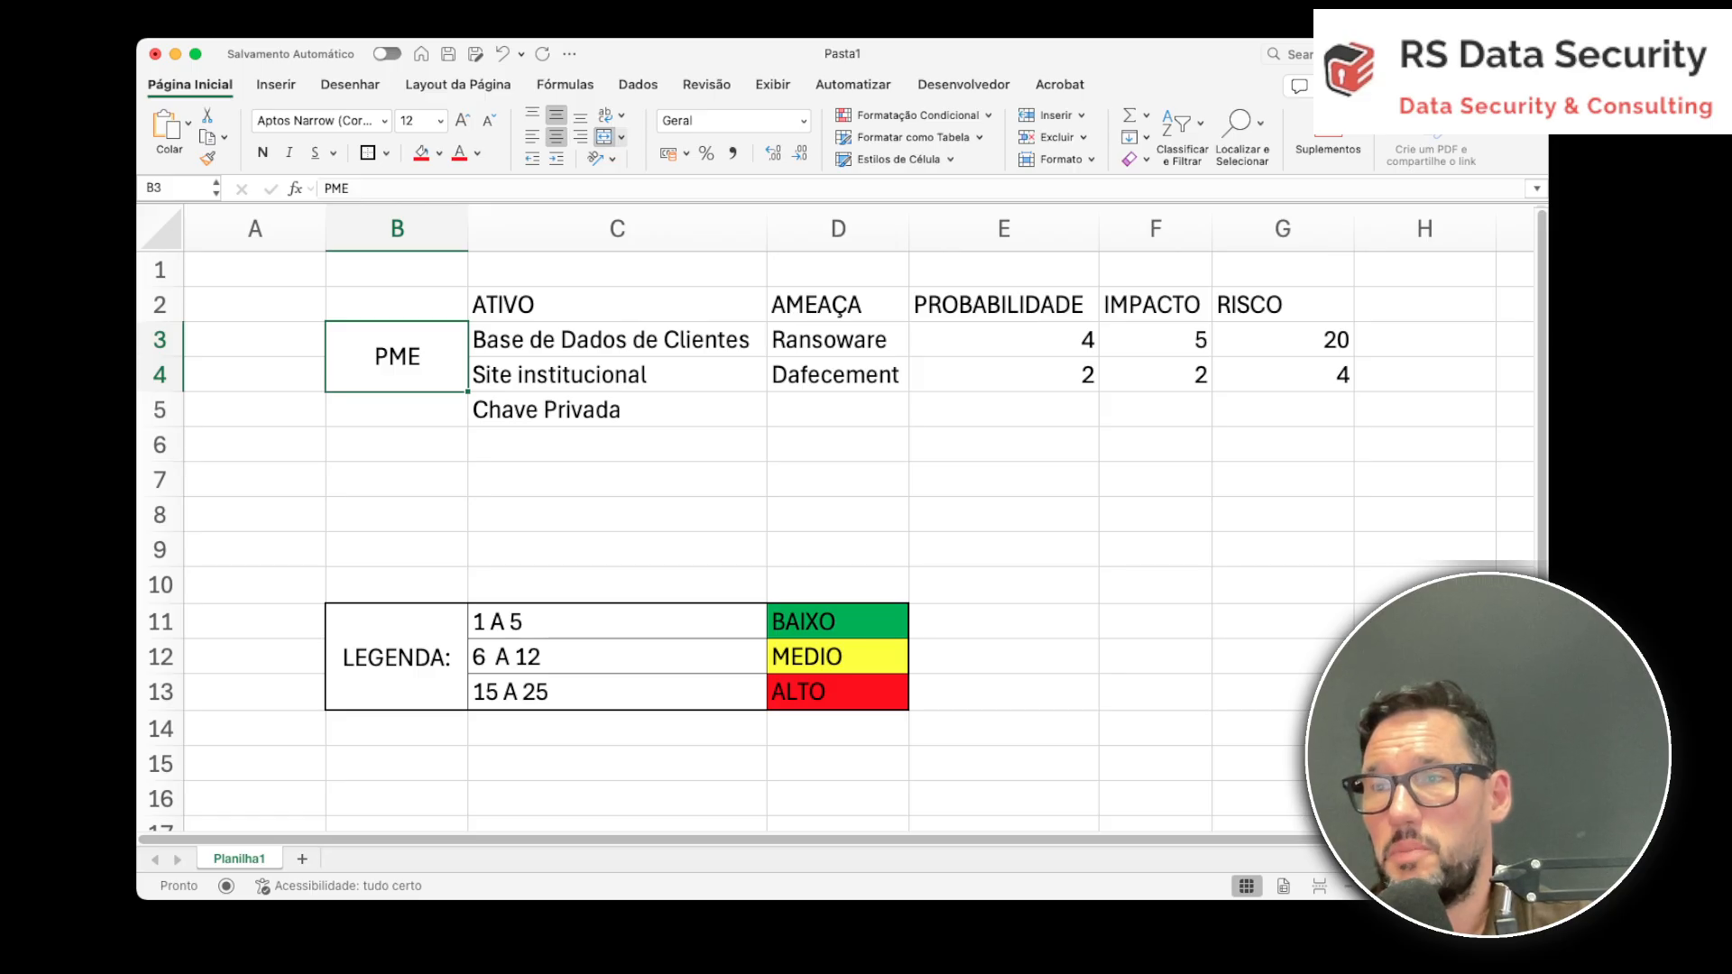
Enter "phishing" as the Chave Privada threat in D5, with probability 4 and impact 5.
left_click(617, 410)
left_click(838, 410)
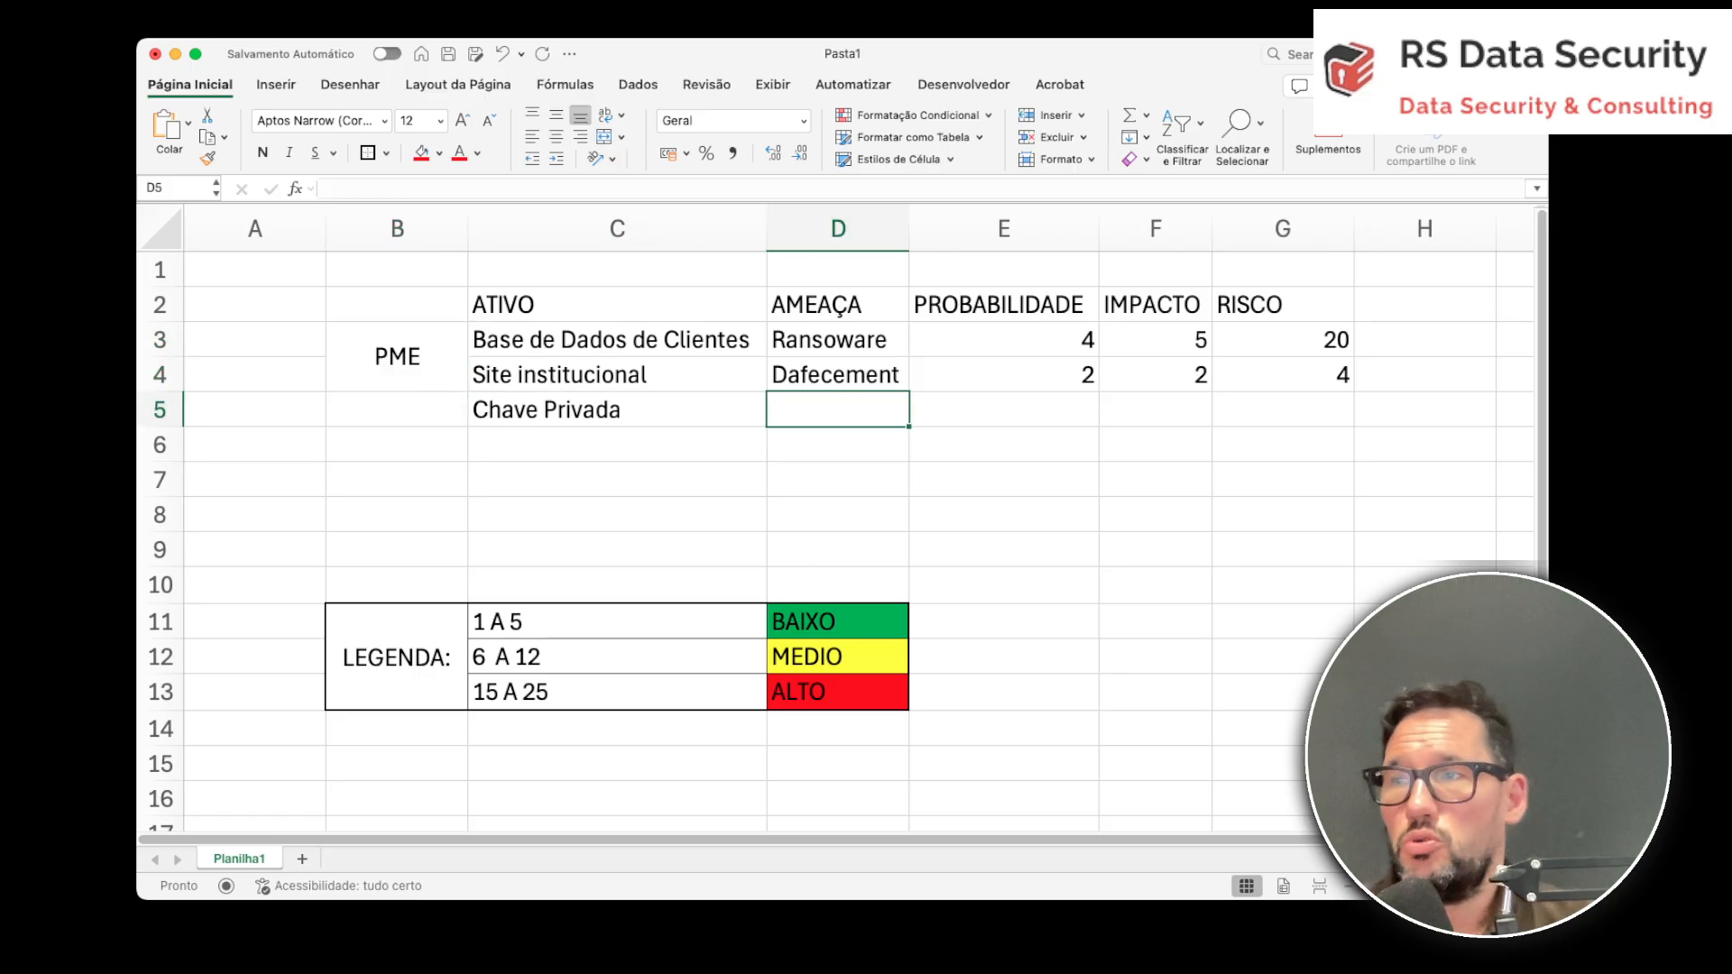
type("phishing")
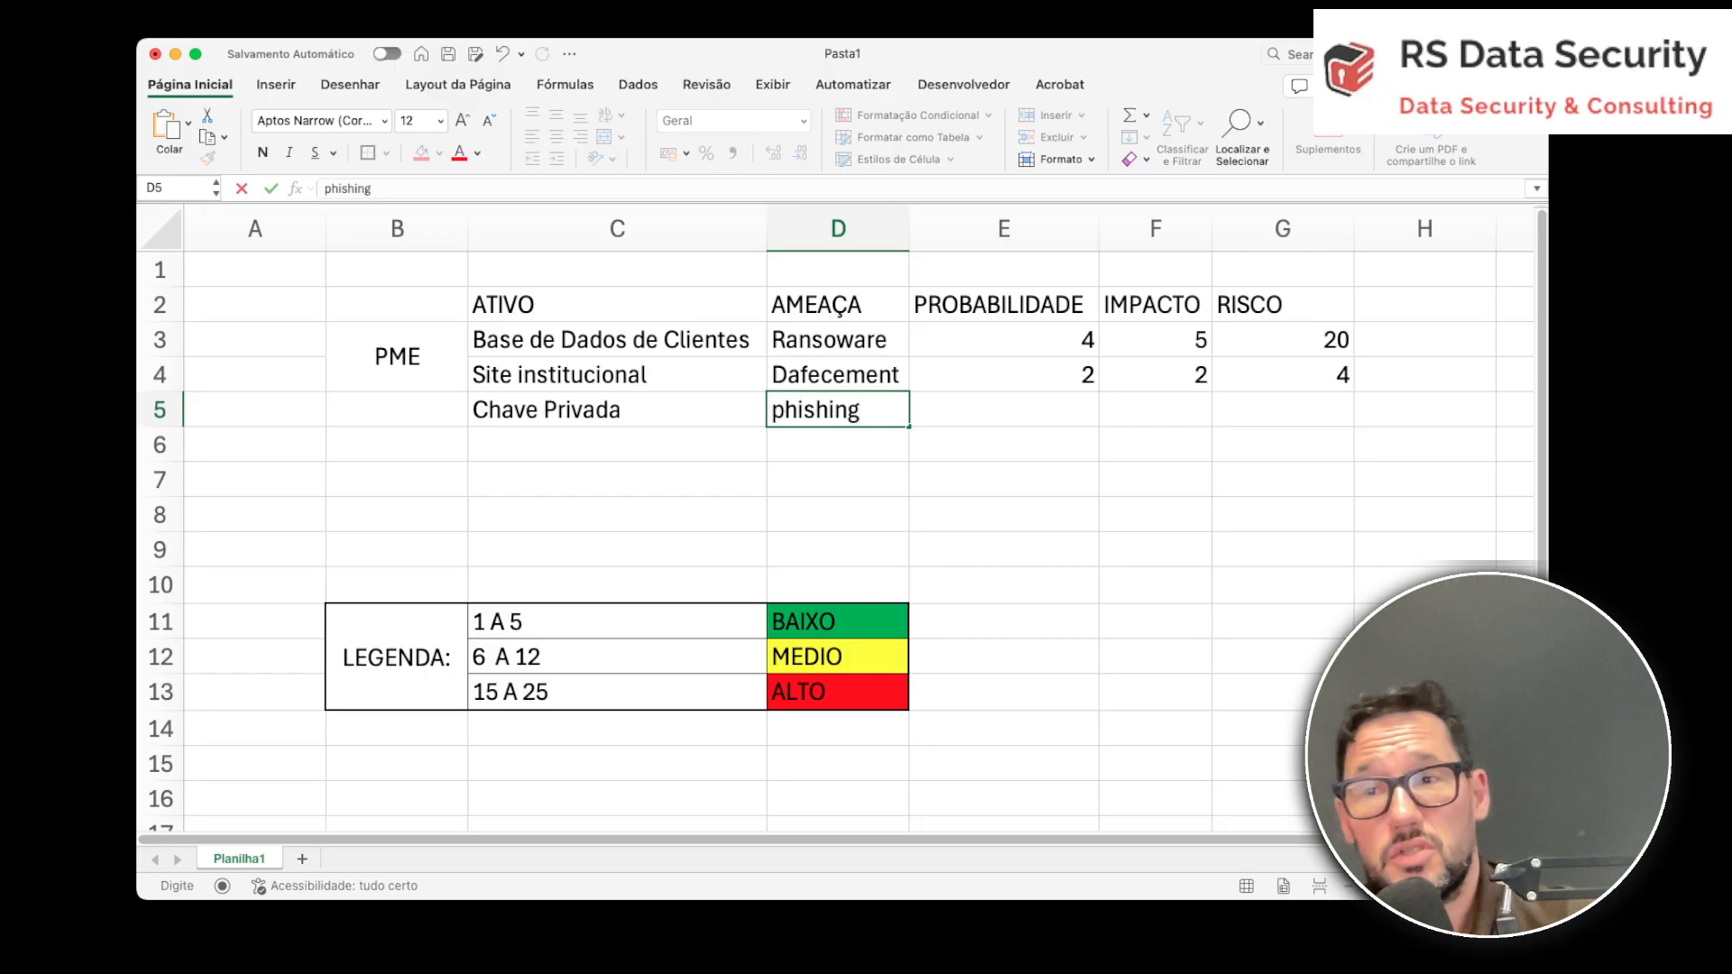
key("Tab")
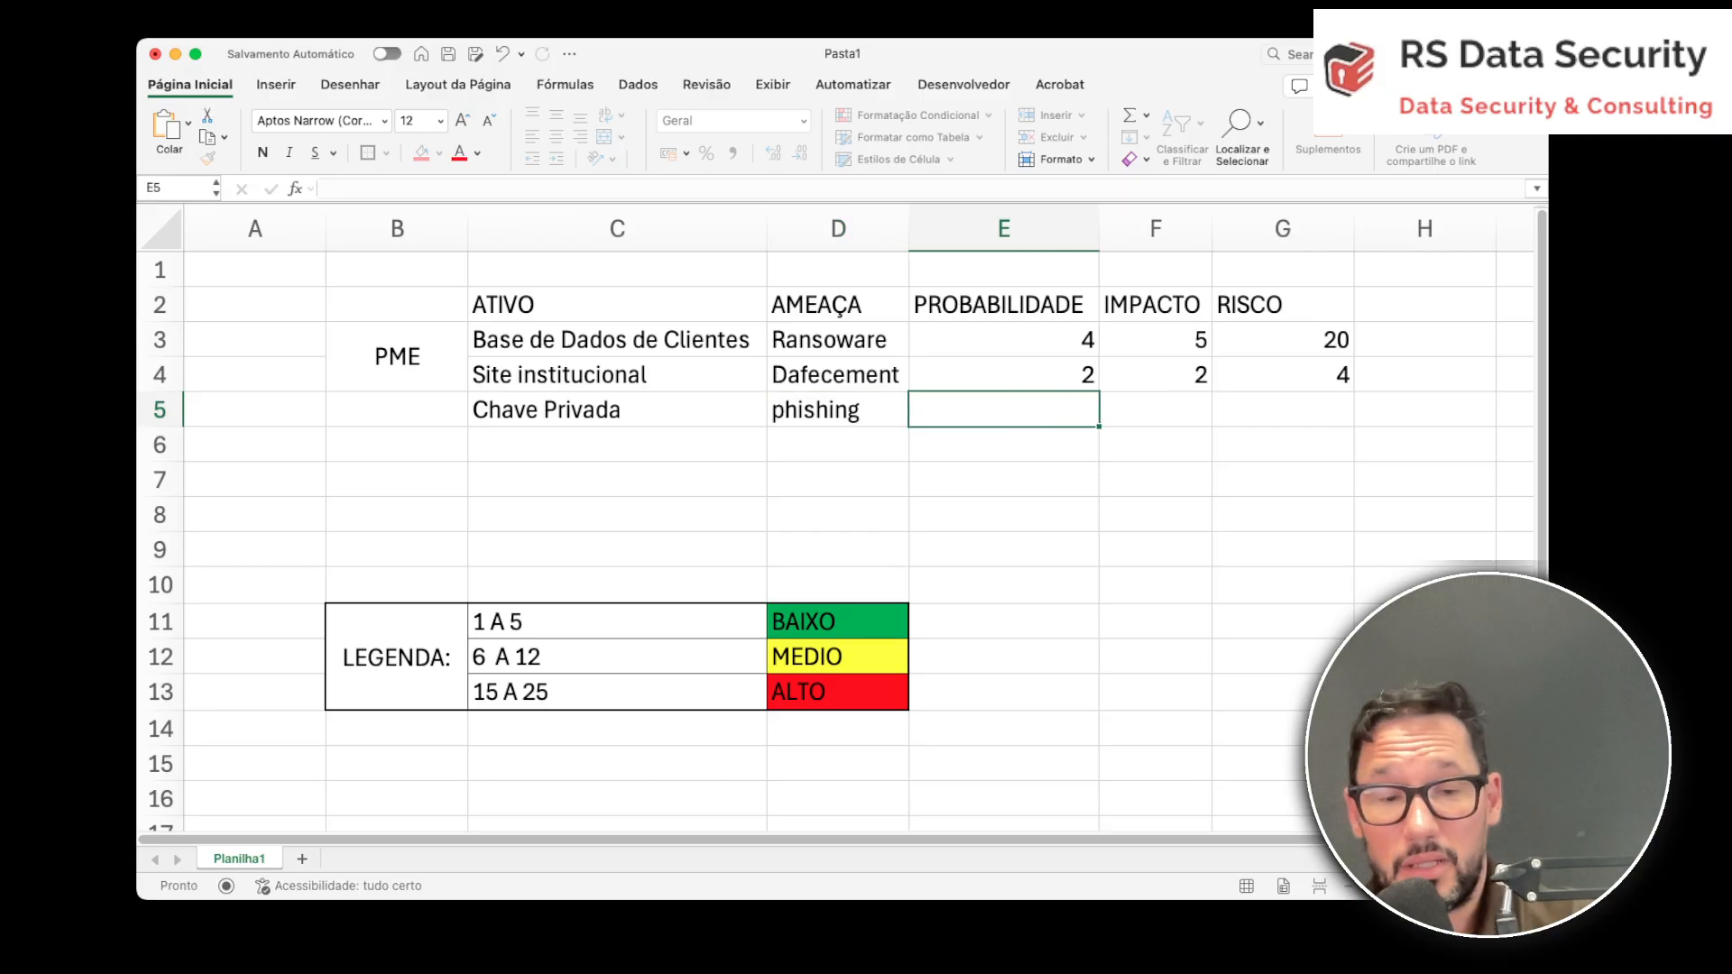
type("4")
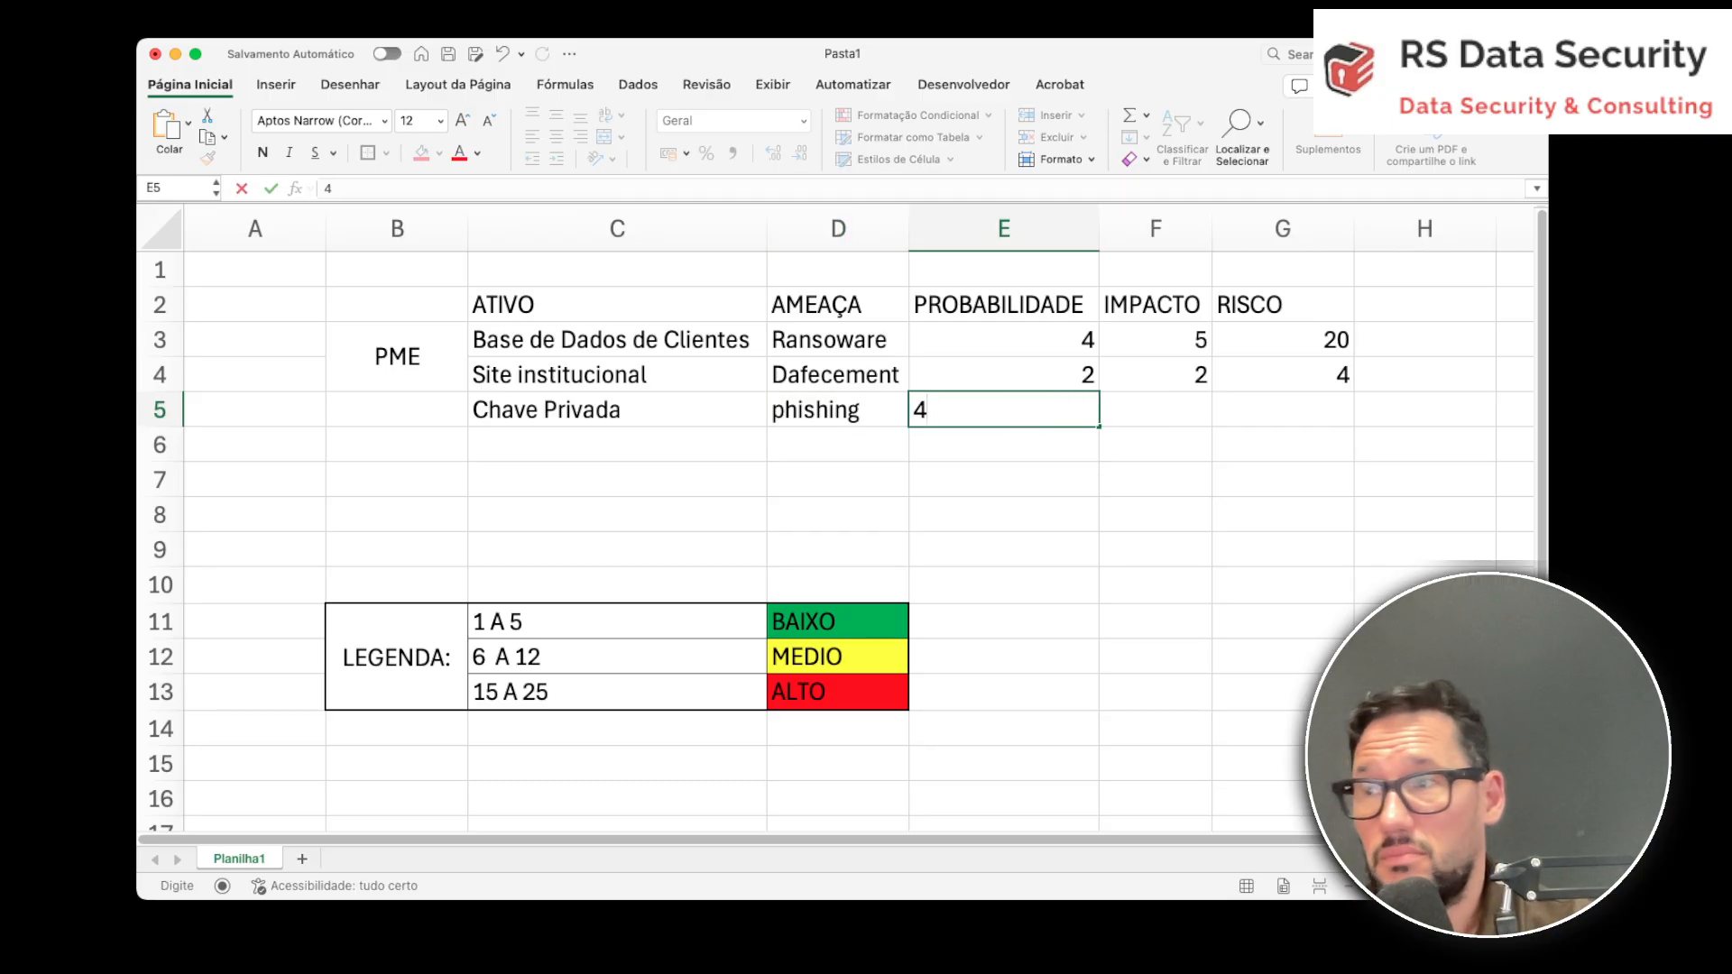
key("Tab")
type("5")
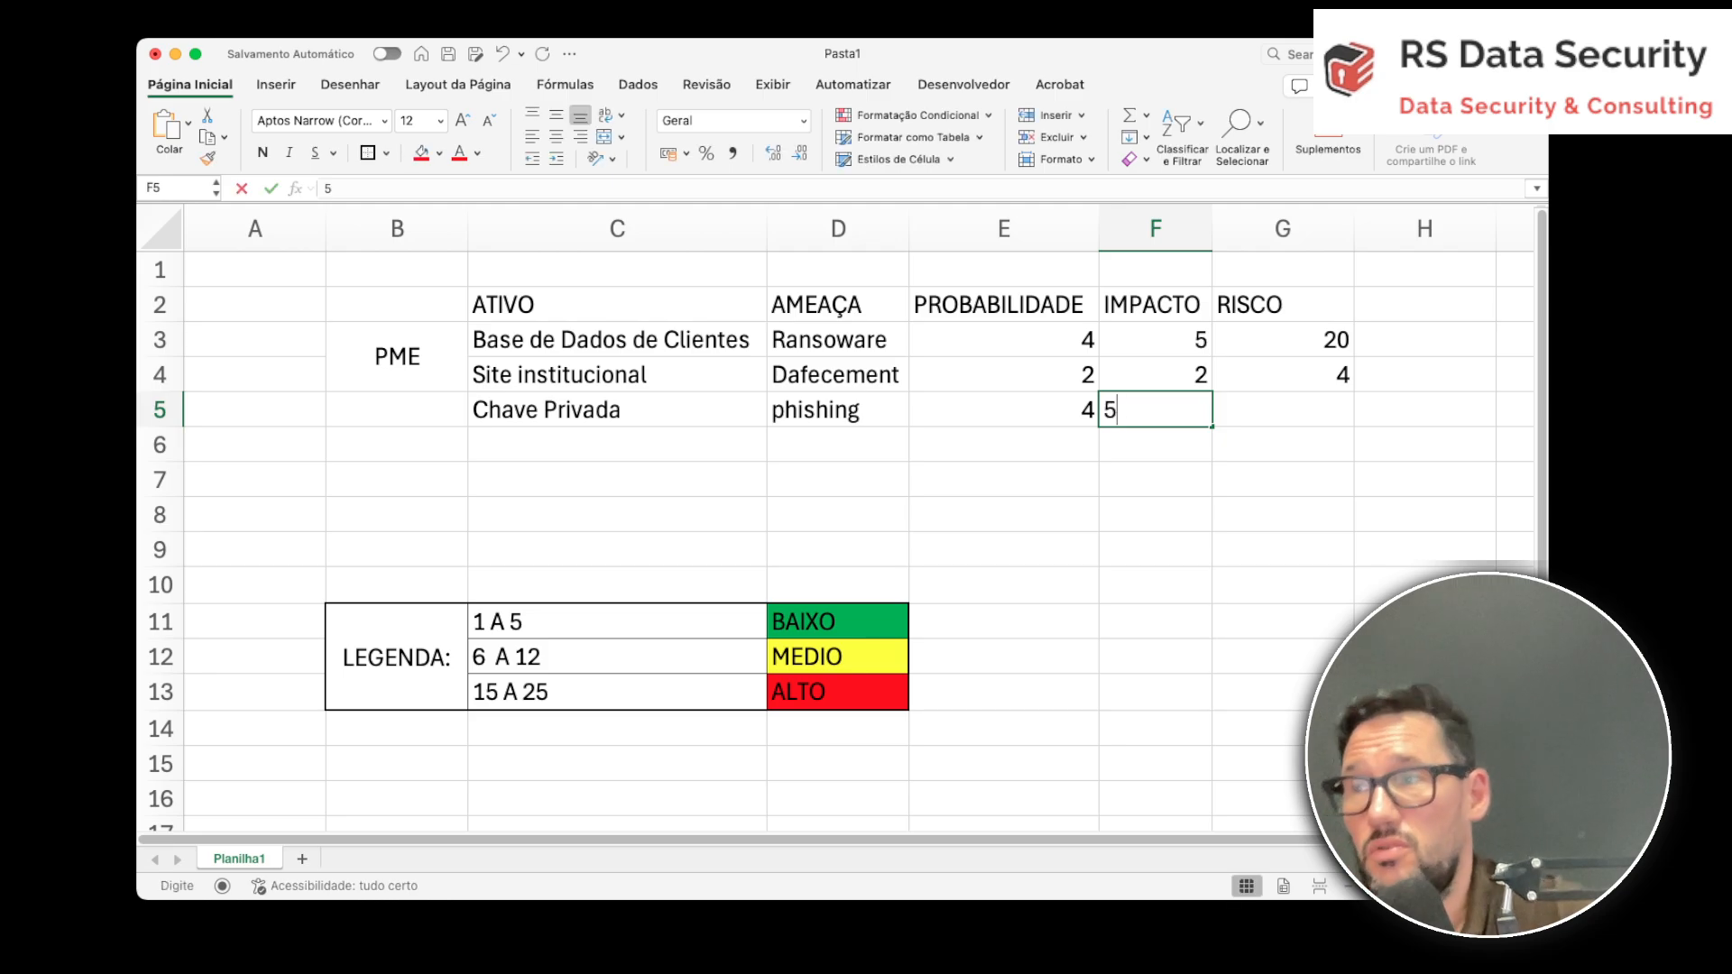
key("Return")
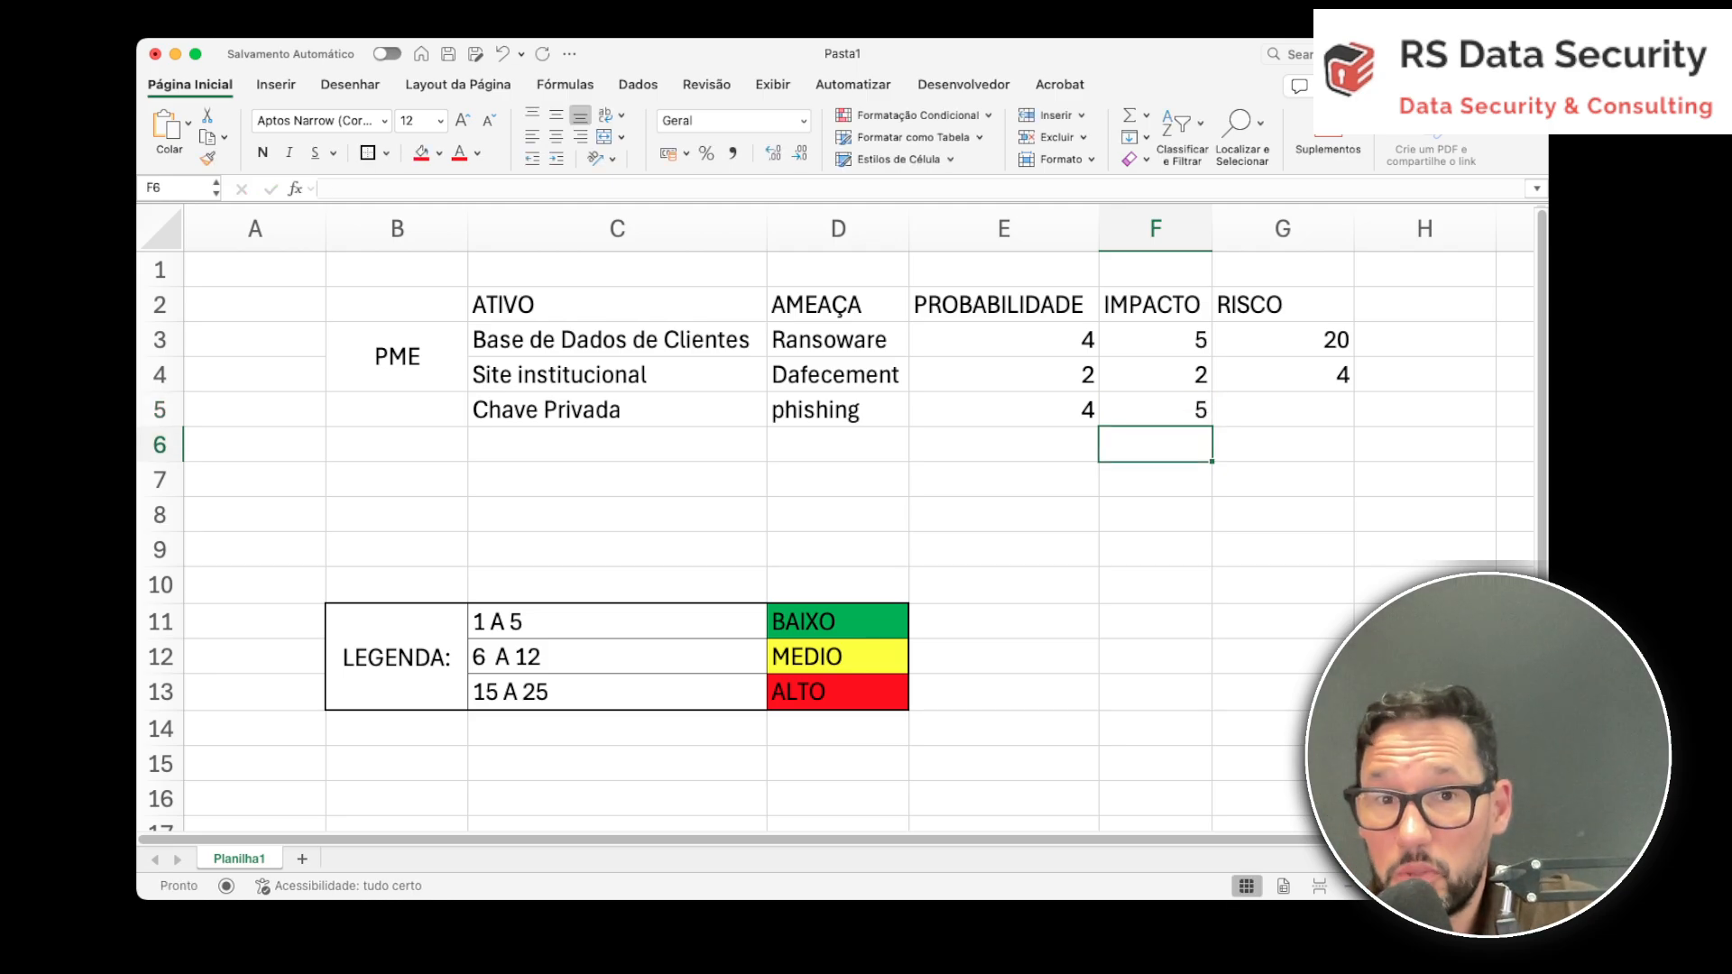
Copy the risk formula from G4 down to G5 for the Chave Privada row.
key("Right")
key("Up")
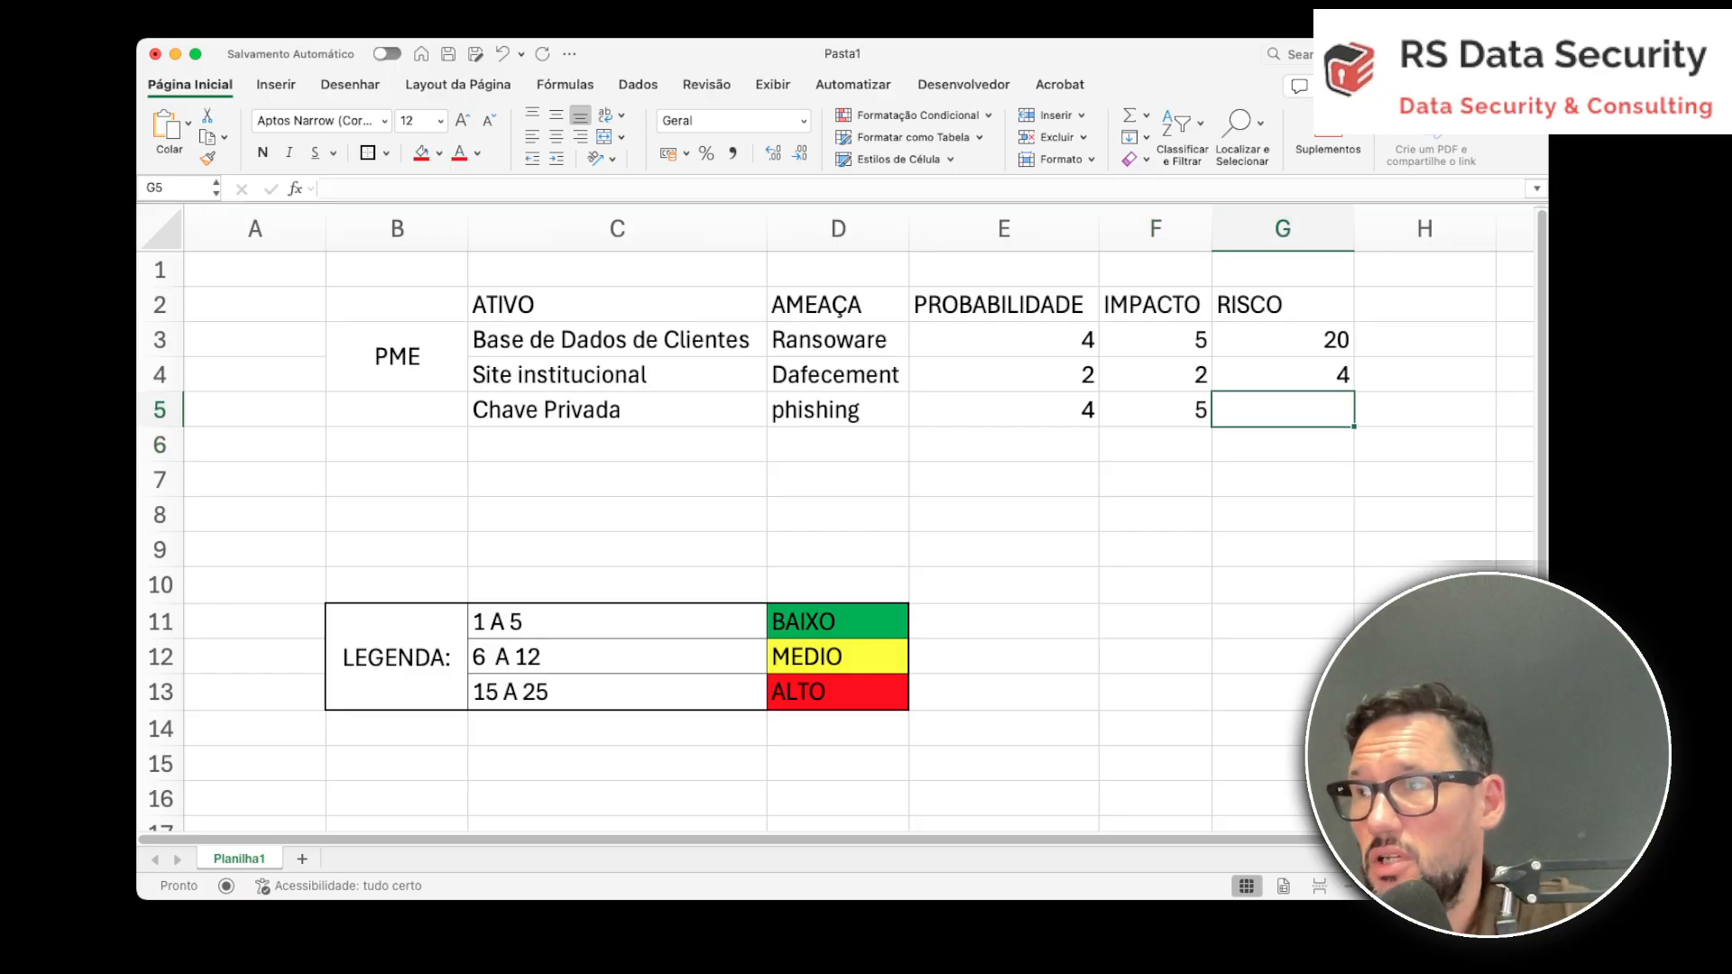
key("Up")
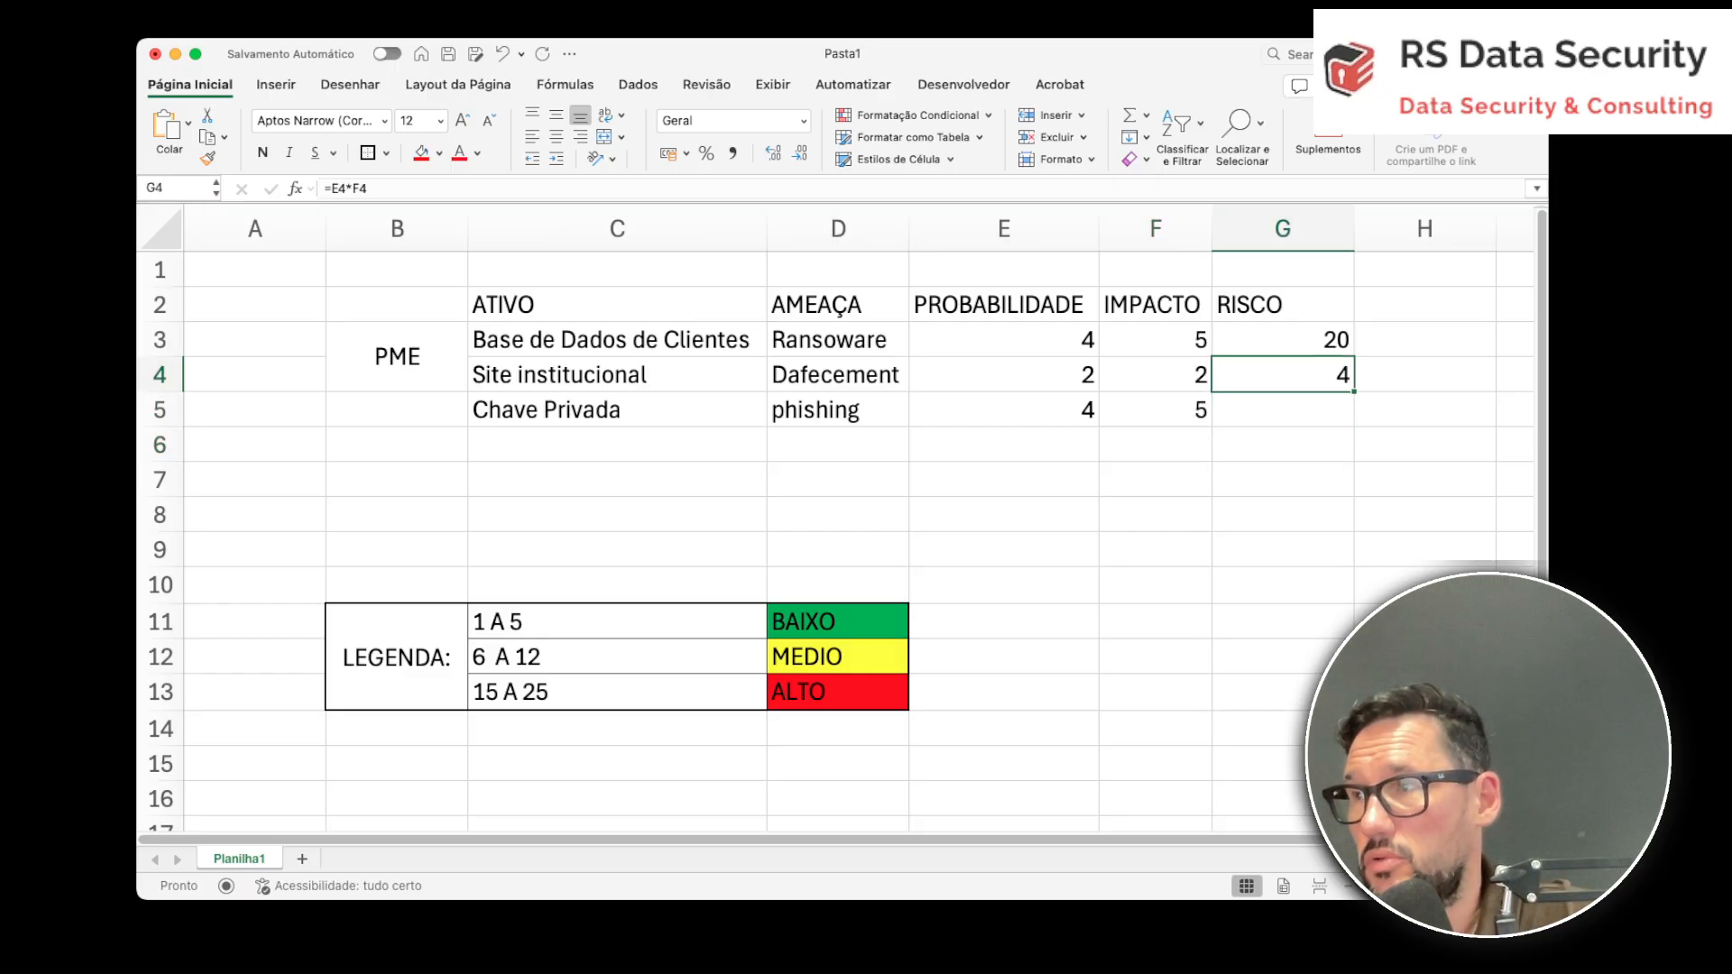
left_click_drag(1354, 392, 1351, 417)
left_click(1282, 514)
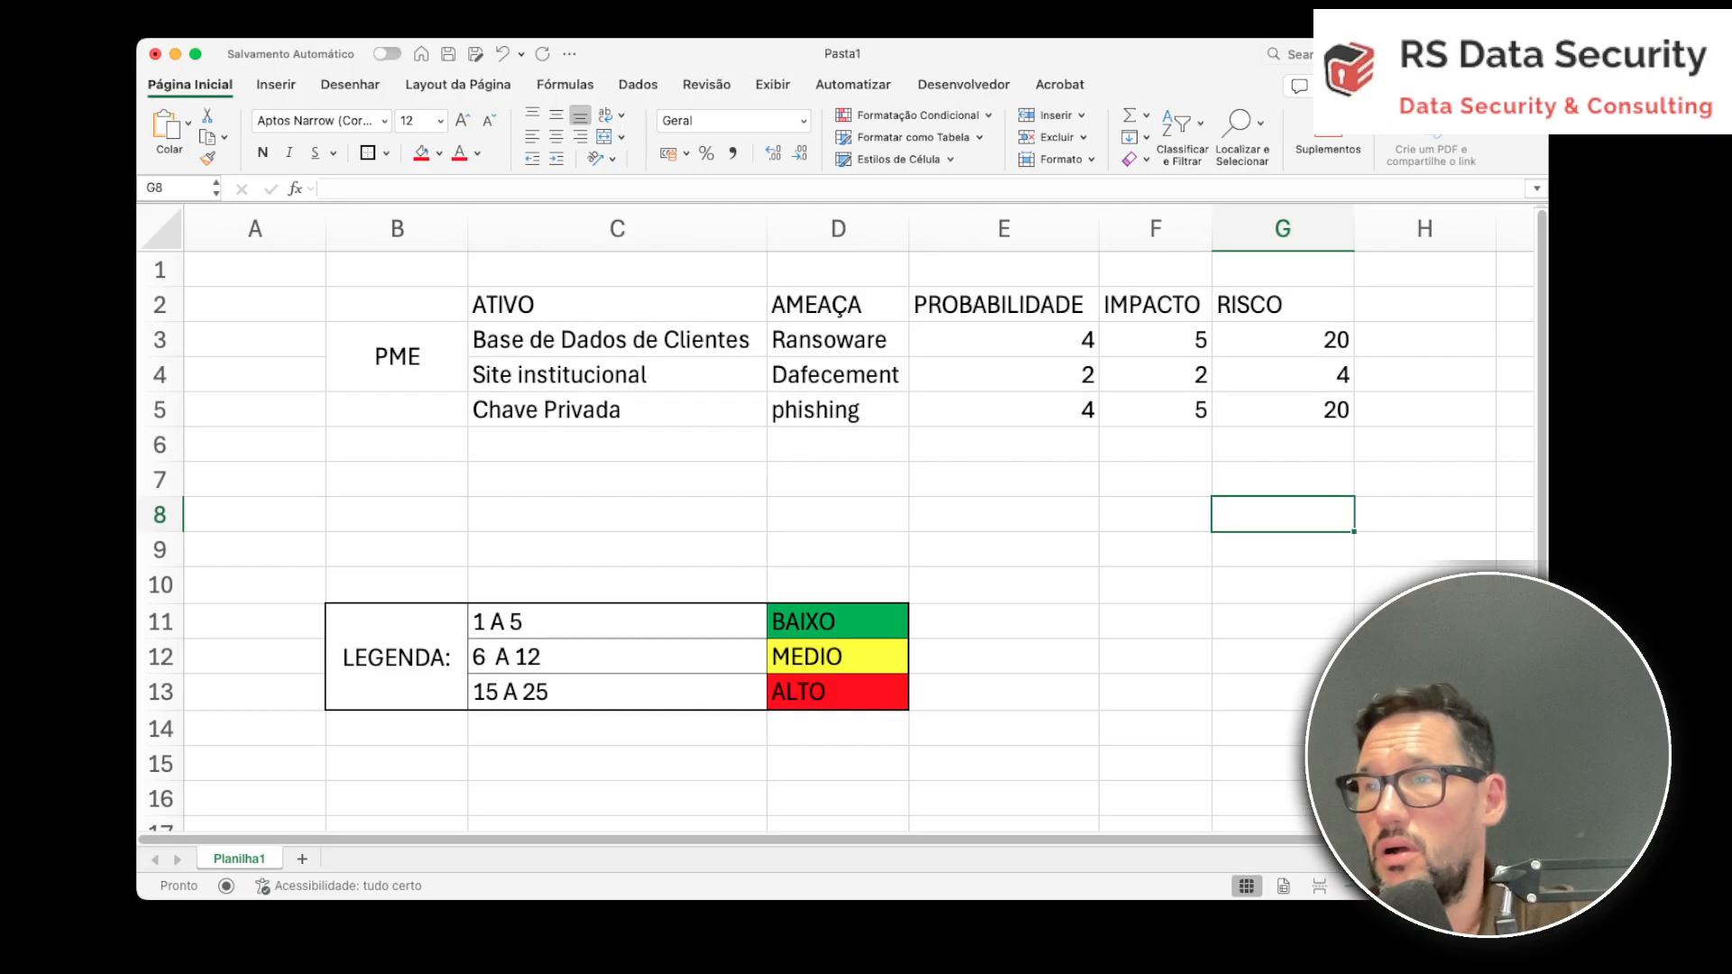
Enter "Valor de Mercado" as the fourth asset in C6, with "queda de preço" as its threat in D6.
left_click(607, 453)
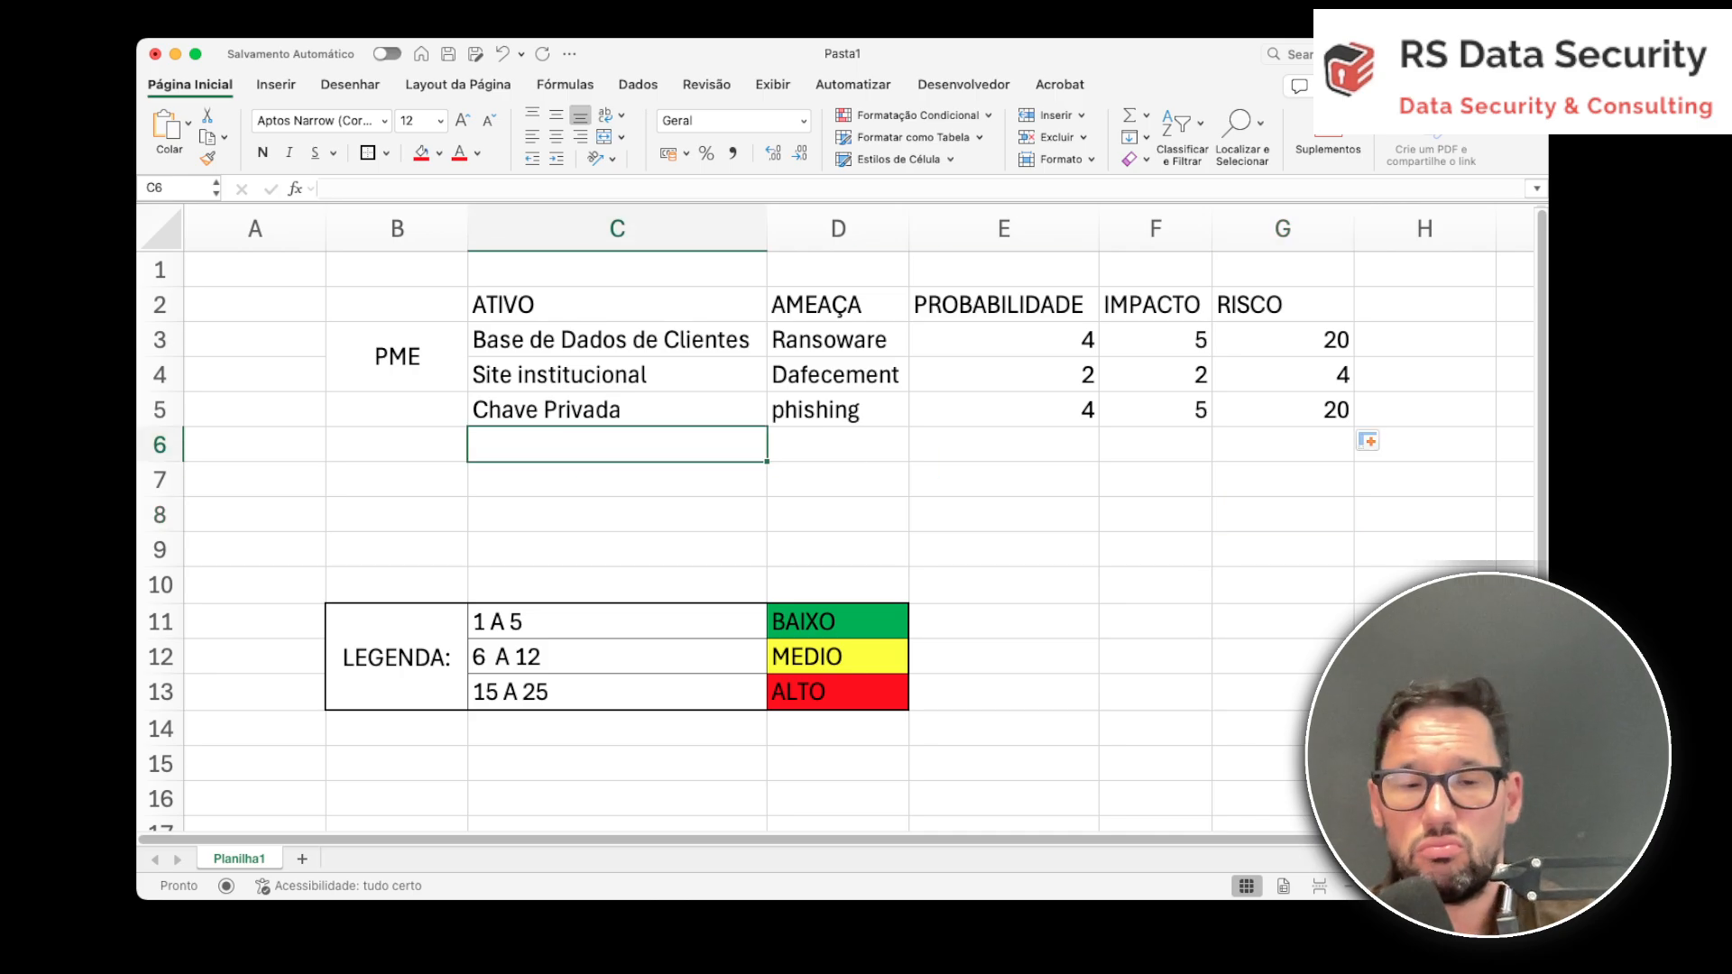
type("Valor de M")
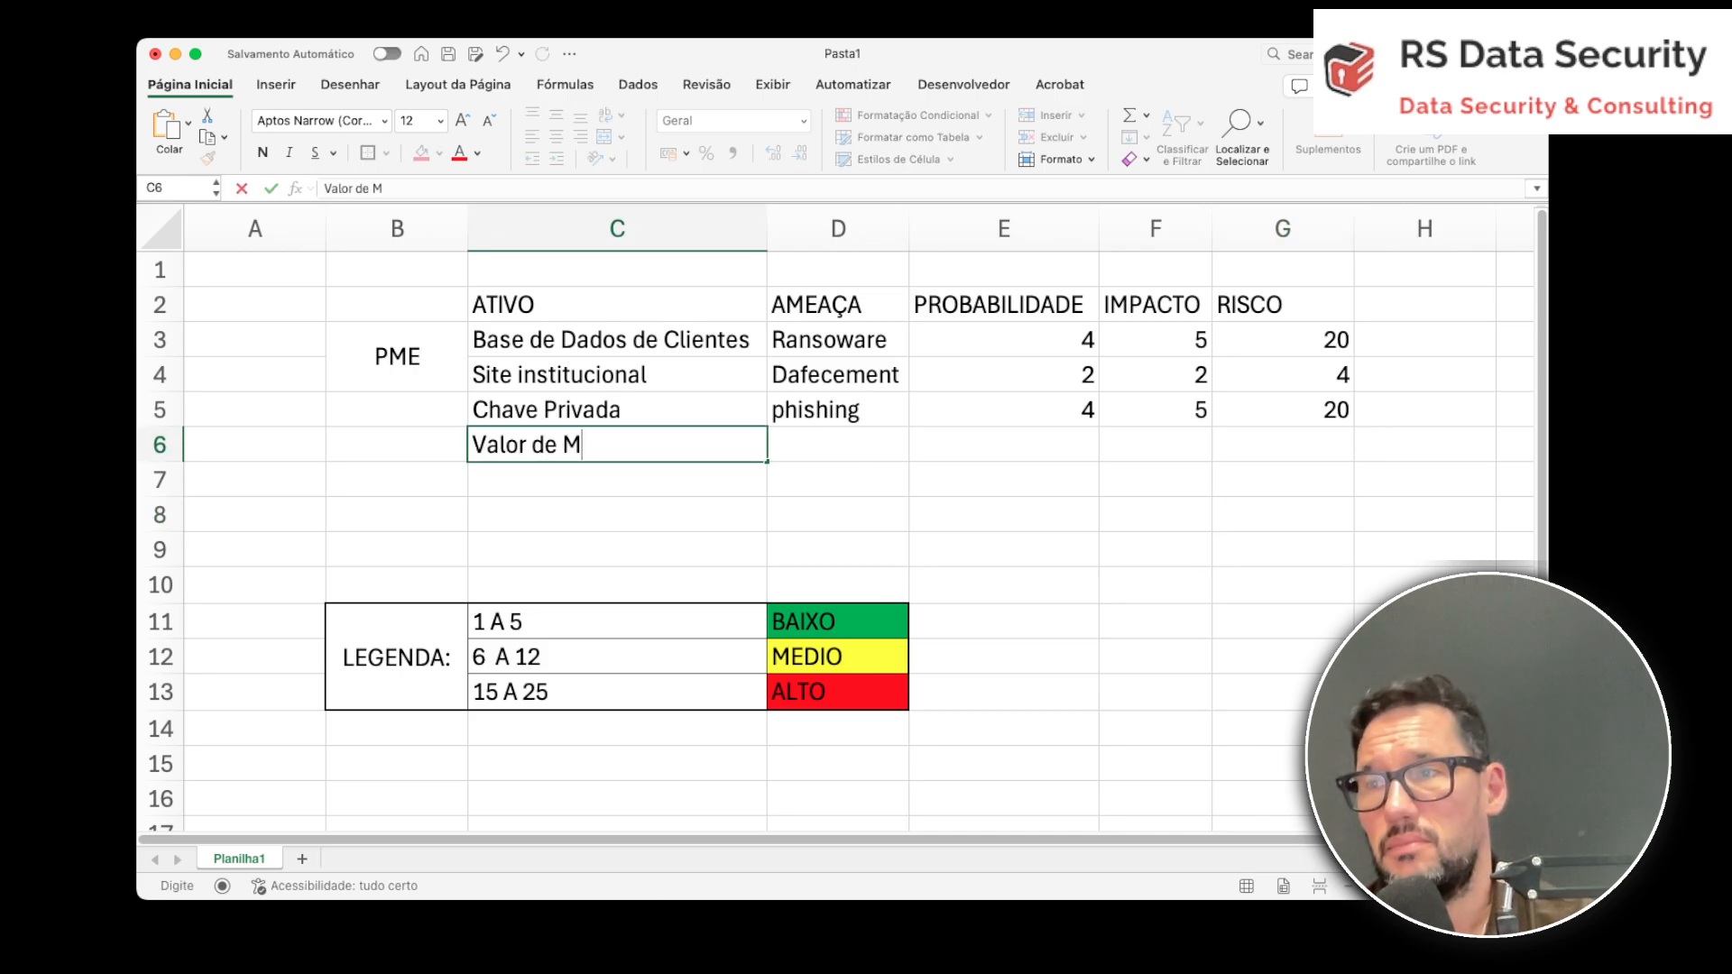
type("ercado")
key("Tab")
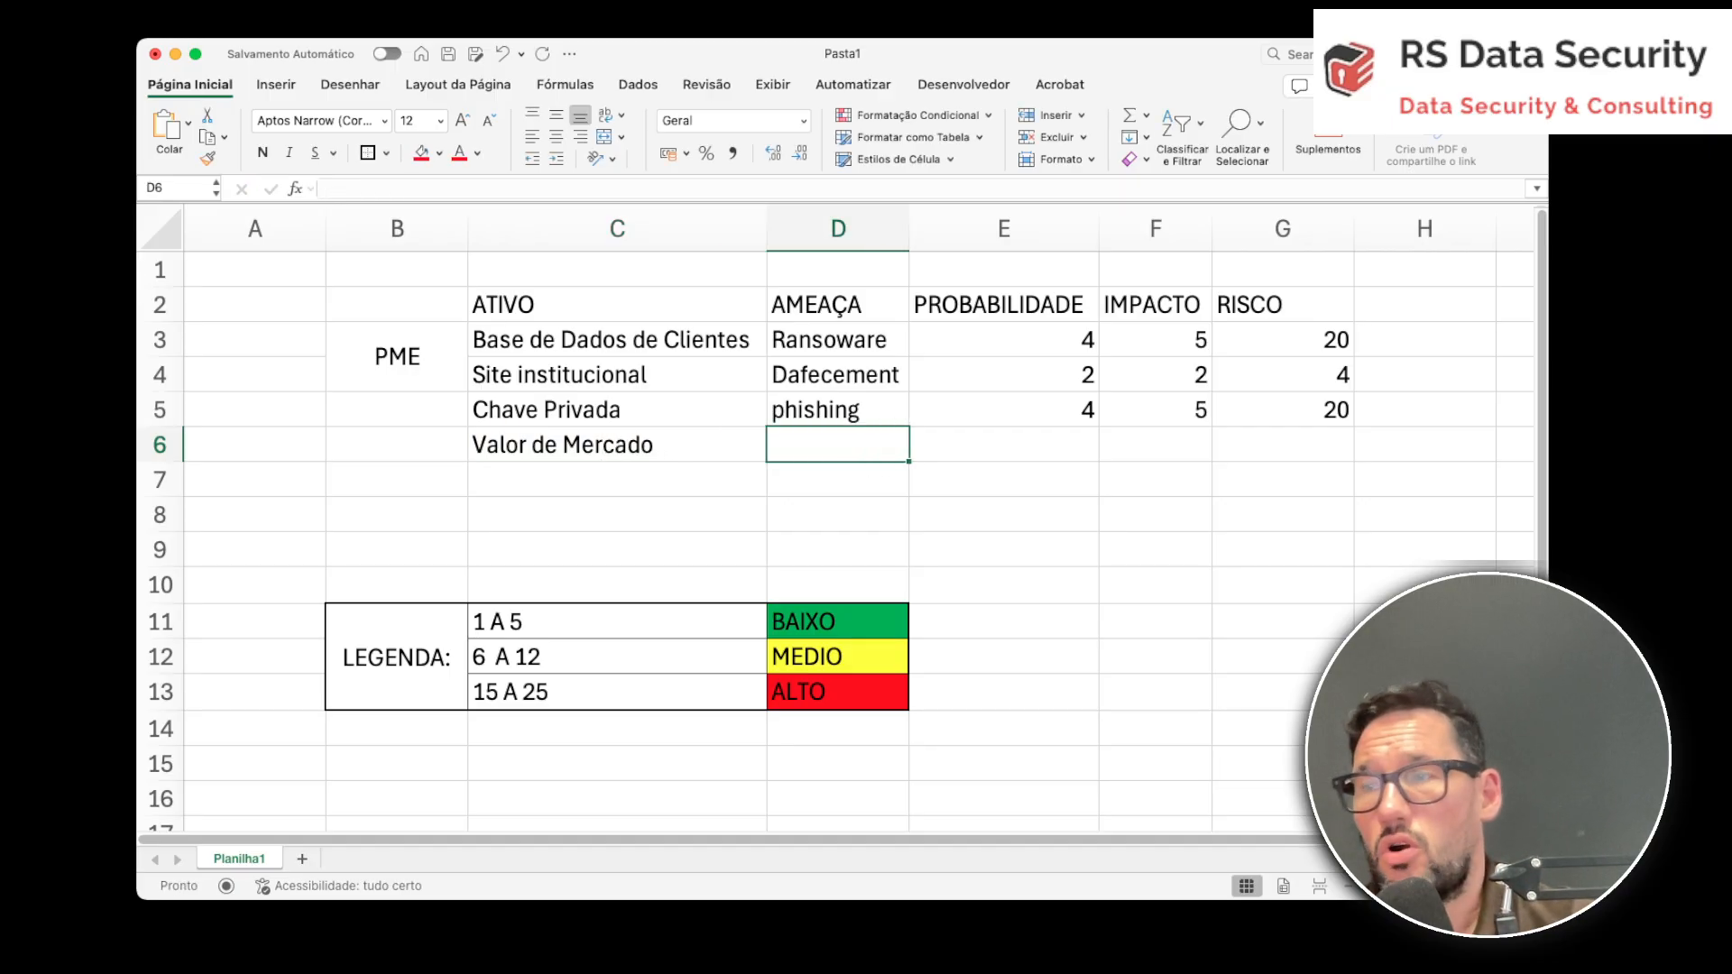
type("q")
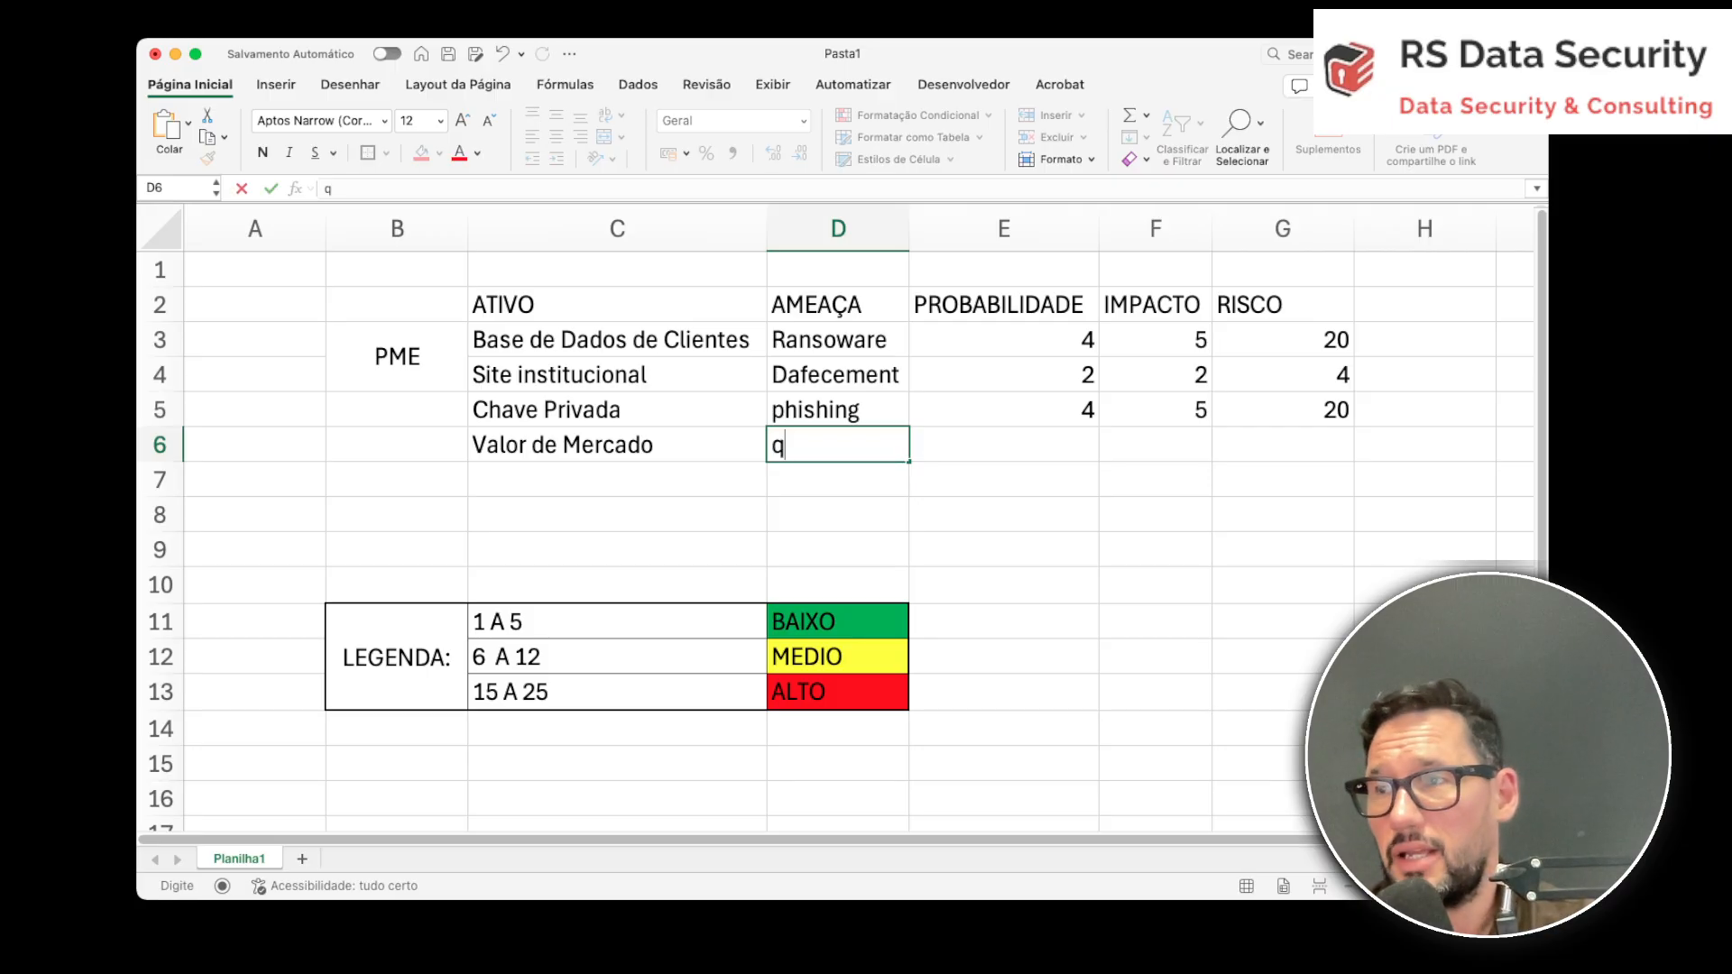
type("ueda de prec")
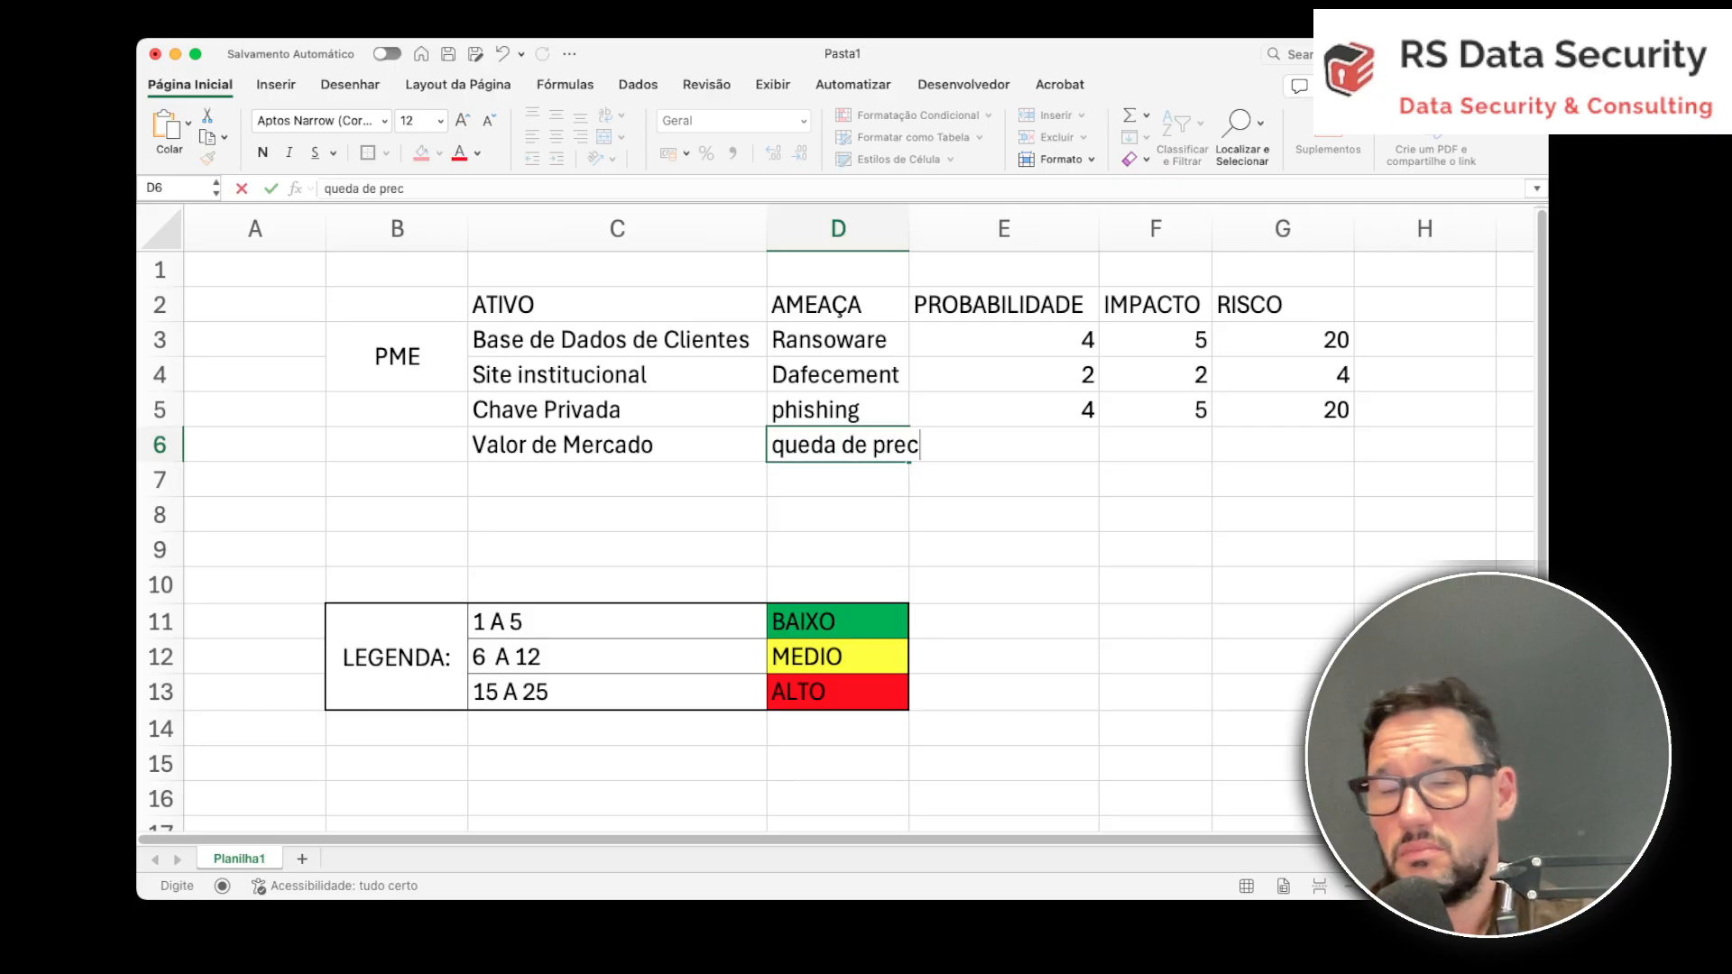
key("BackSpace")
type("ço")
key("Tab")
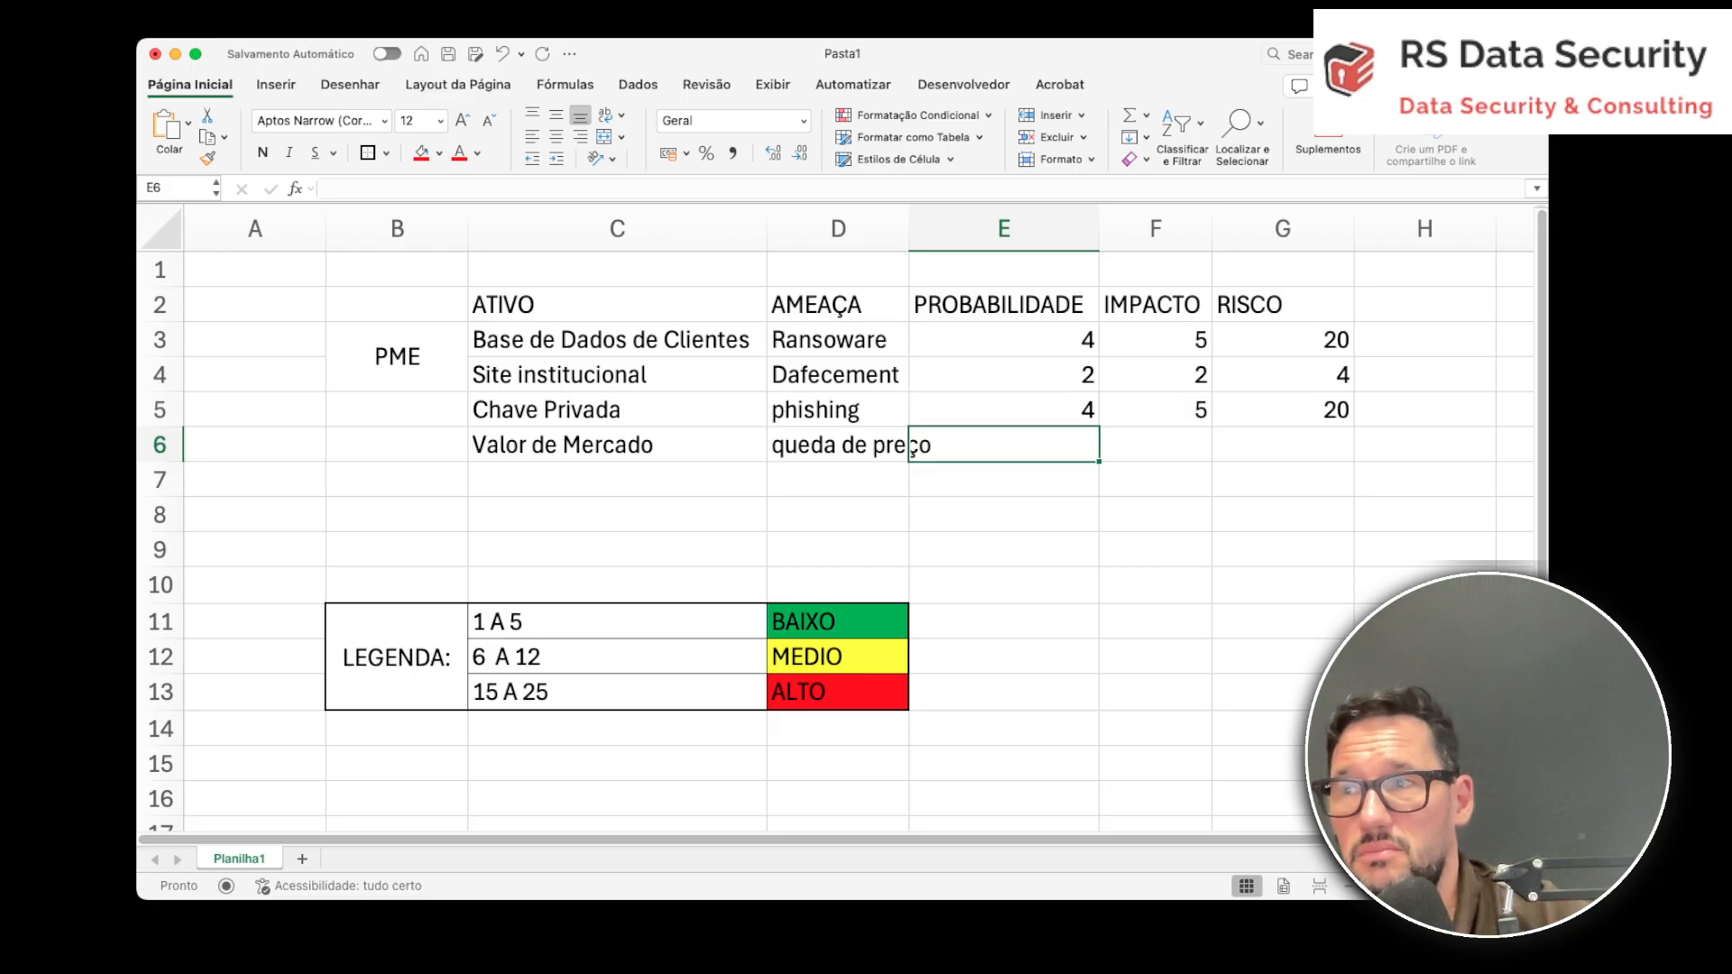
Give the Valor de Mercado row probability 5 and impact 2, and copy the risk formula from G5 down to G6.
type("5")
key("Tab")
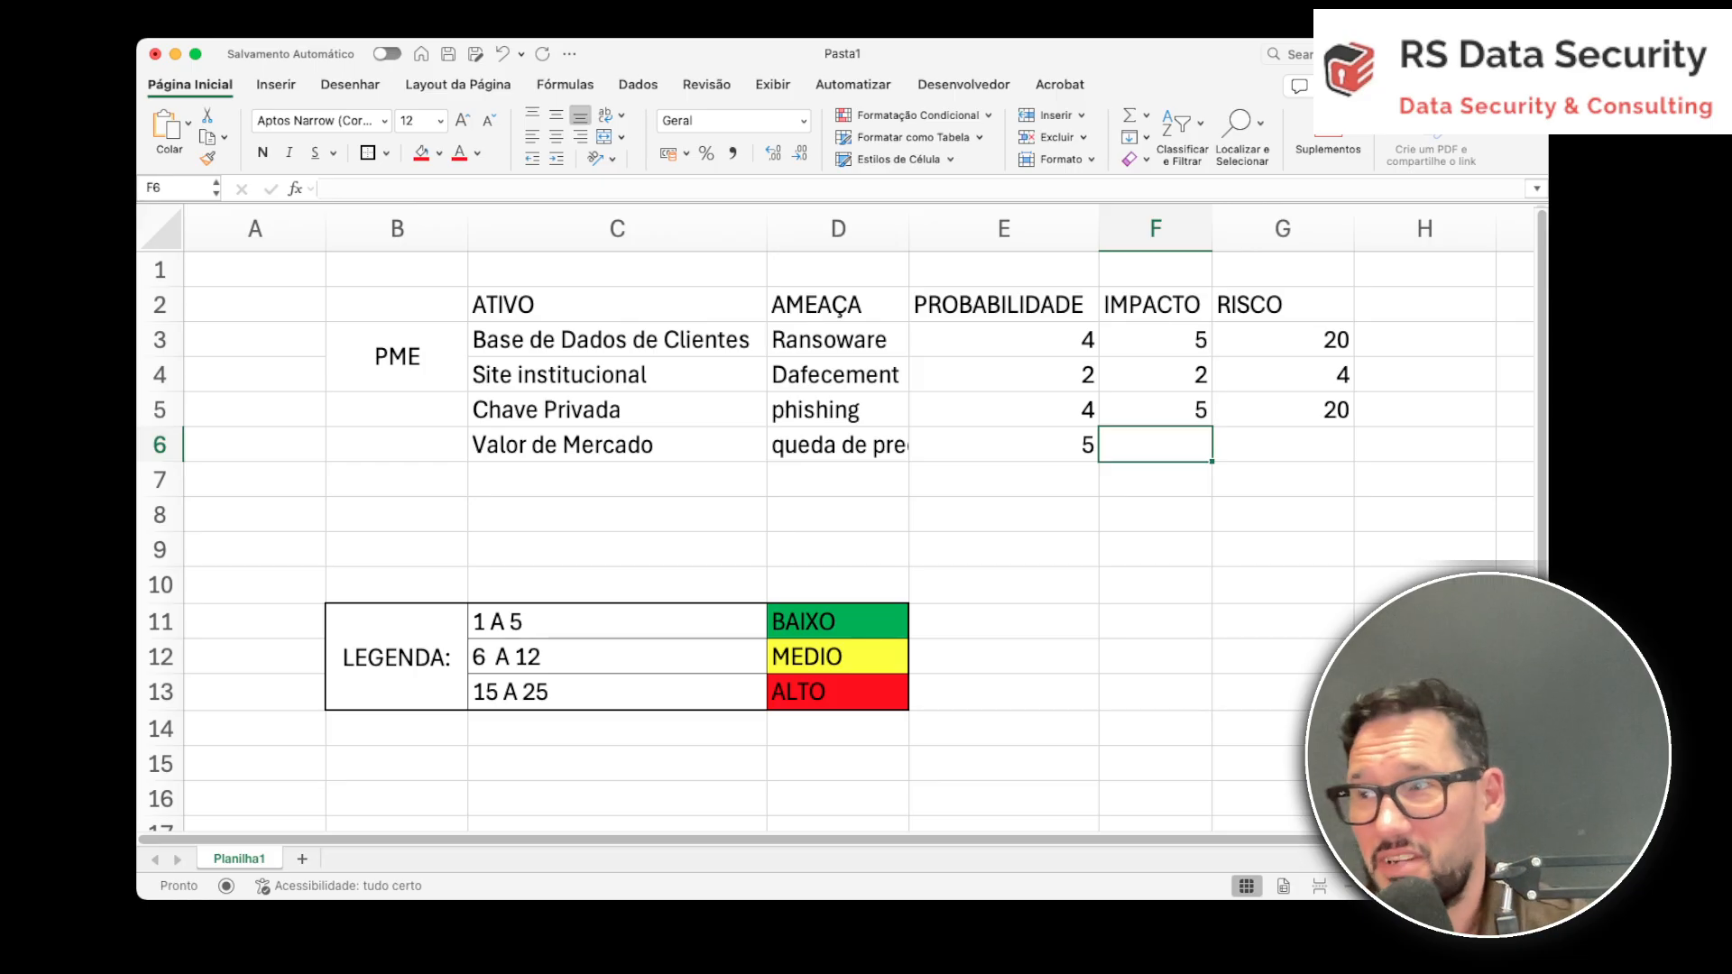
type("2")
key("Return")
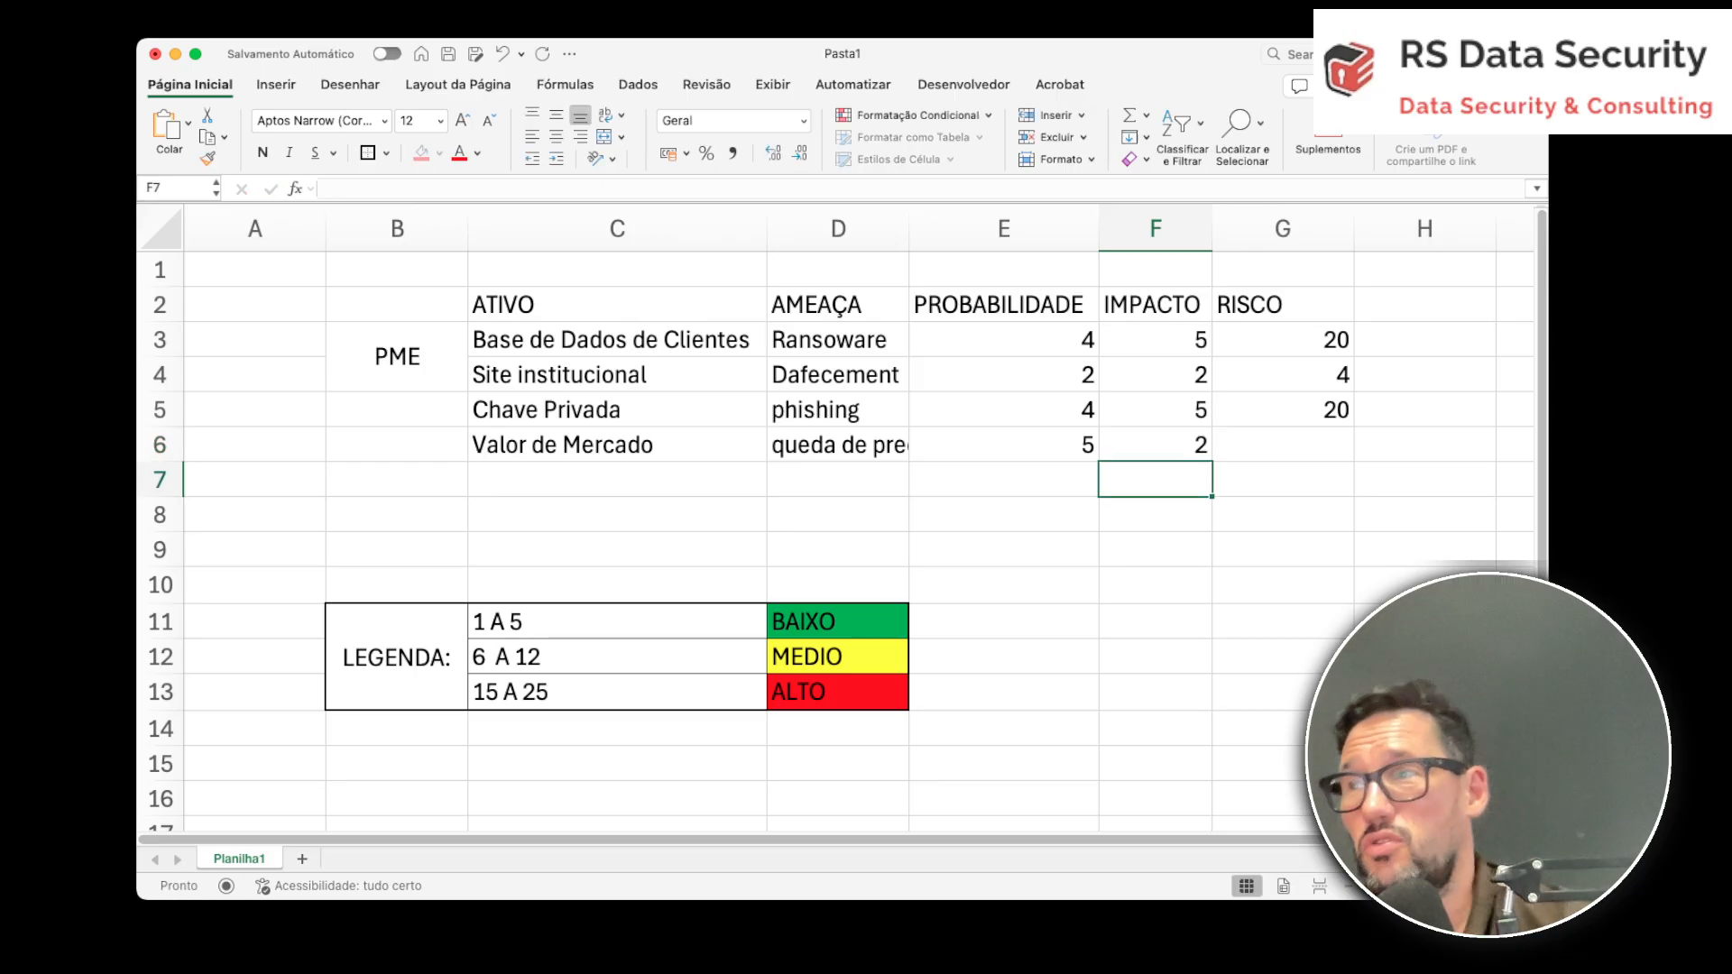
left_click(1282, 410)
left_click_drag(1354, 426, 1335, 448)
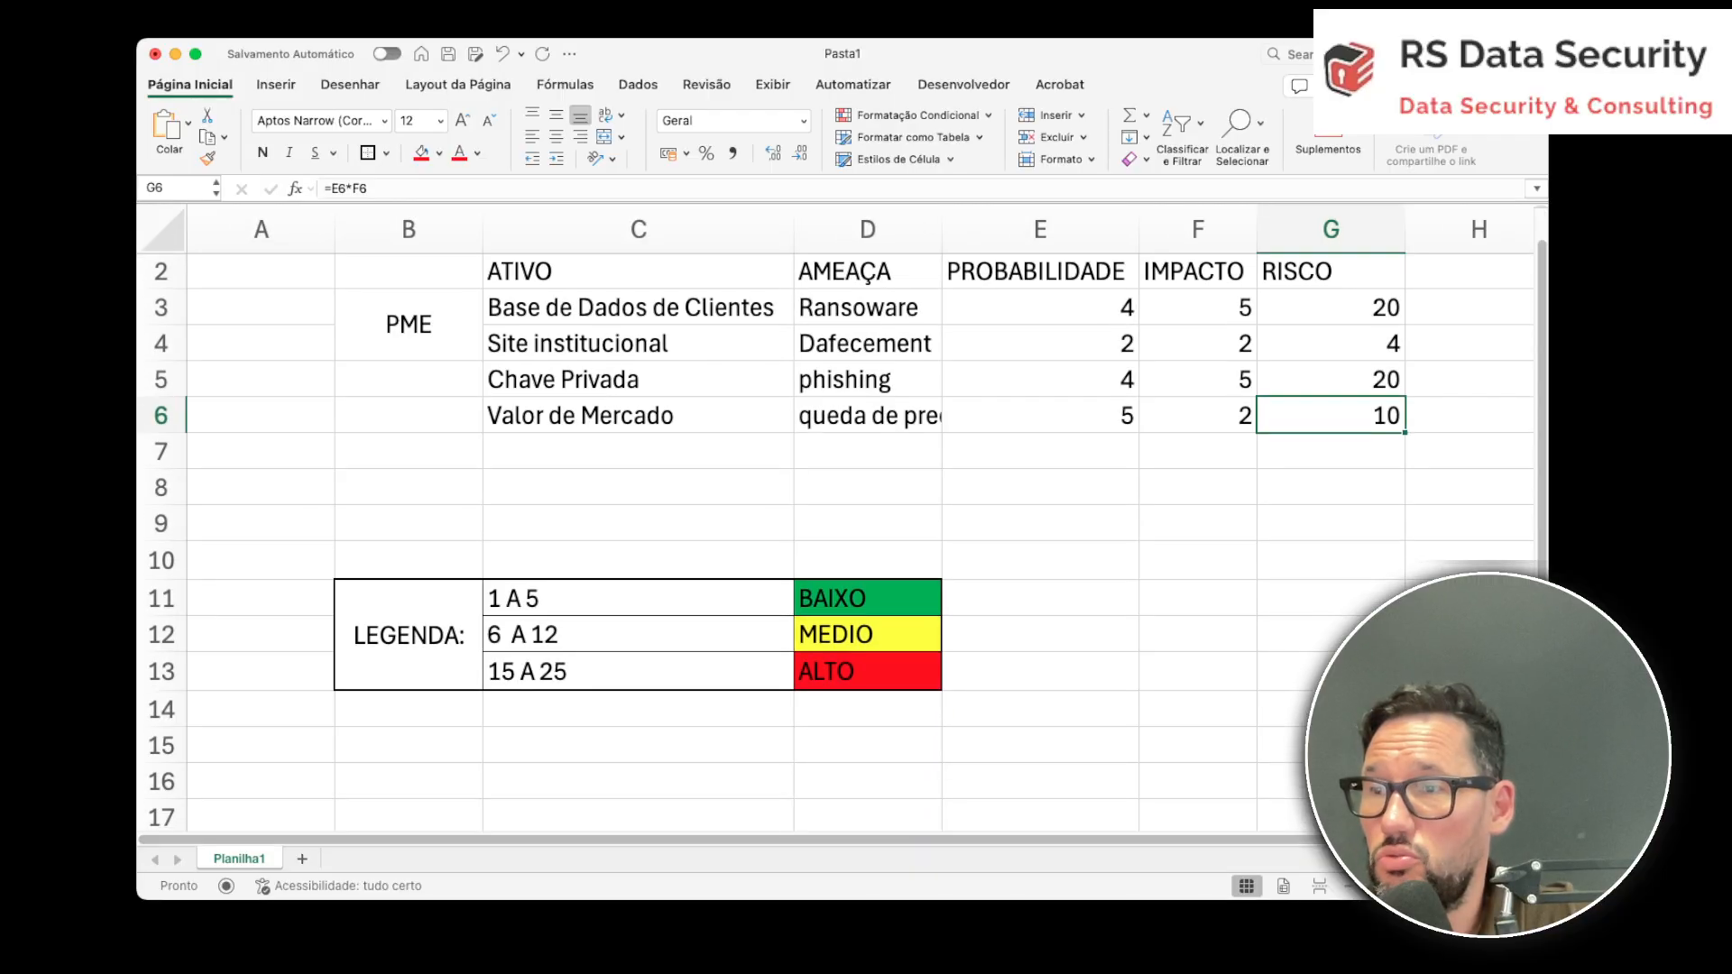
Review the legend's score ranges in C11:D13 for the BAIXO, MEDIO and ALTO risk levels.
left_click_drag(639, 599, 866, 635)
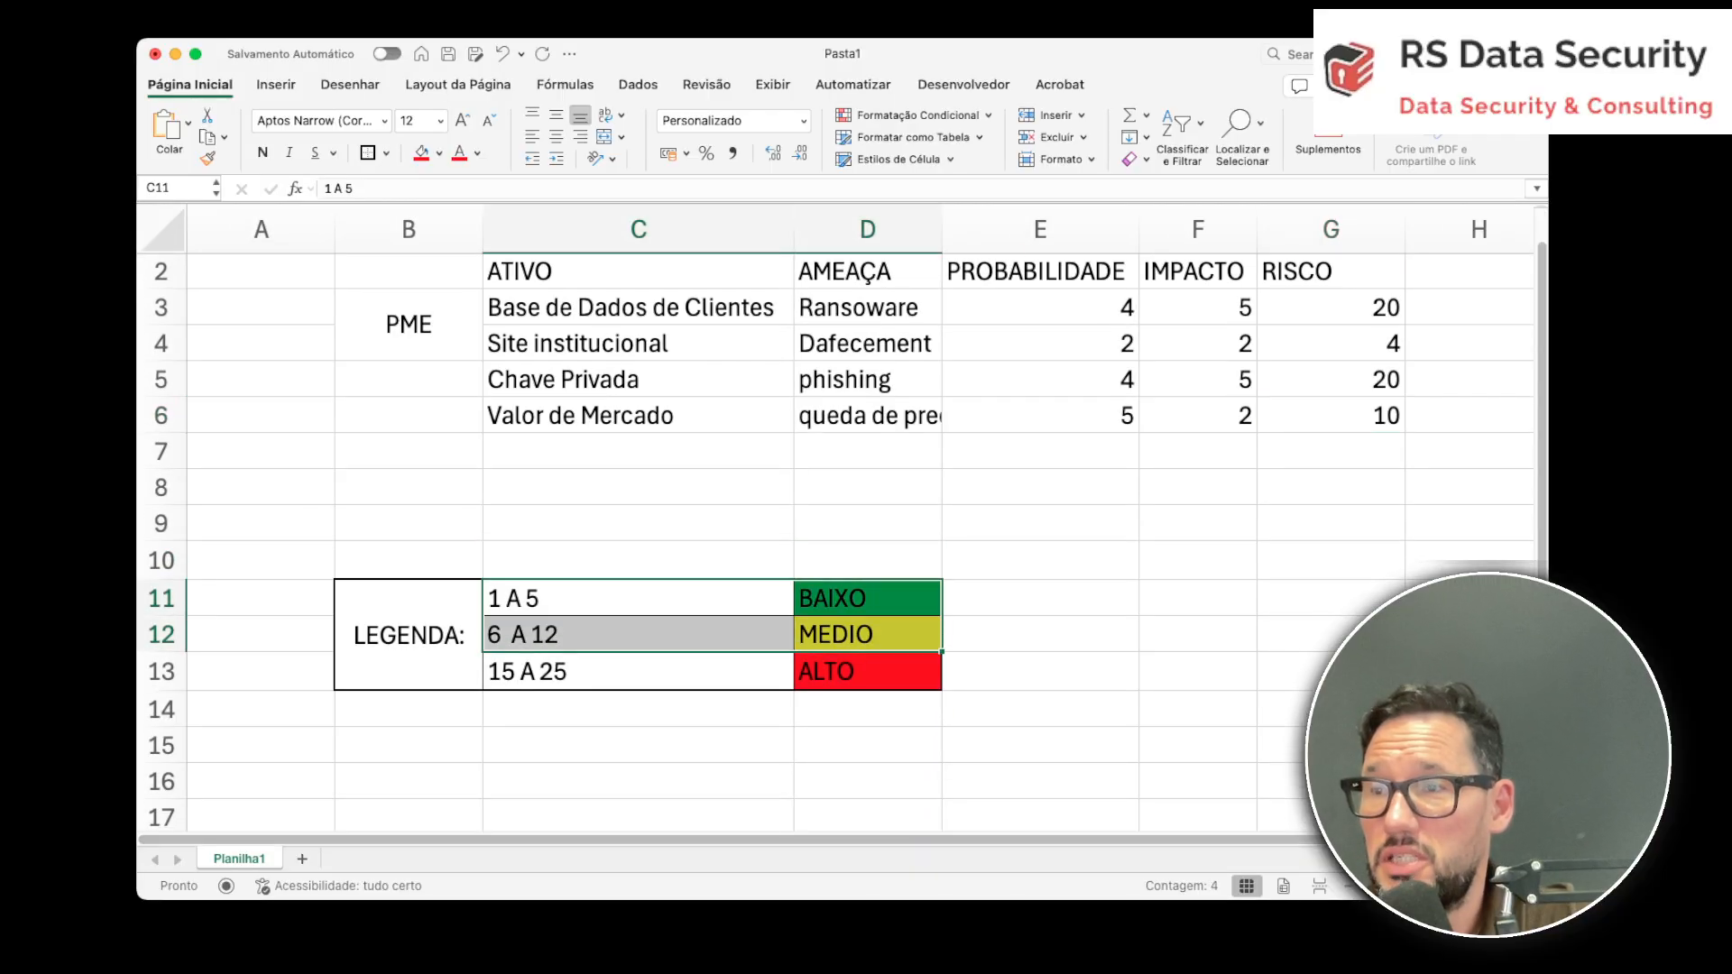
left_click(638, 672)
left_click_drag(639, 635, 866, 635)
left_click(639, 672)
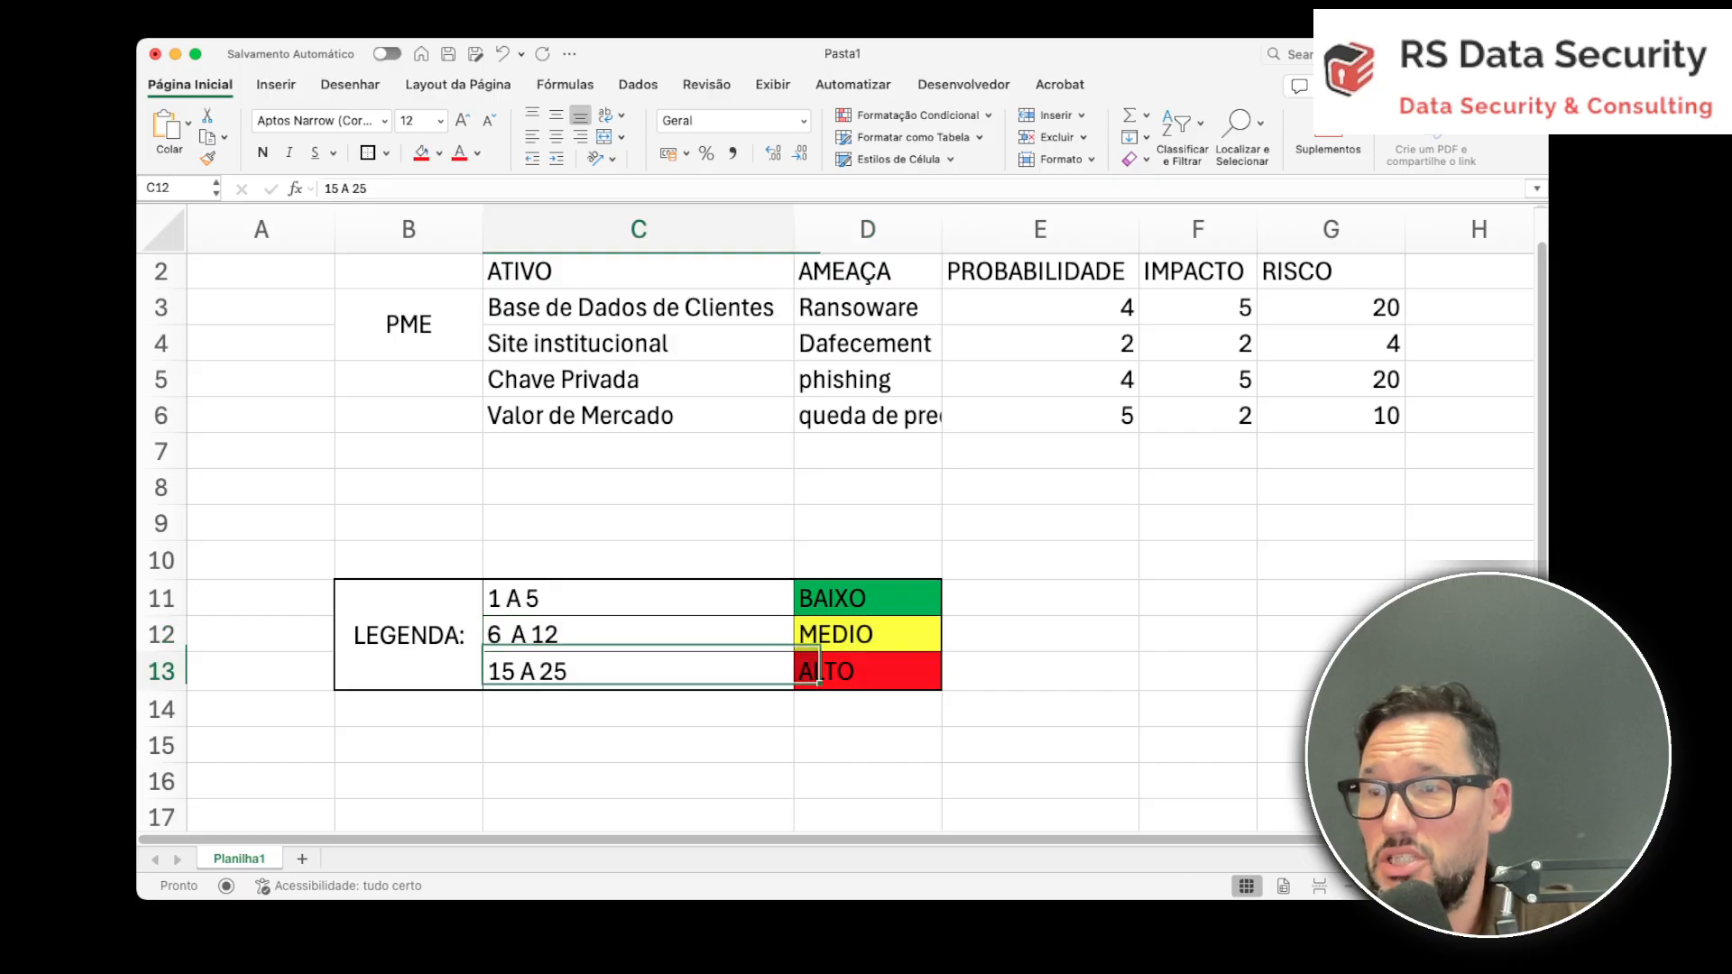
left_click_drag(639, 672, 866, 672)
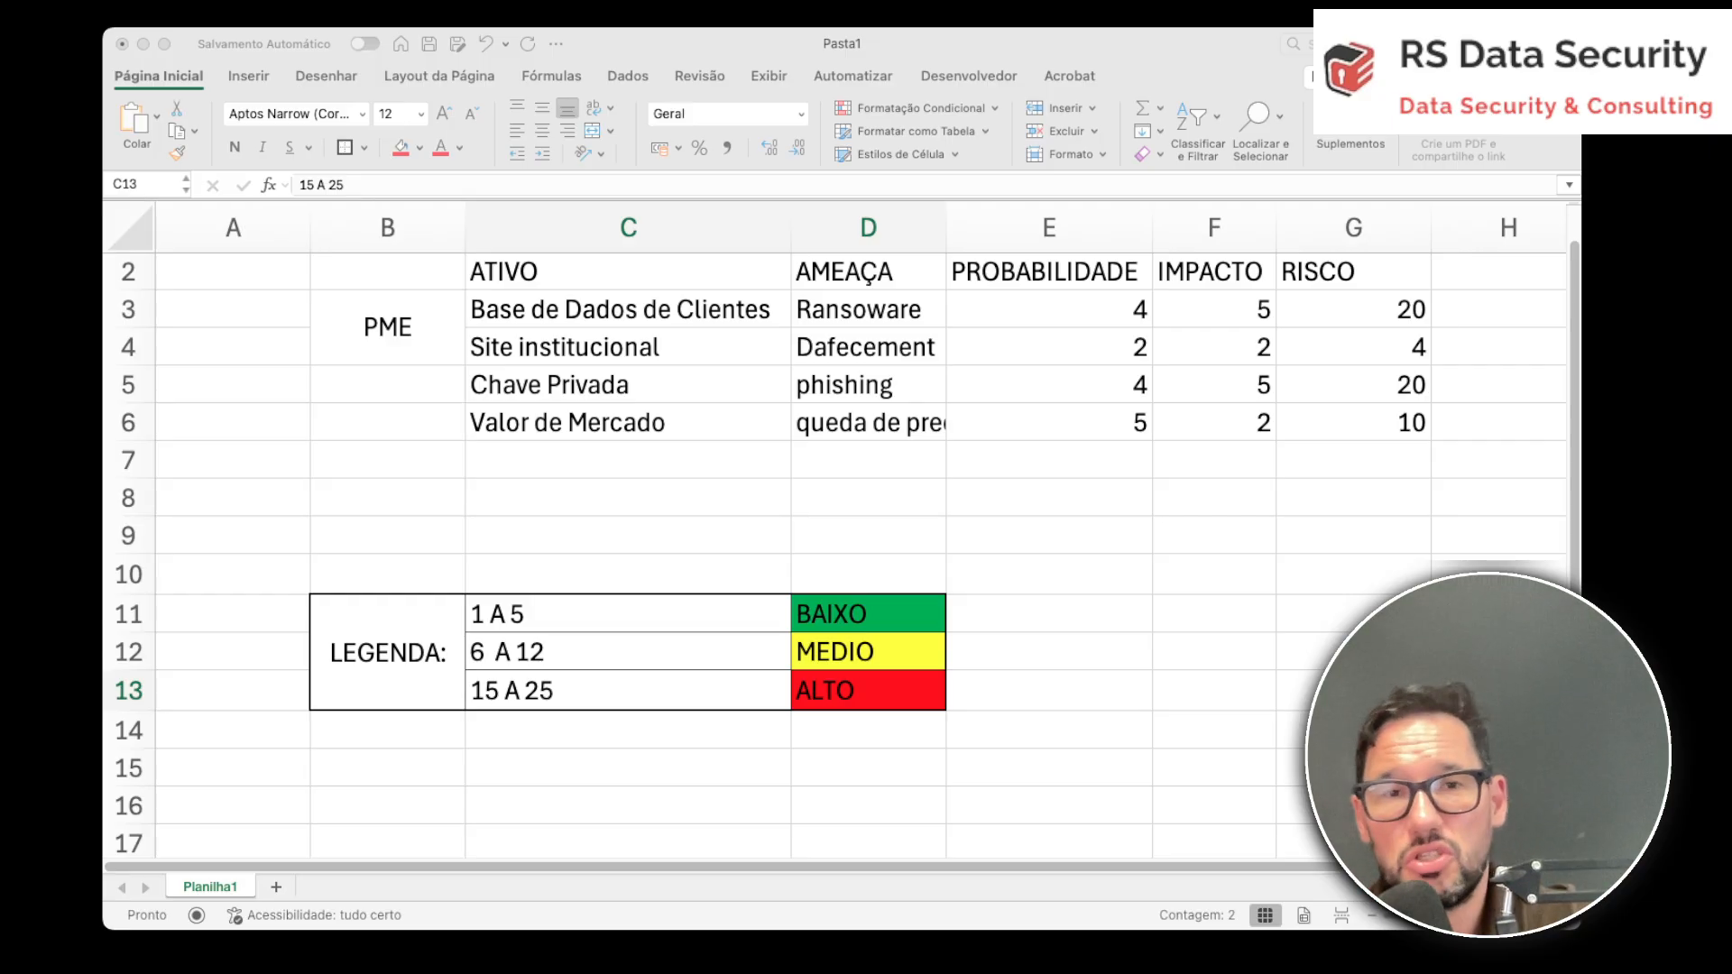
scroll(839, 541, "down", 2)
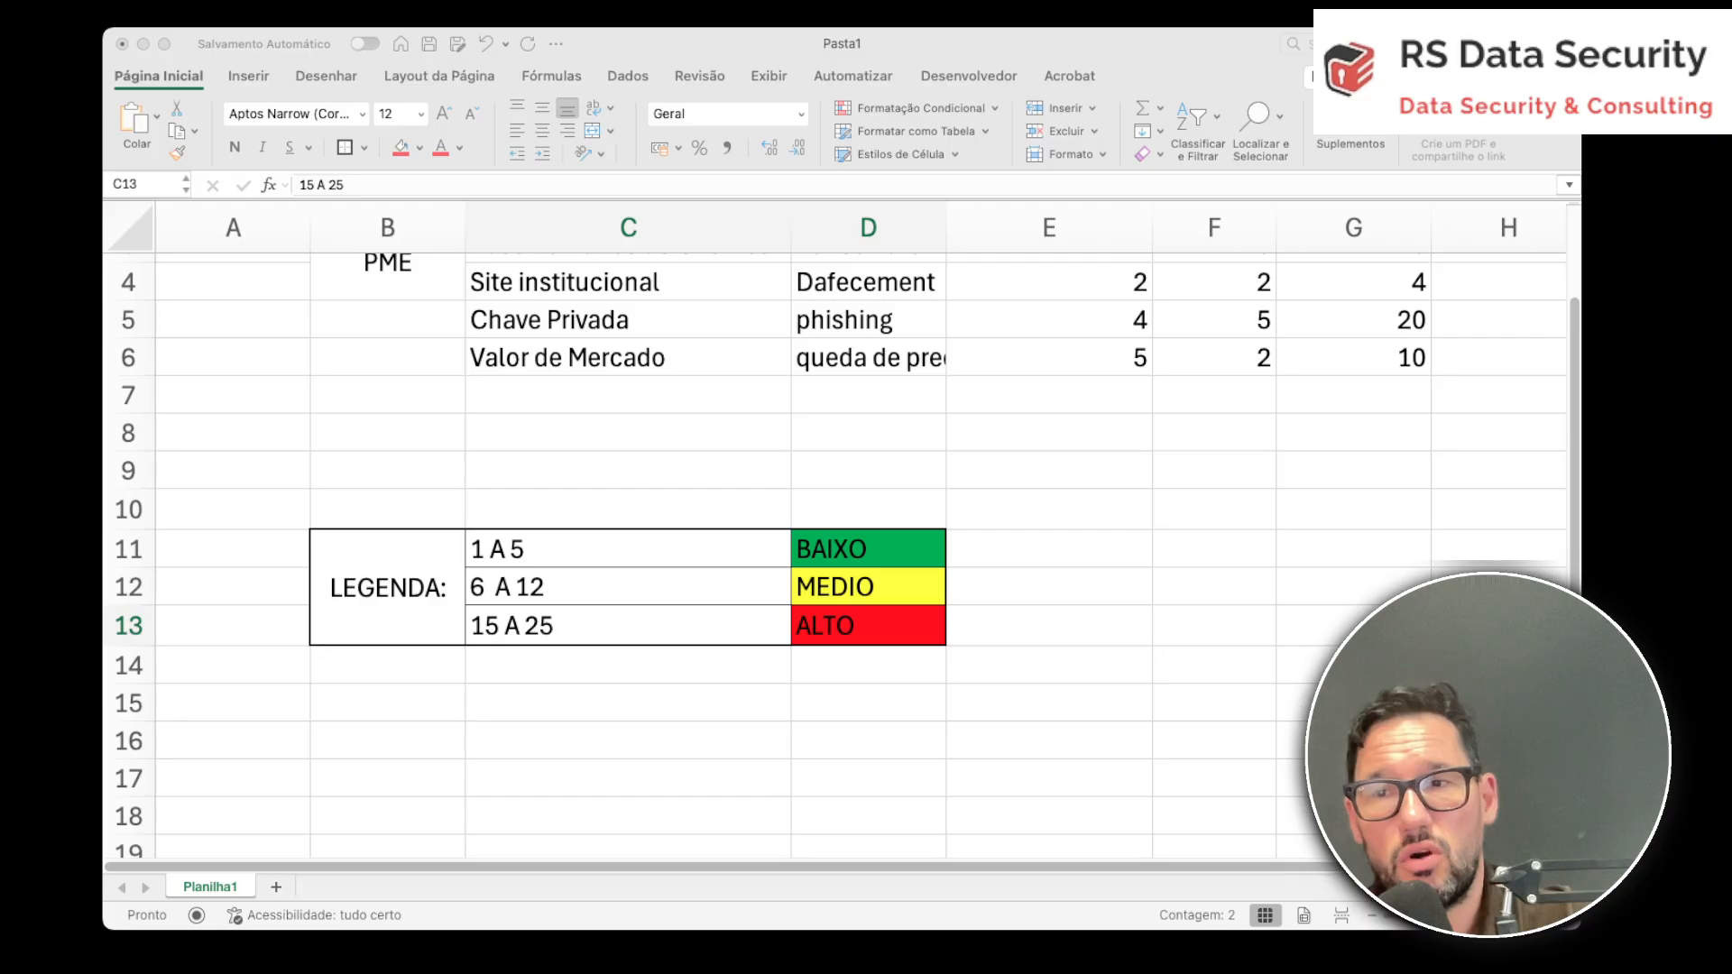